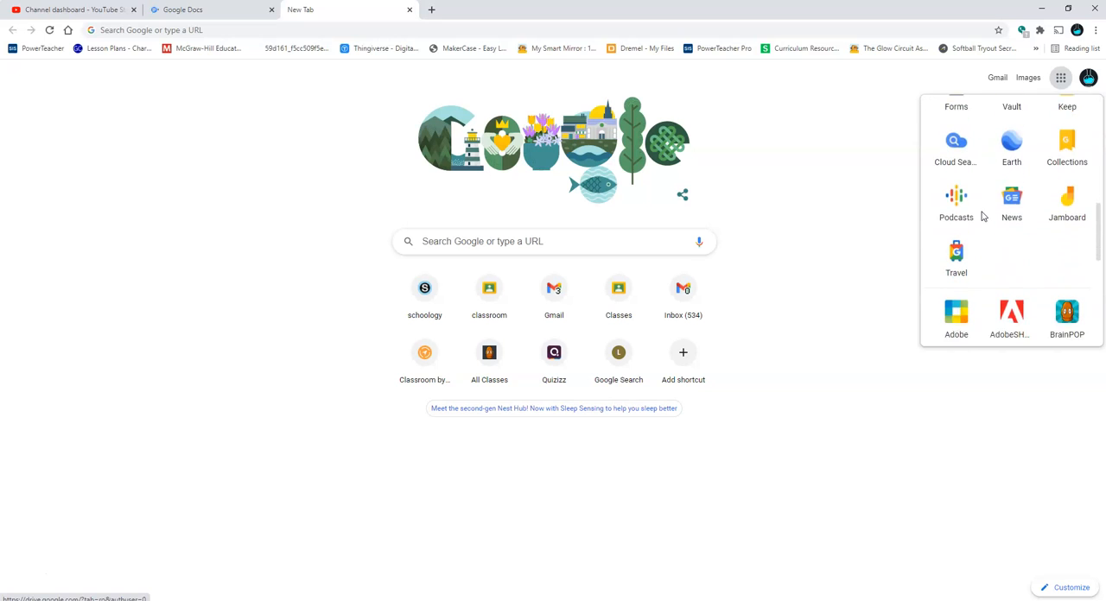
Open the McGraw-Hill learning site with the teacher's school account and create a blank Google Docs document
click(955, 226)
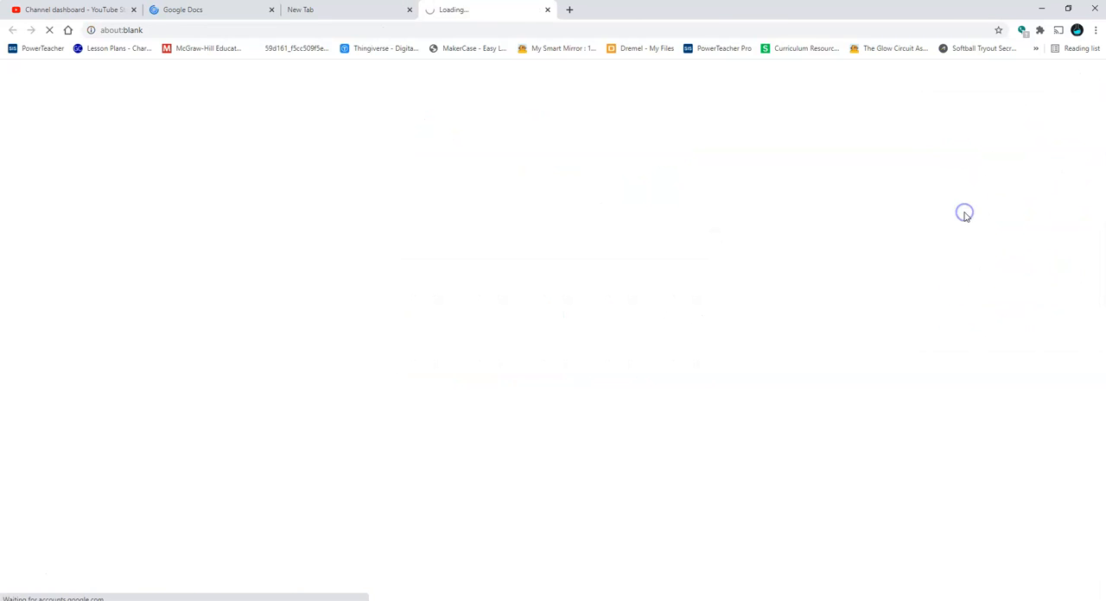
click(539, 284)
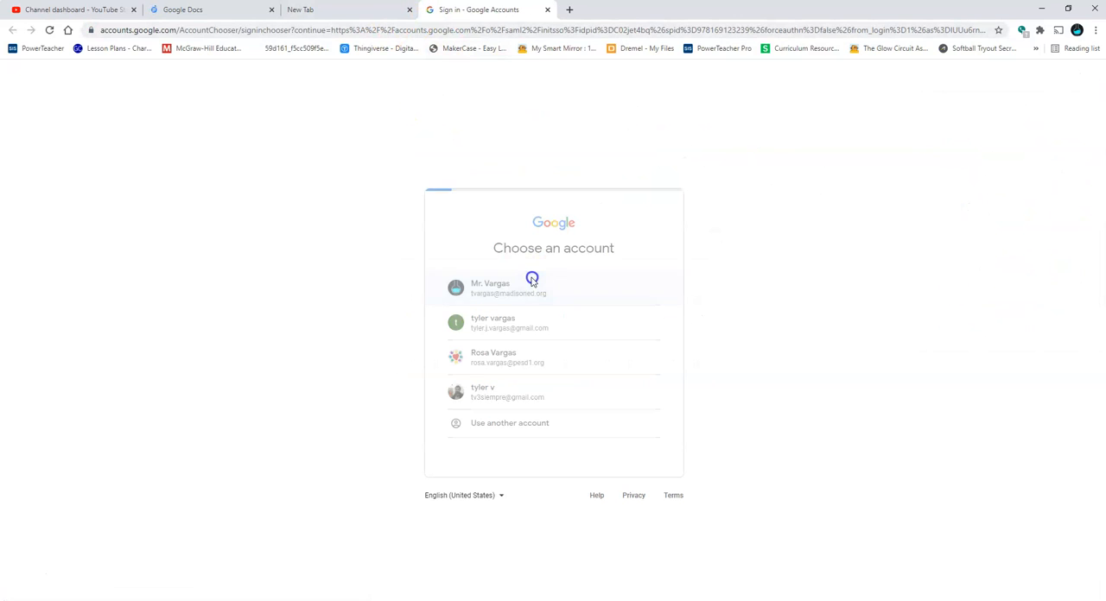
click(214, 10)
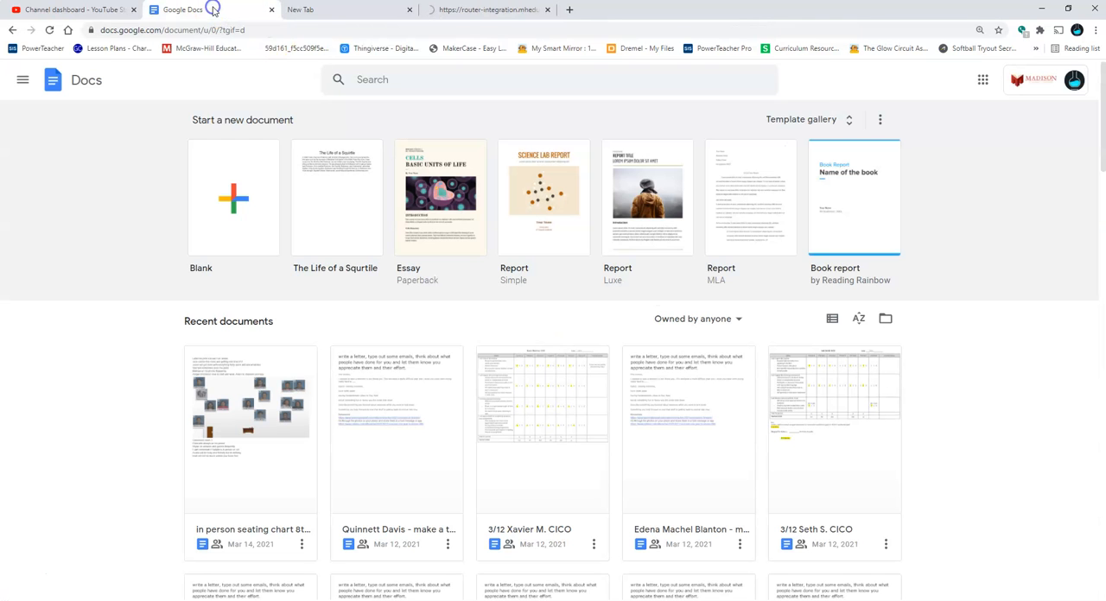
click(254, 210)
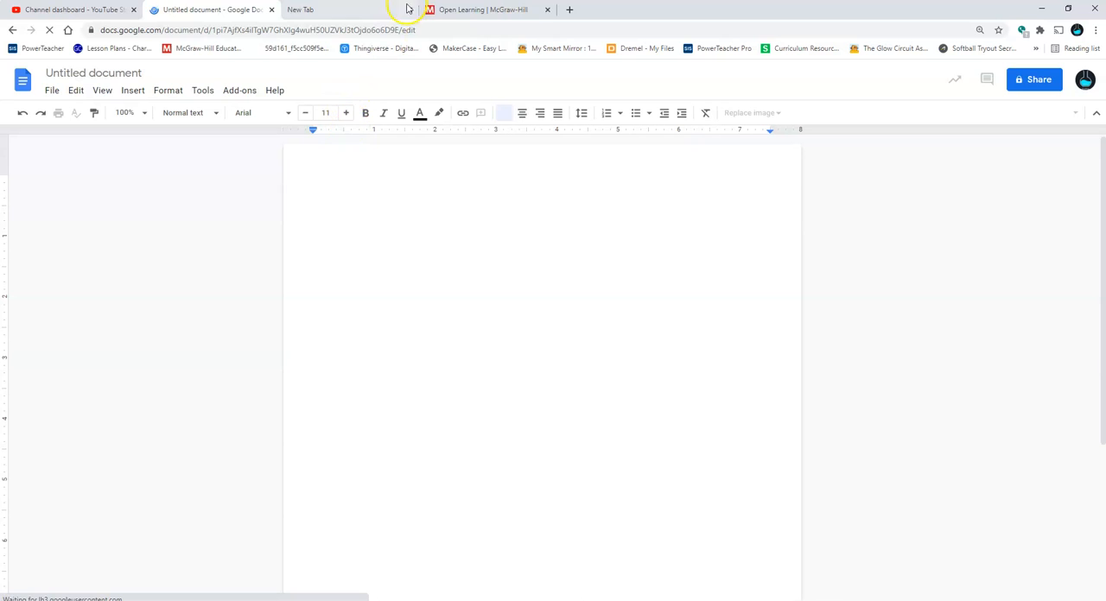
Arrange the windows side by side, with the blank document in the left half and the McGraw-Hill My Programs page in the right half
drag(444, 10, 4, 190)
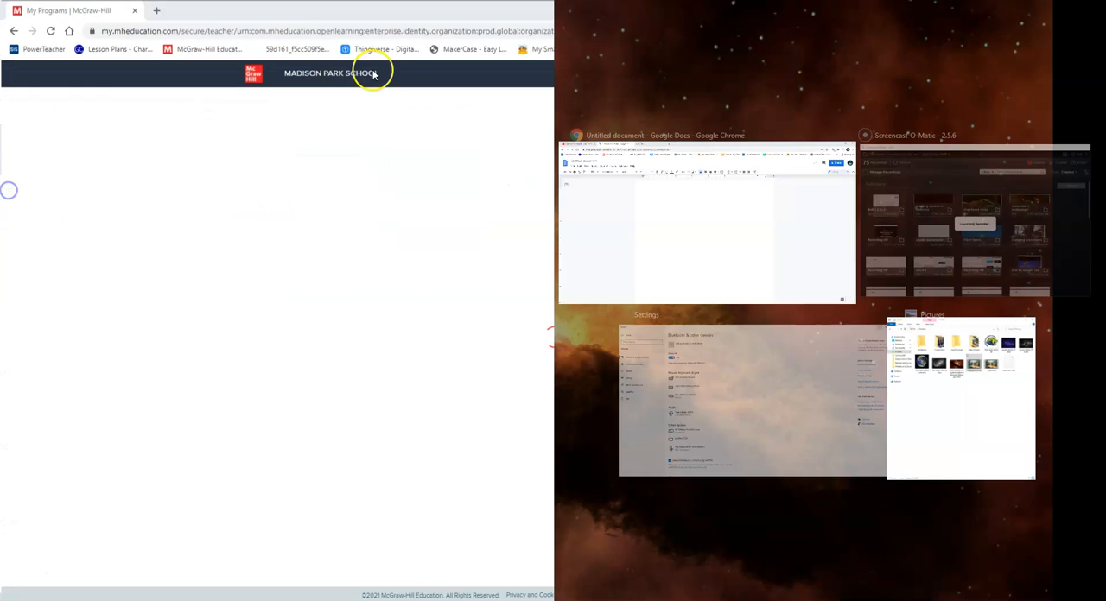
click(716, 179)
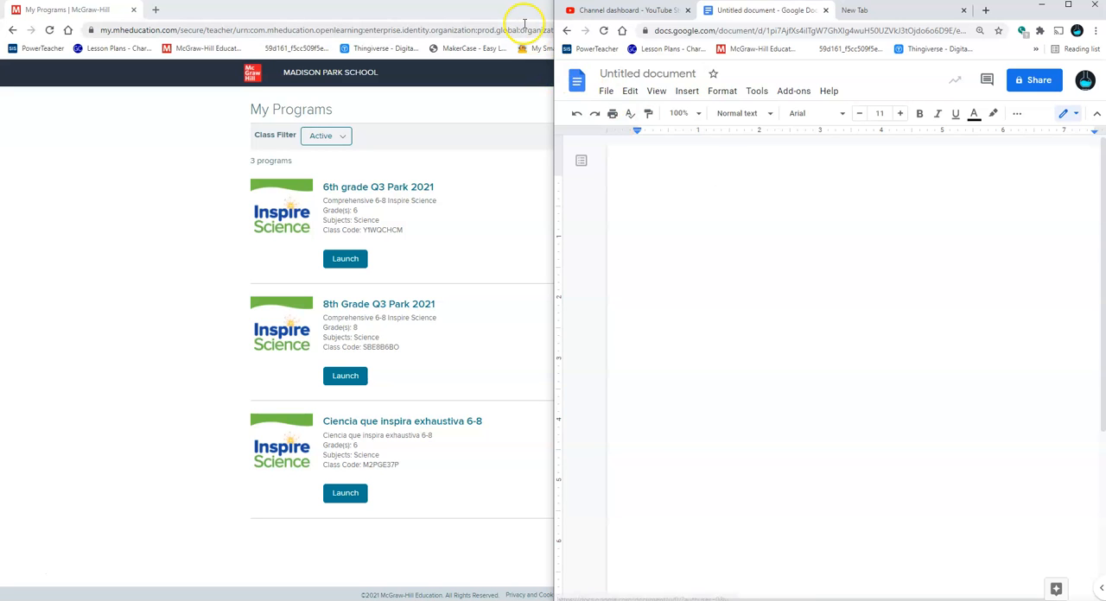
drag(511, 9, 933, 143)
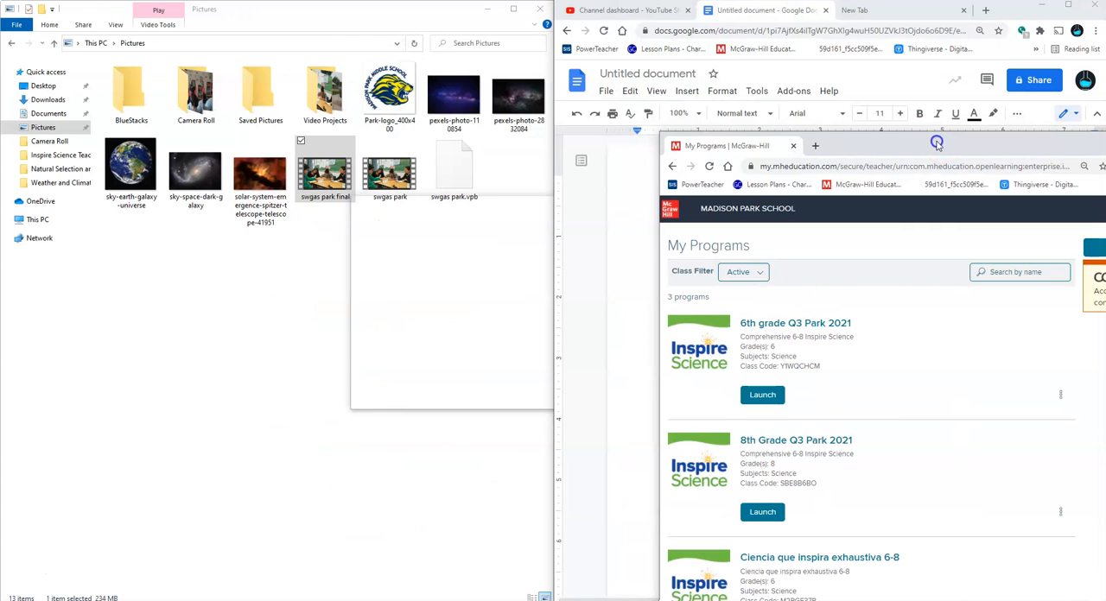
drag(1008, 14, 7, 51)
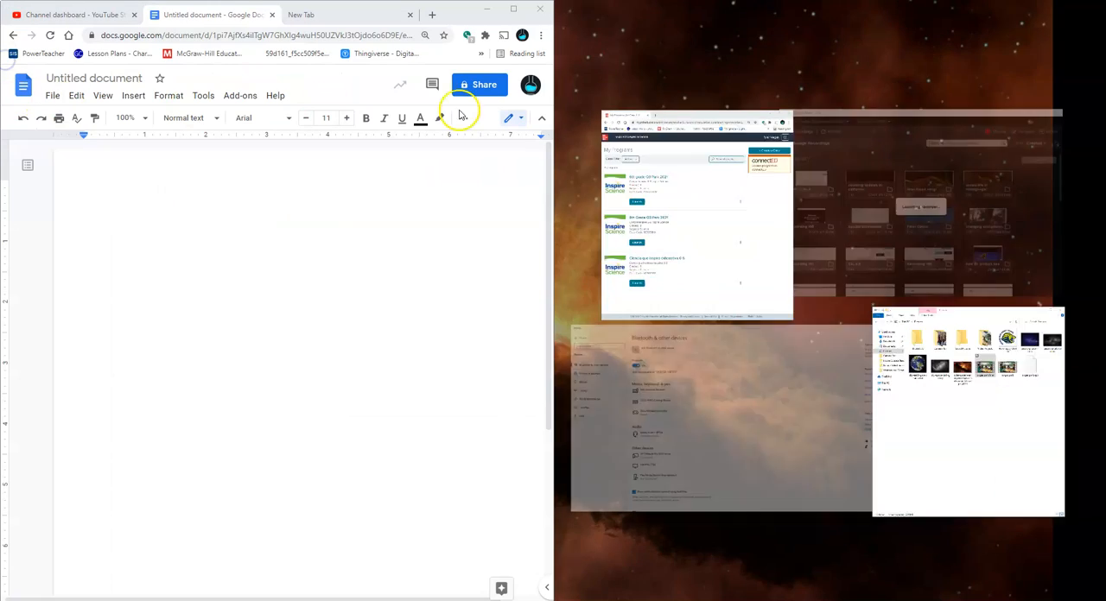
click(661, 160)
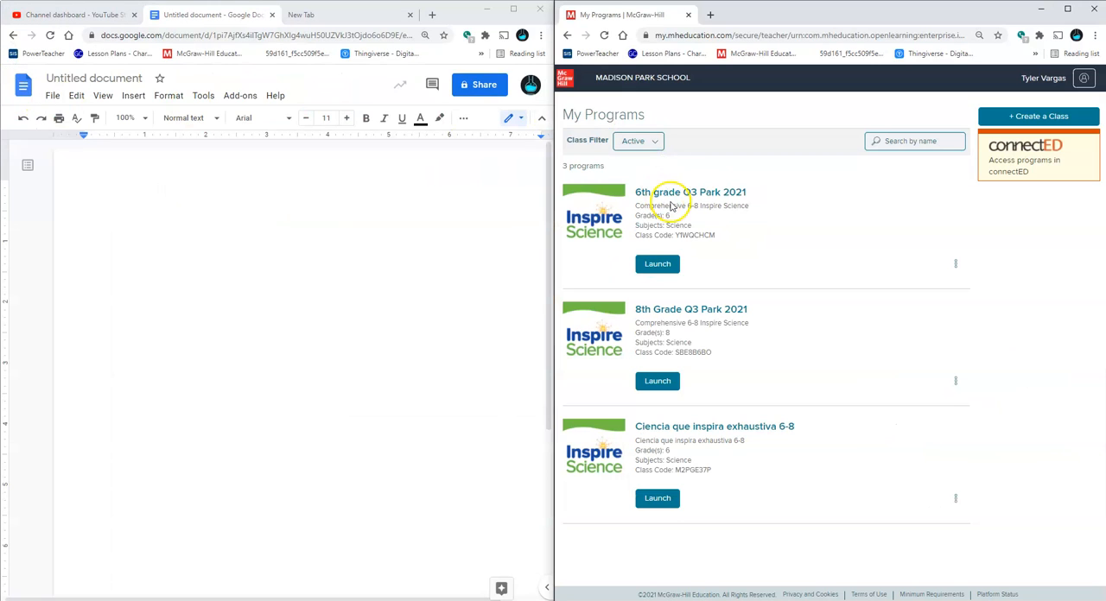
Open the 8th Grade Q3 Park 2021 class from the McGraw-Hill program list
click(682, 192)
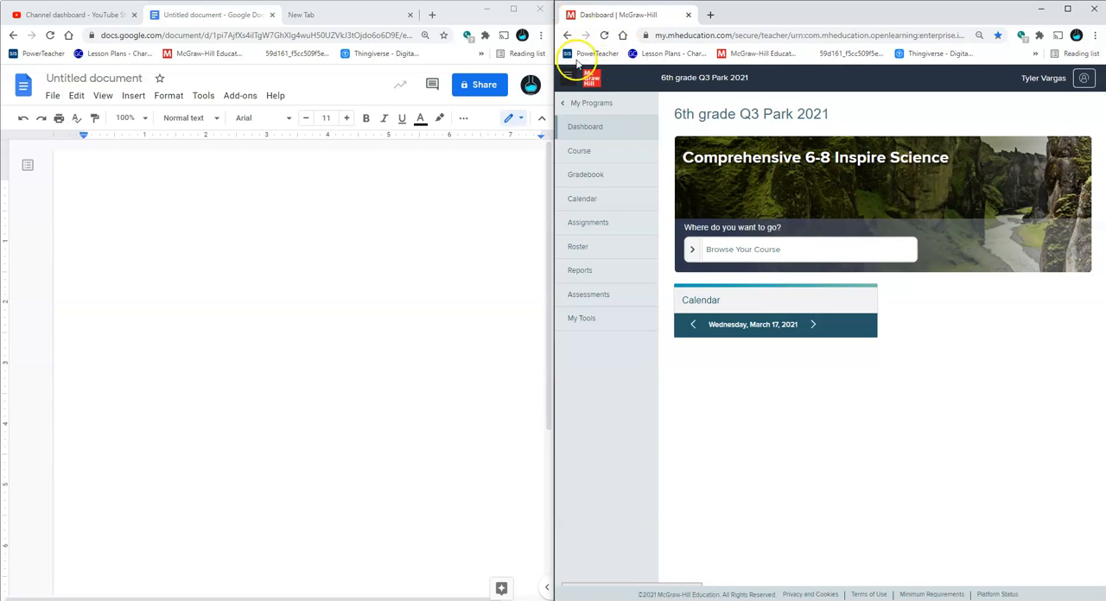
click(587, 103)
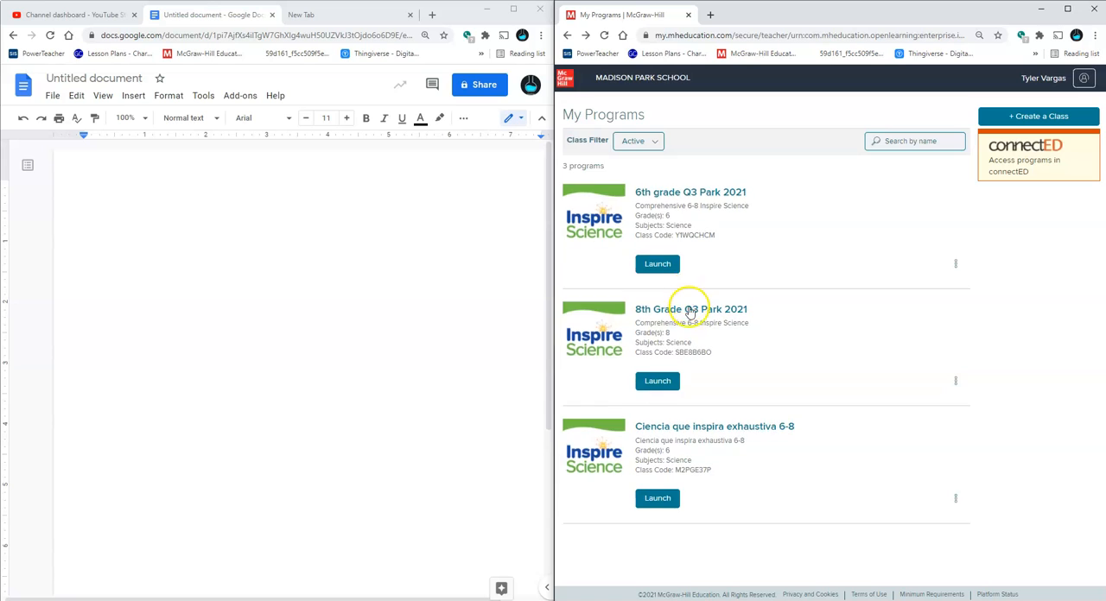
click(691, 308)
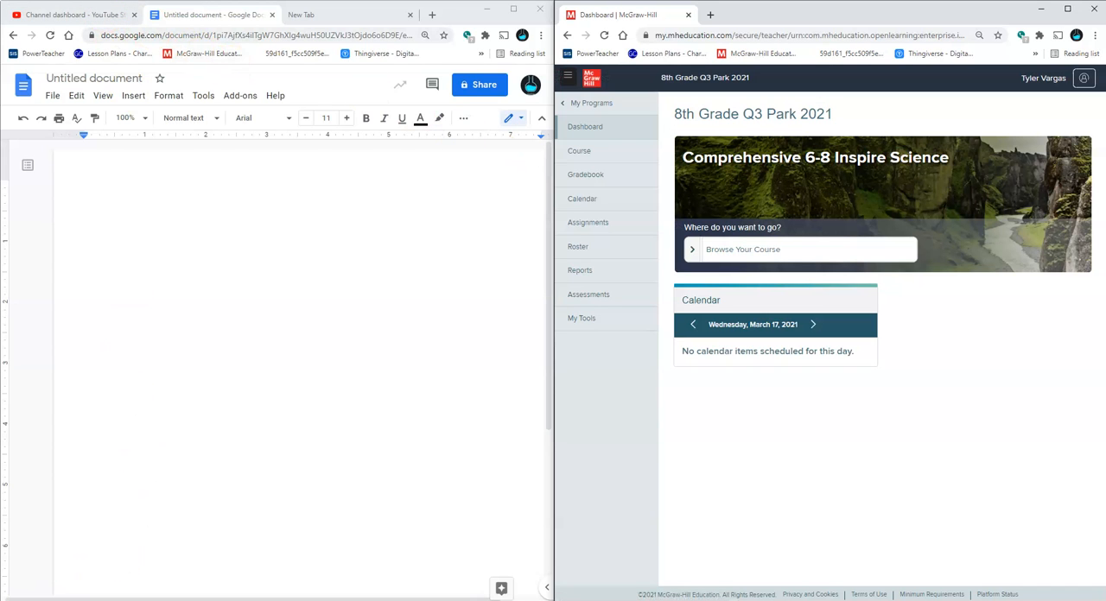
Bring up the sent curriculum calendar email in Gmail and review the fourth-quarter science units
click(162, 600)
click(206, 555)
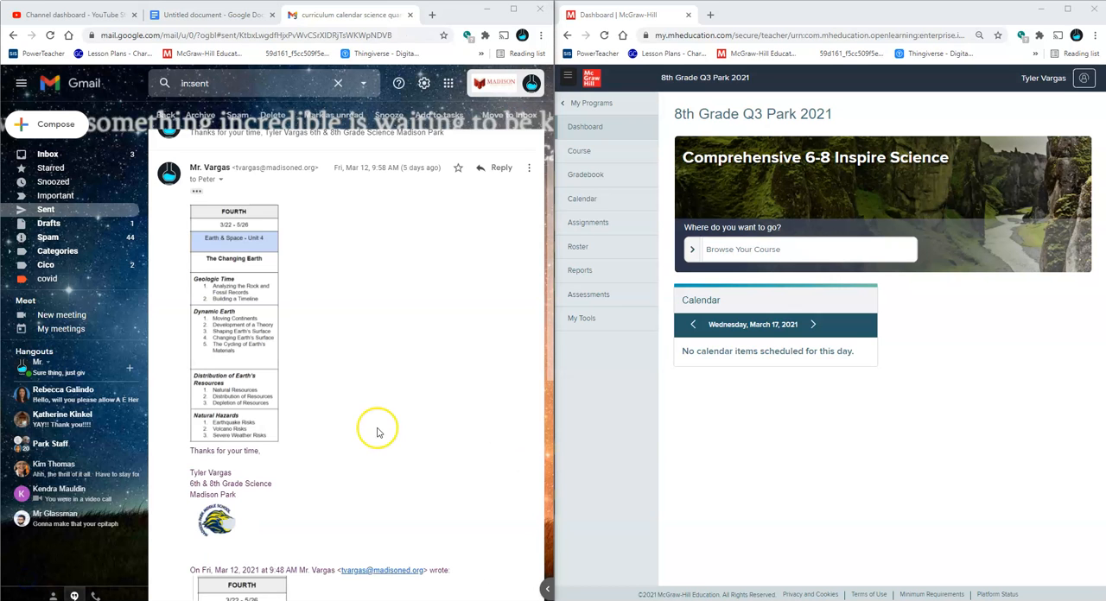
scroll(377, 432, down, 4)
scroll(376, 432, down, 1)
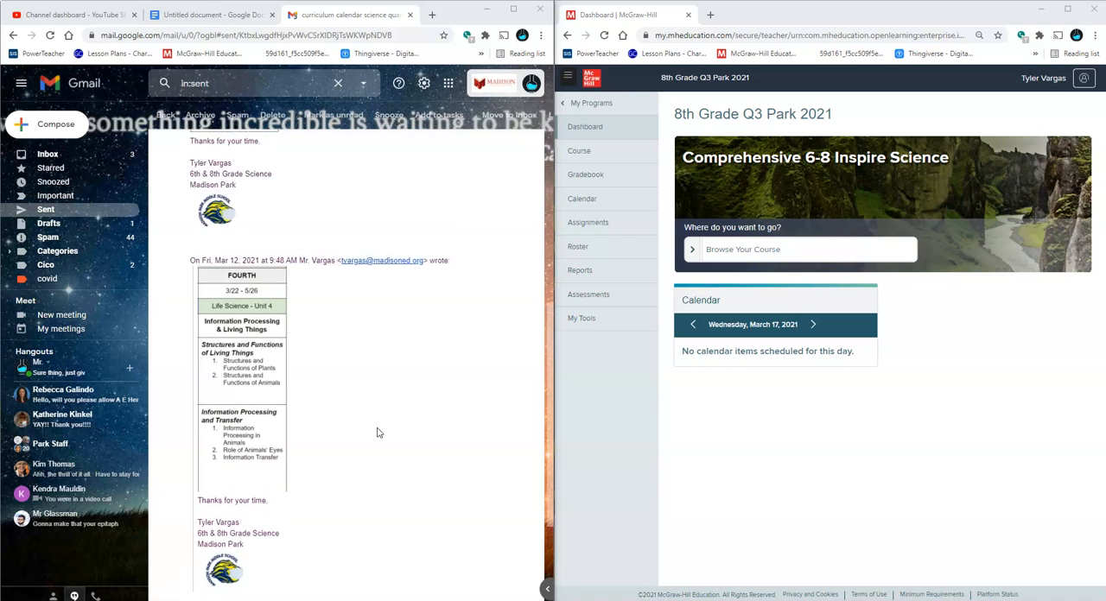
Browse the course's module list against the Earth & Space - Unit 4 calendar in the email and open the Geologic Time module
click(695, 250)
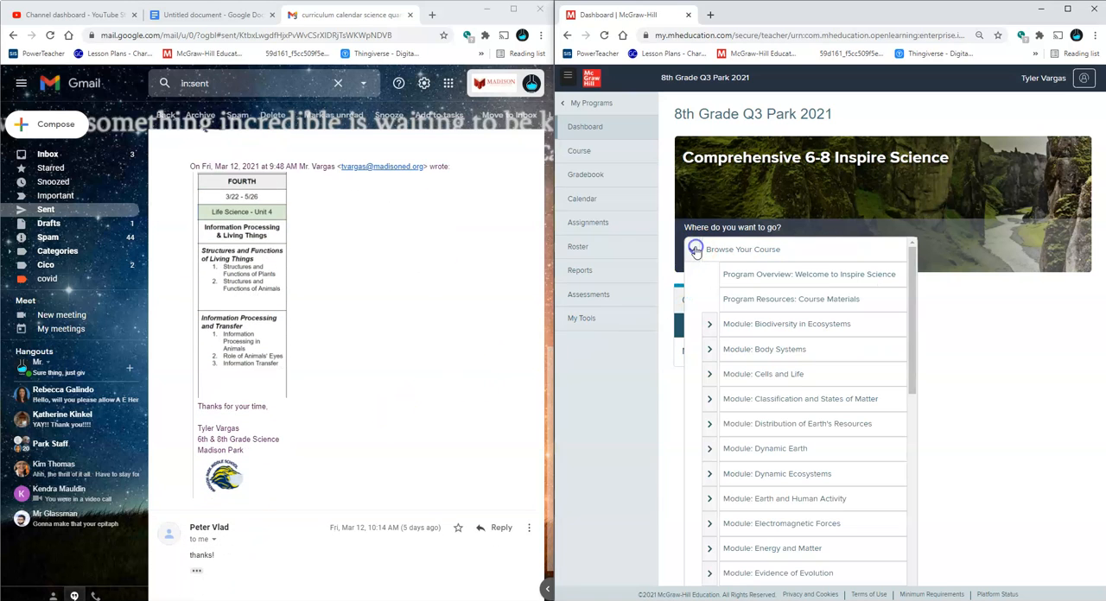
click(721, 317)
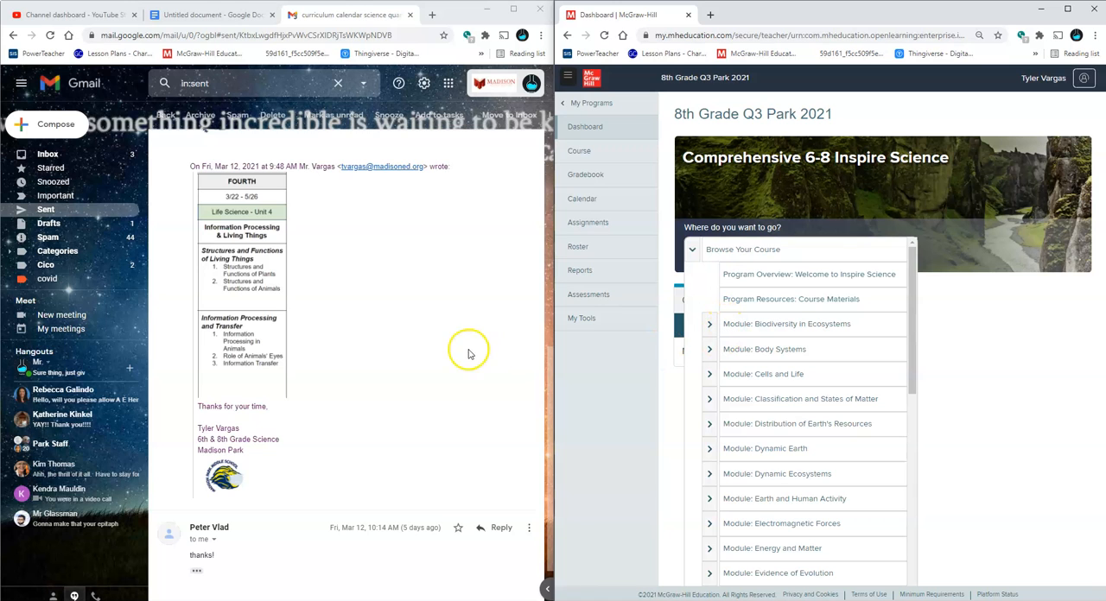
scroll(363, 345, up, 5)
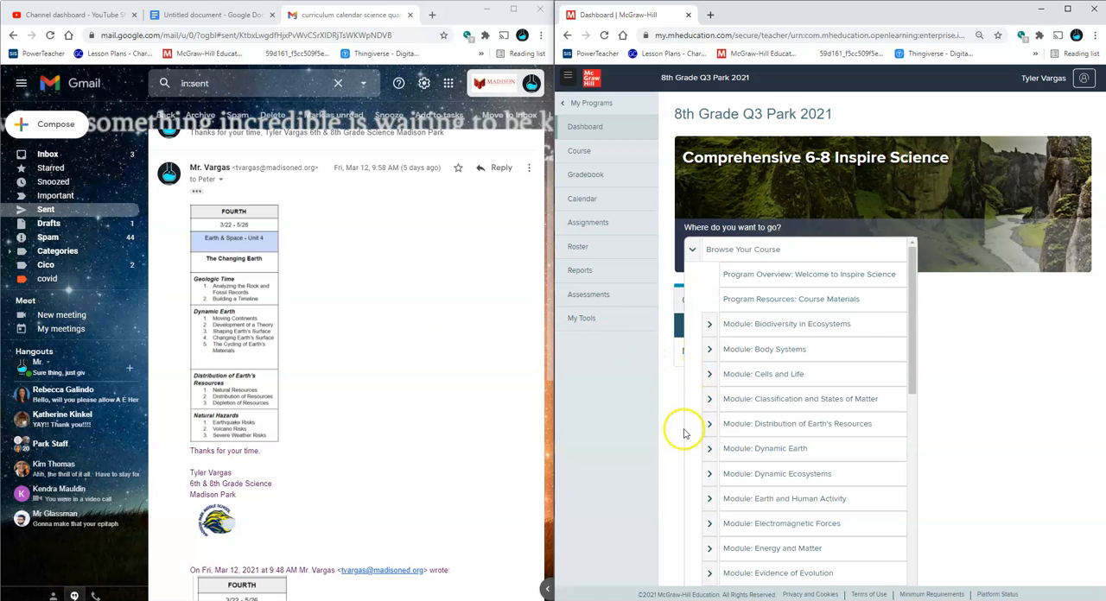
scroll(691, 449, down, 3)
scroll(704, 476, up, 3)
scroll(704, 477, down, 7)
scroll(706, 482, up, 1)
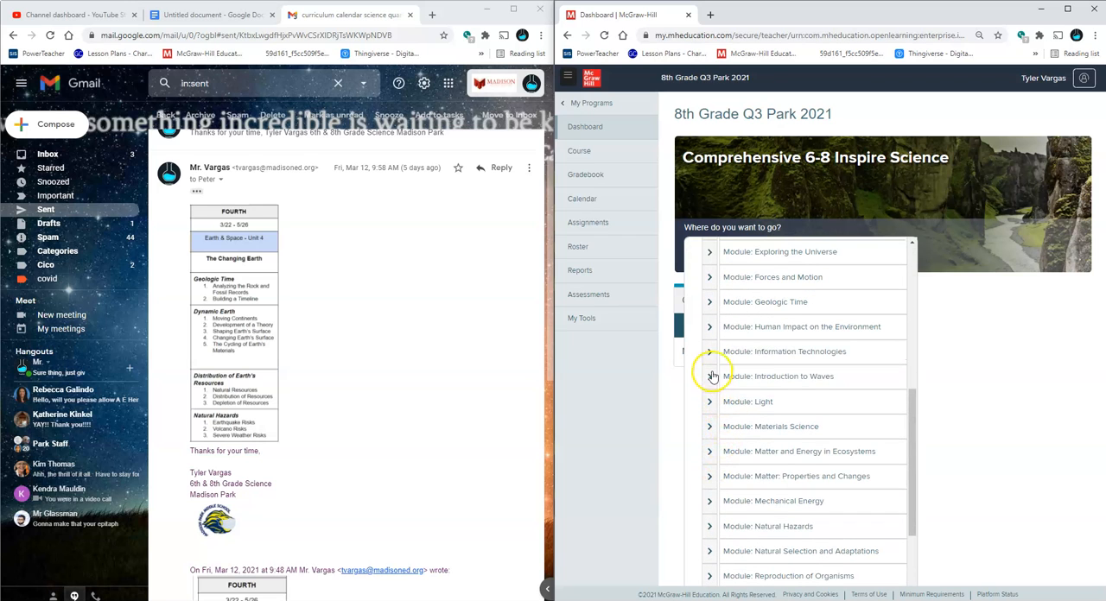
click(708, 301)
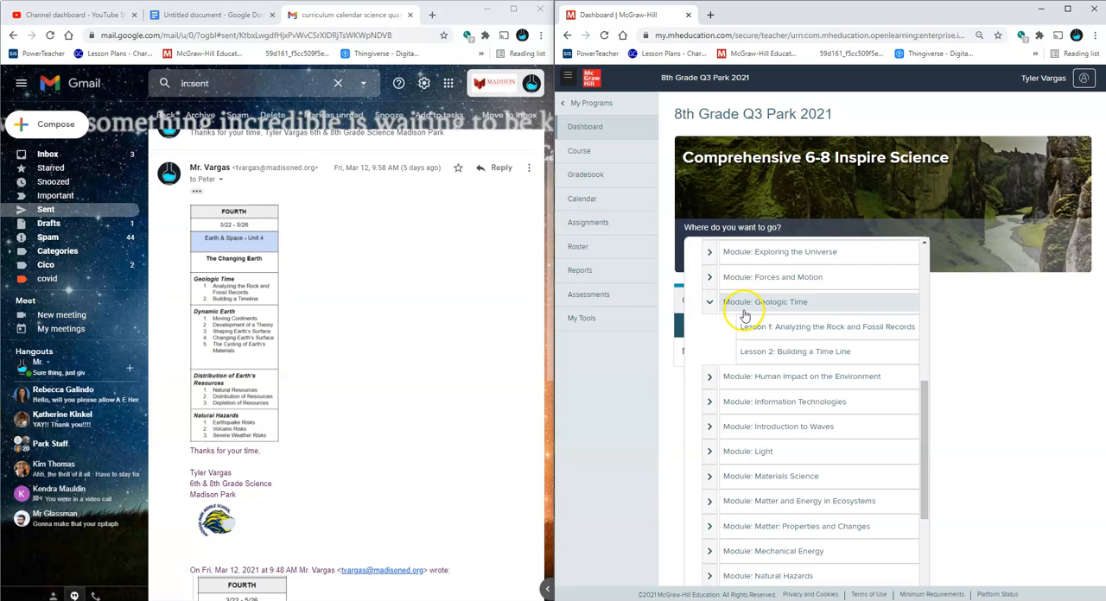
click(571, 162)
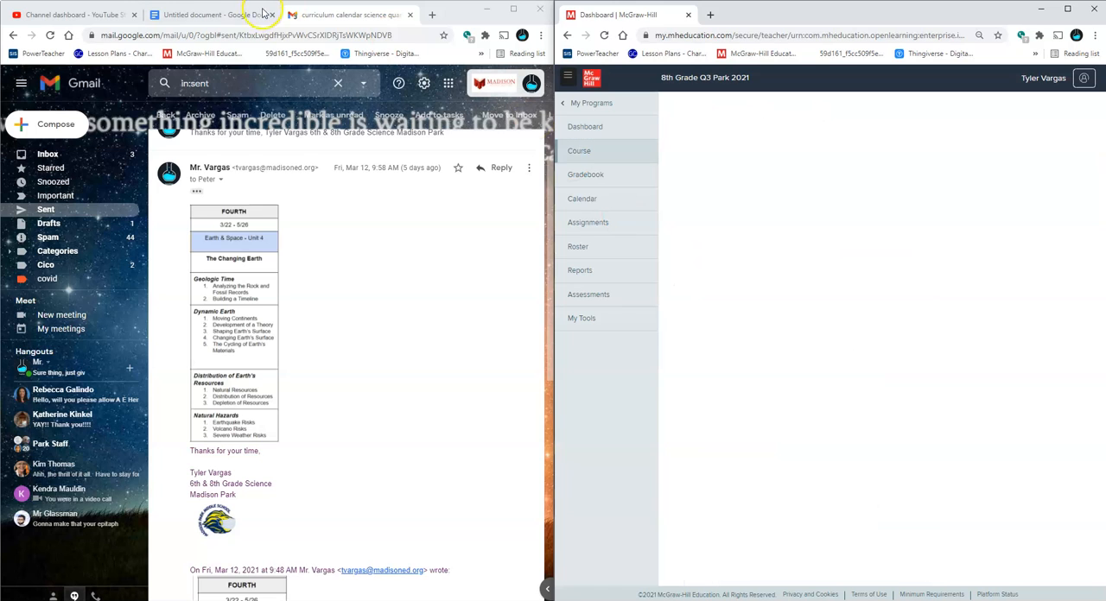
Bring the blank document back into view and open Encounter the Phenomenon: Geologic Time from the Module Opener
click(255, 13)
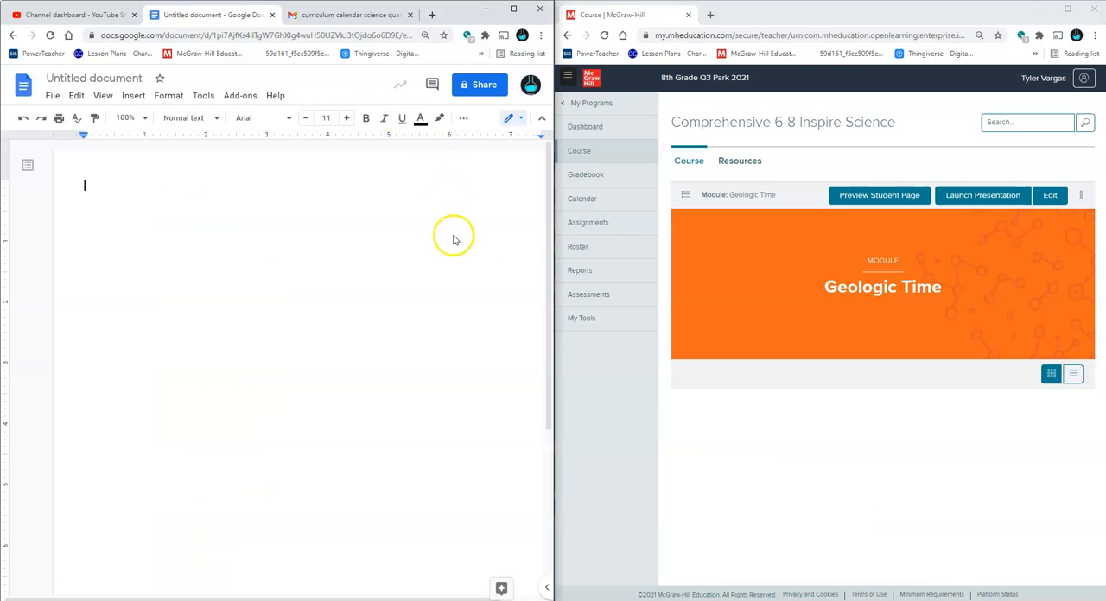
scroll(833, 346, down, 1)
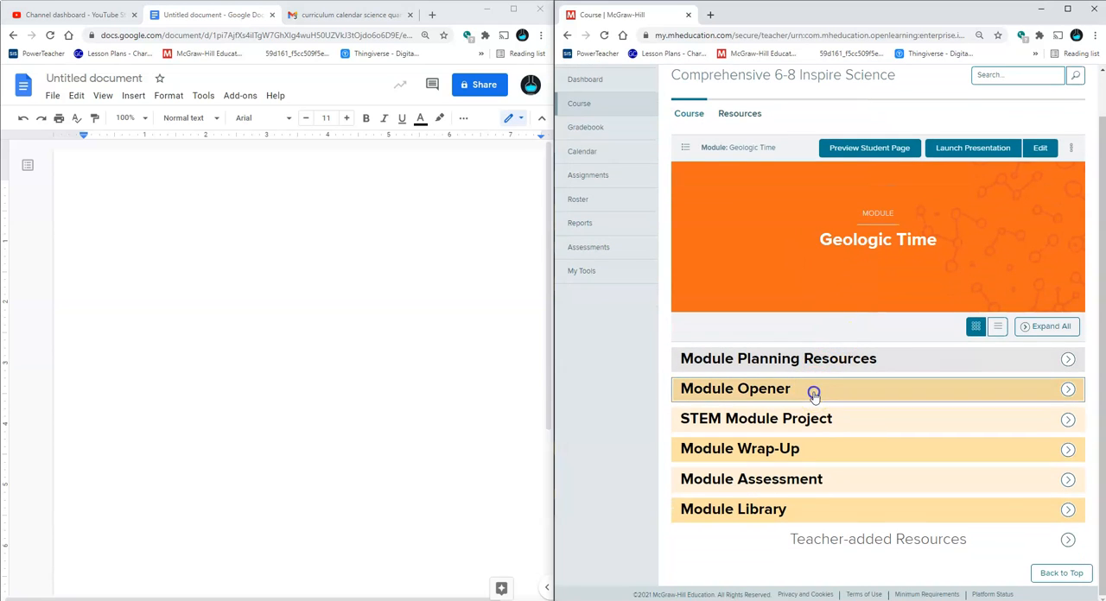
click(815, 388)
scroll(814, 388, down, 1)
click(902, 387)
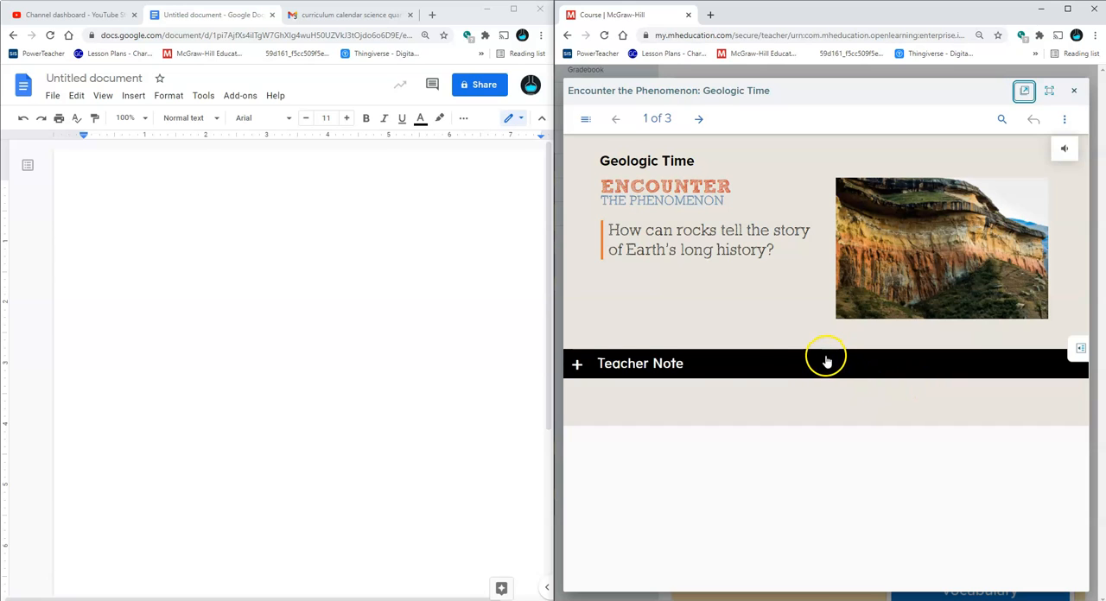
Page through the Encounter the Phenomenon activity to page 3 and return to the video on page 2
click(699, 119)
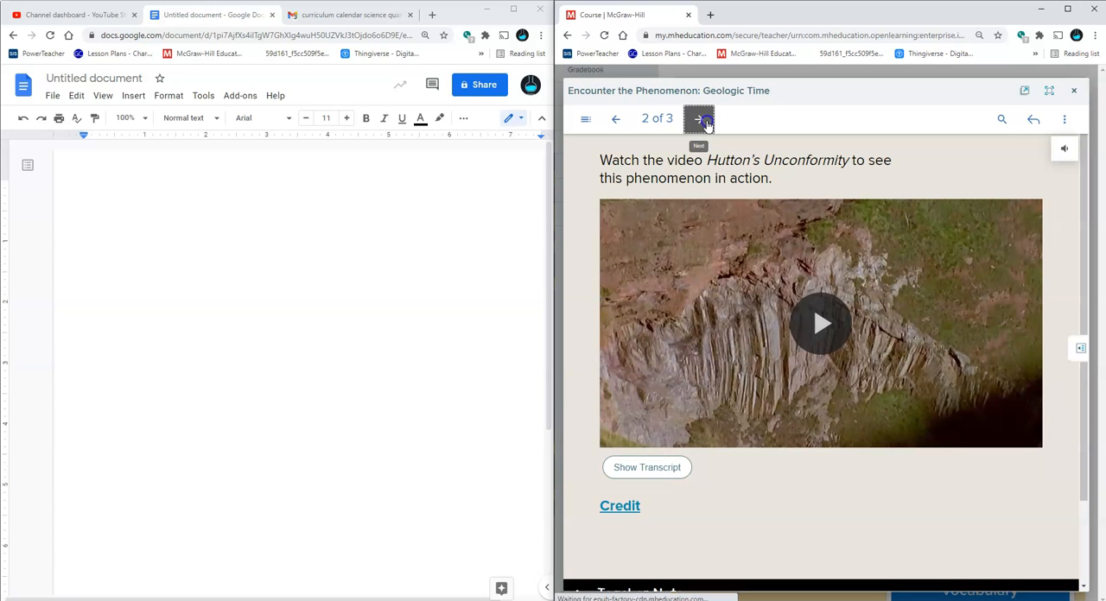
click(702, 120)
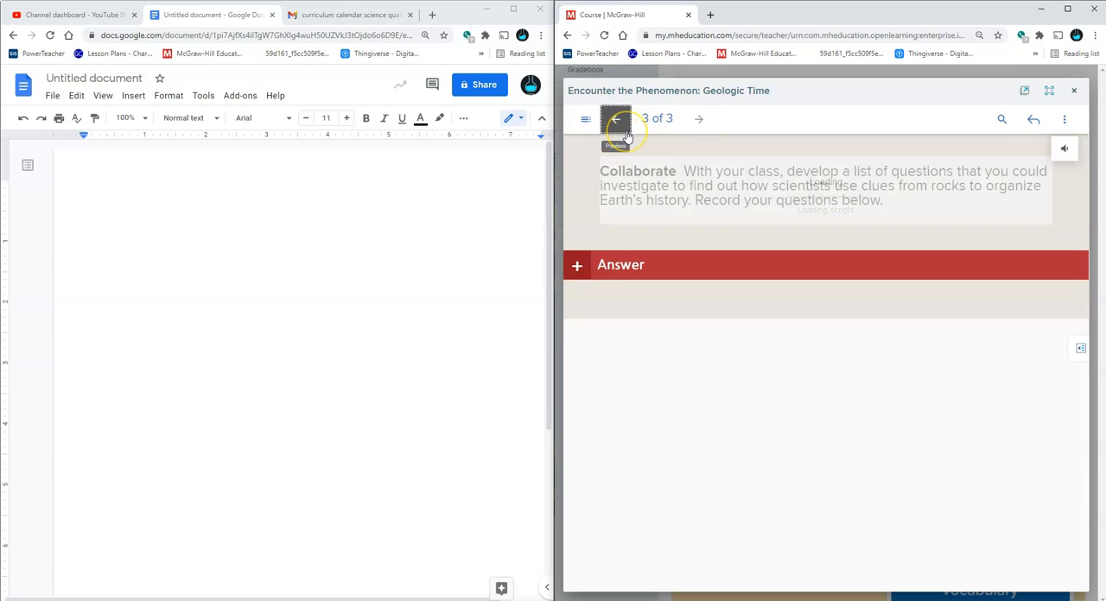
click(629, 131)
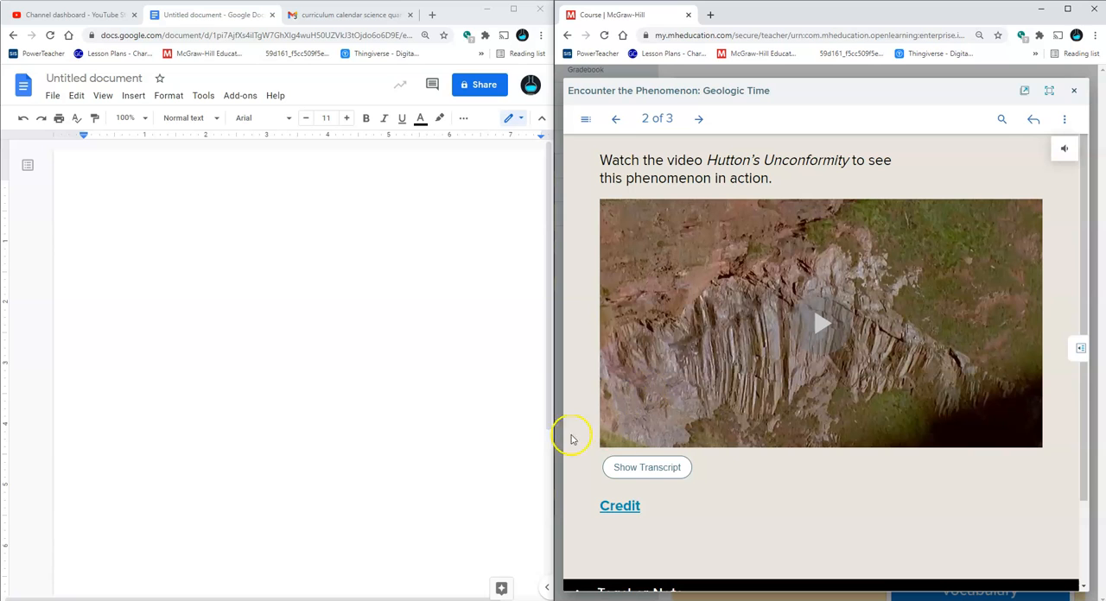
Expand the Teacher Note below the Hutton's Unconformity video, read its instructions, and return to the top of the page
scroll(618, 501, down, 1)
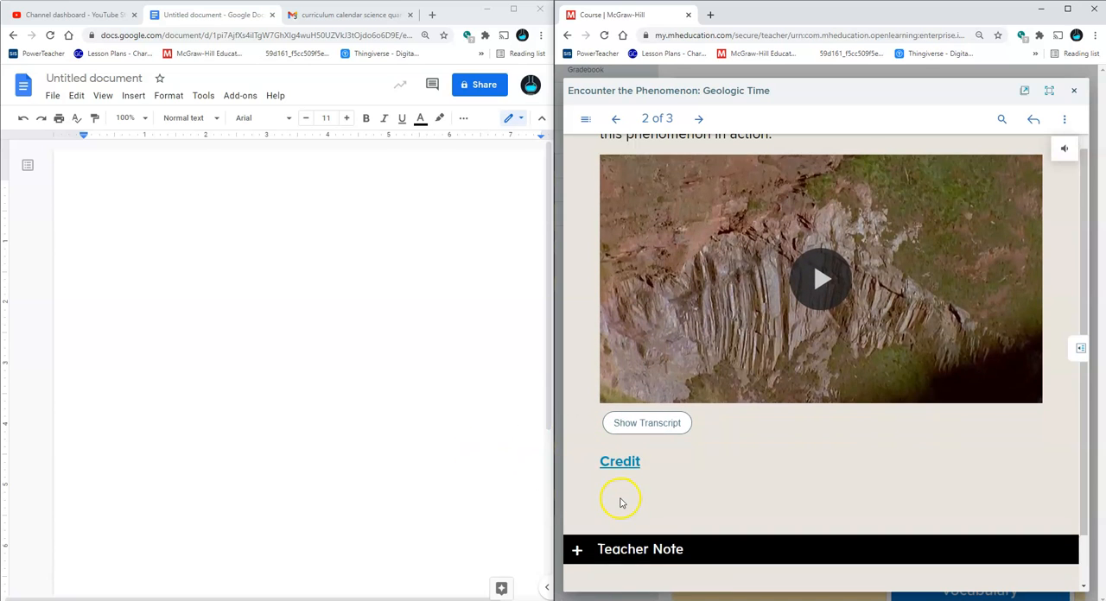
click(619, 539)
scroll(614, 527, down, 5)
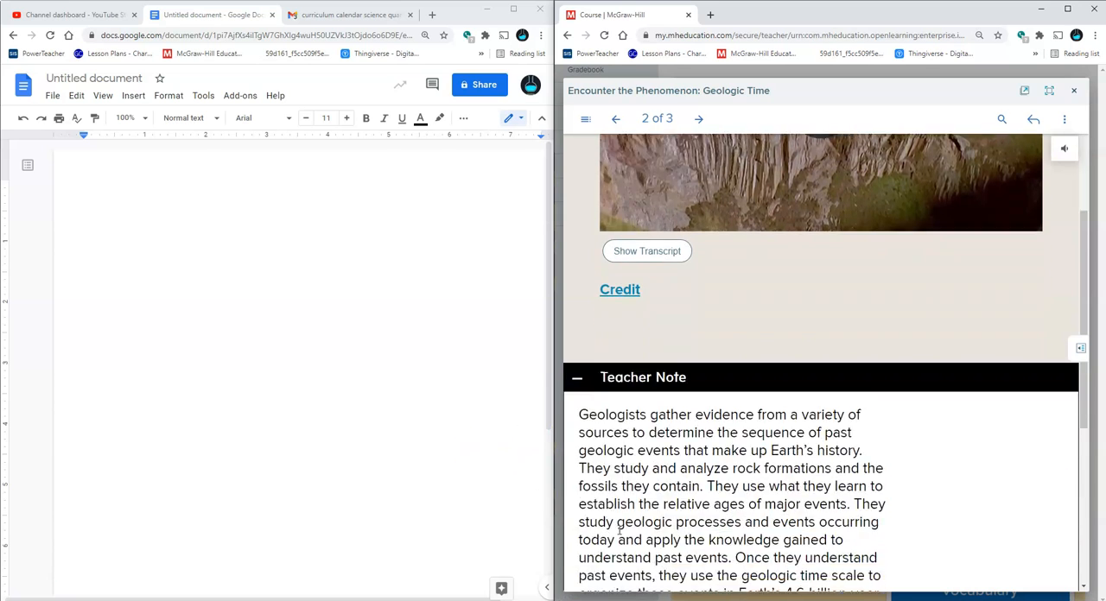
scroll(630, 516, down, 2)
scroll(630, 517, up, 1)
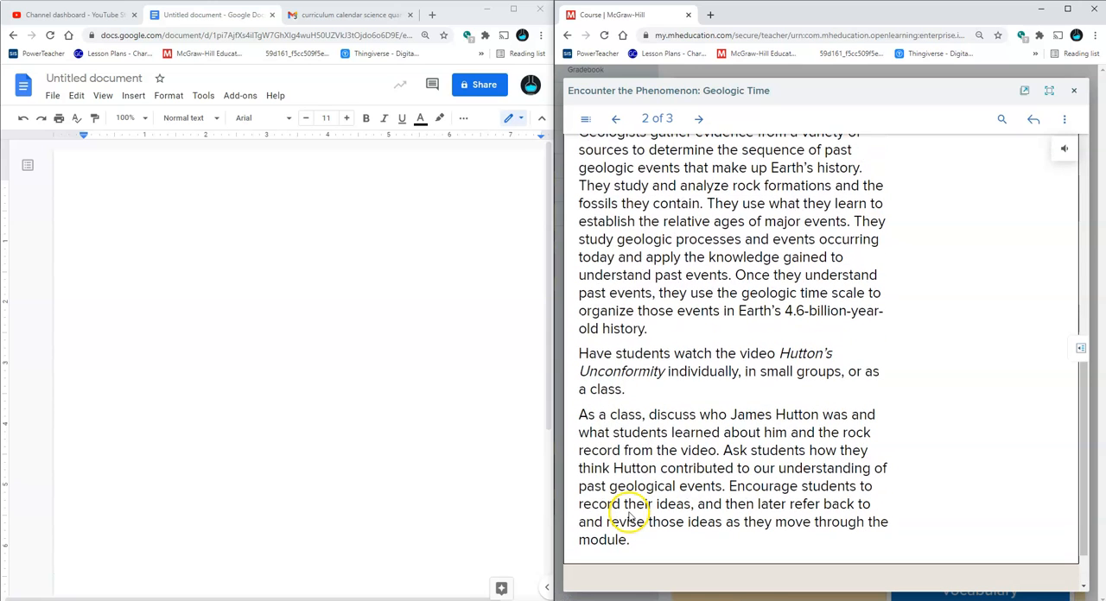
scroll(629, 516, up, 6)
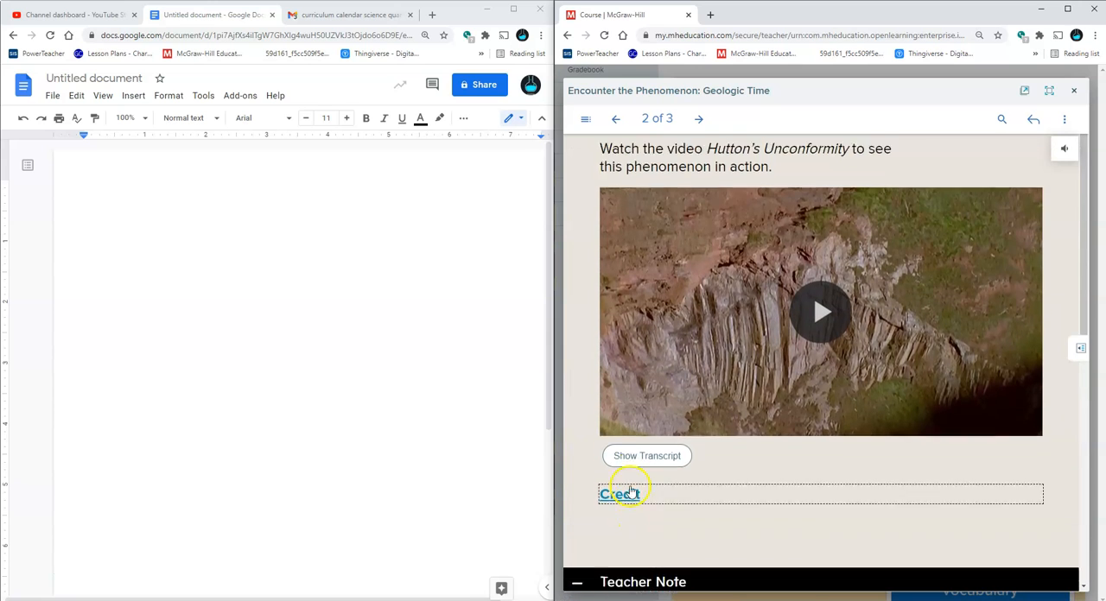
scroll(629, 488, down, 8)
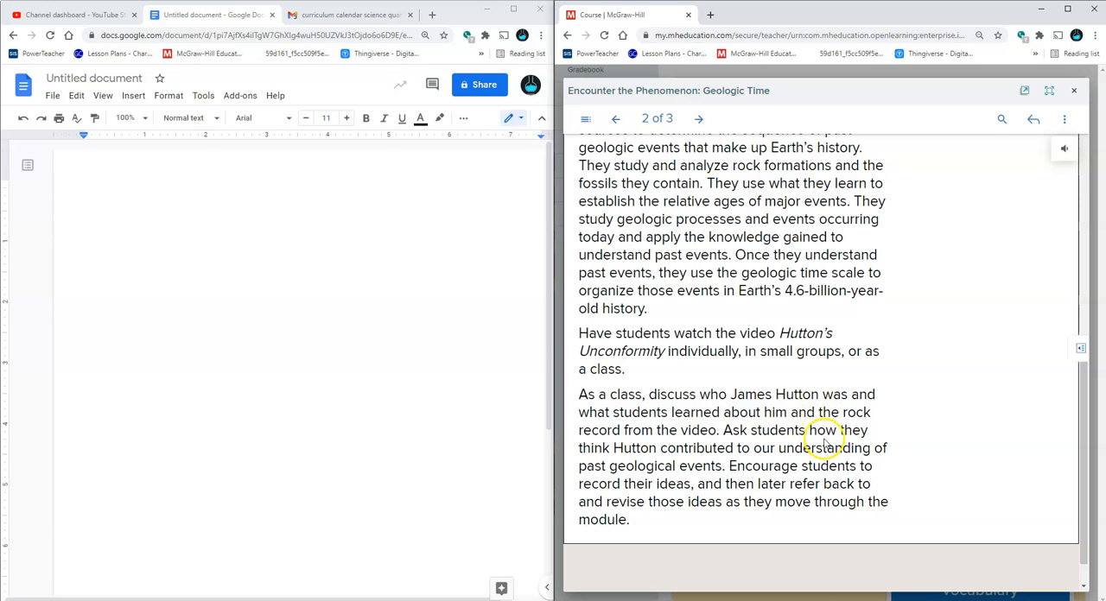
scroll(836, 485, up, 6)
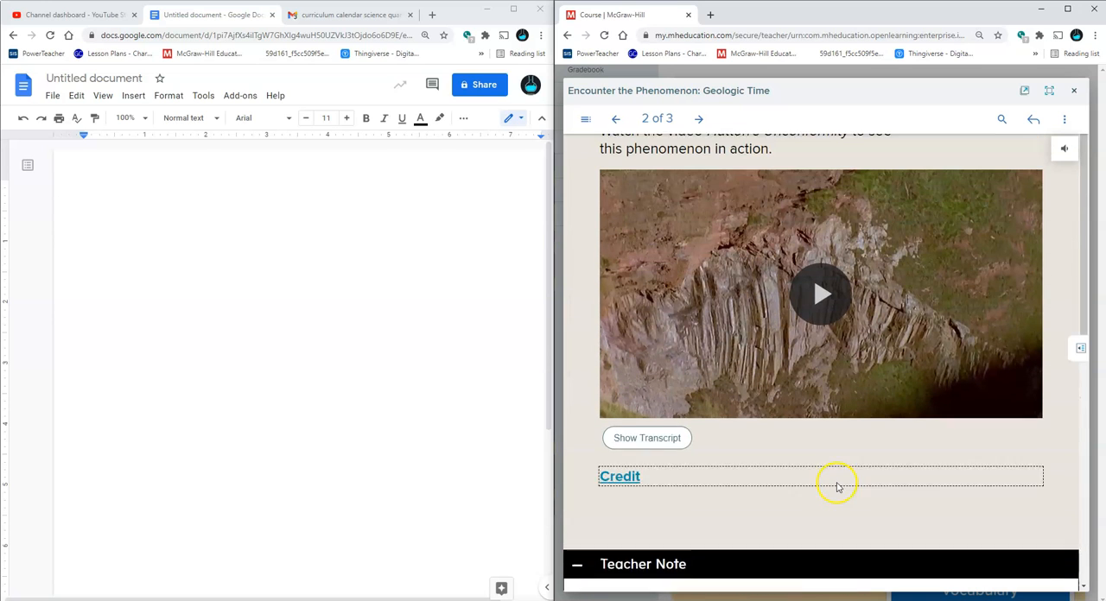
Copy the title "Encounter the Phenomenon: Geologic Time" into the blank document and place the text cursor before it
triple_click(654, 89)
key(ctrl+c)
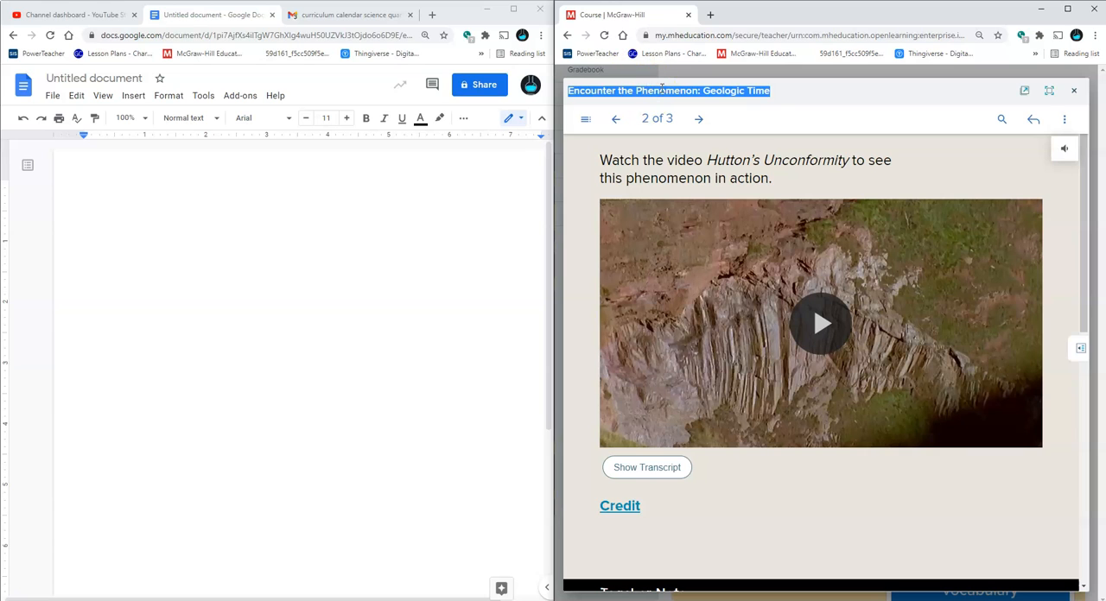
click(346, 191)
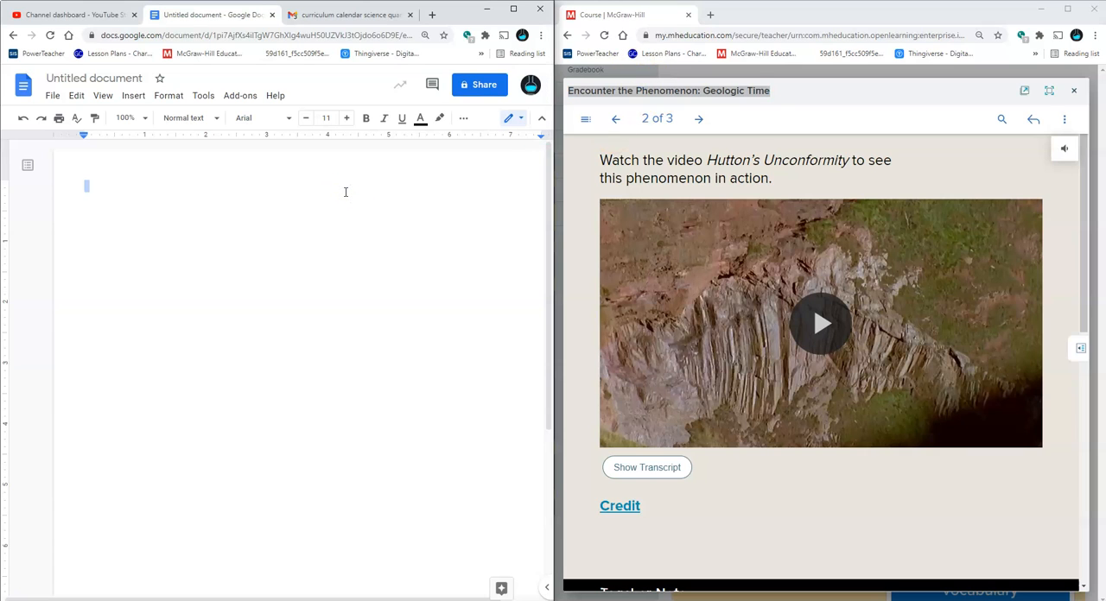
key(ctrl+v)
key(Up)
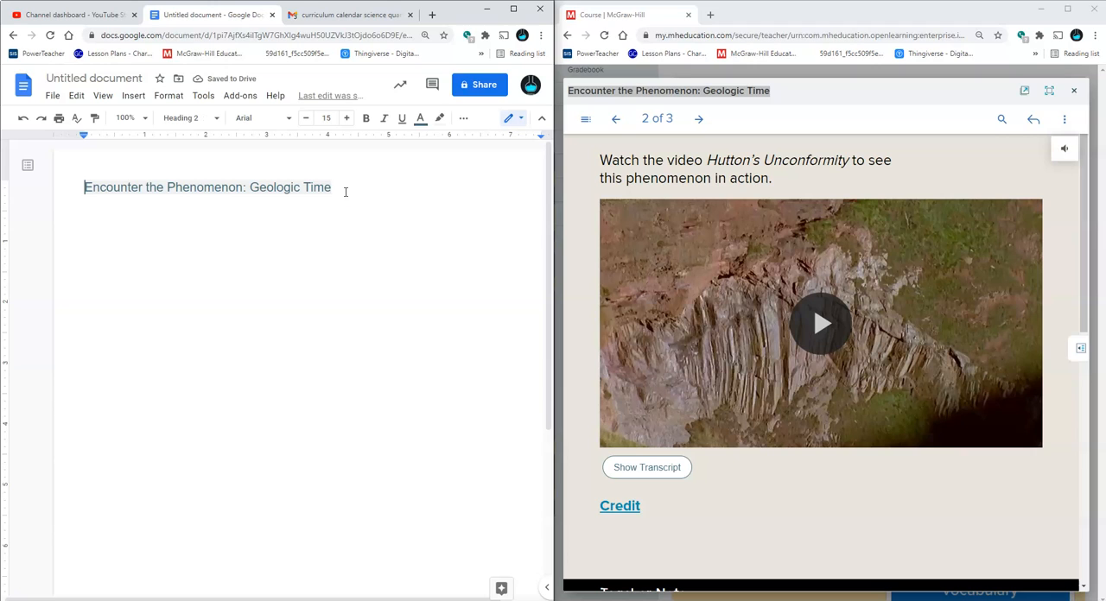
Number the heading "Encounter the Phenomenon: Geologic Time" as 0.1 and close the activity viewer
text(0.1)
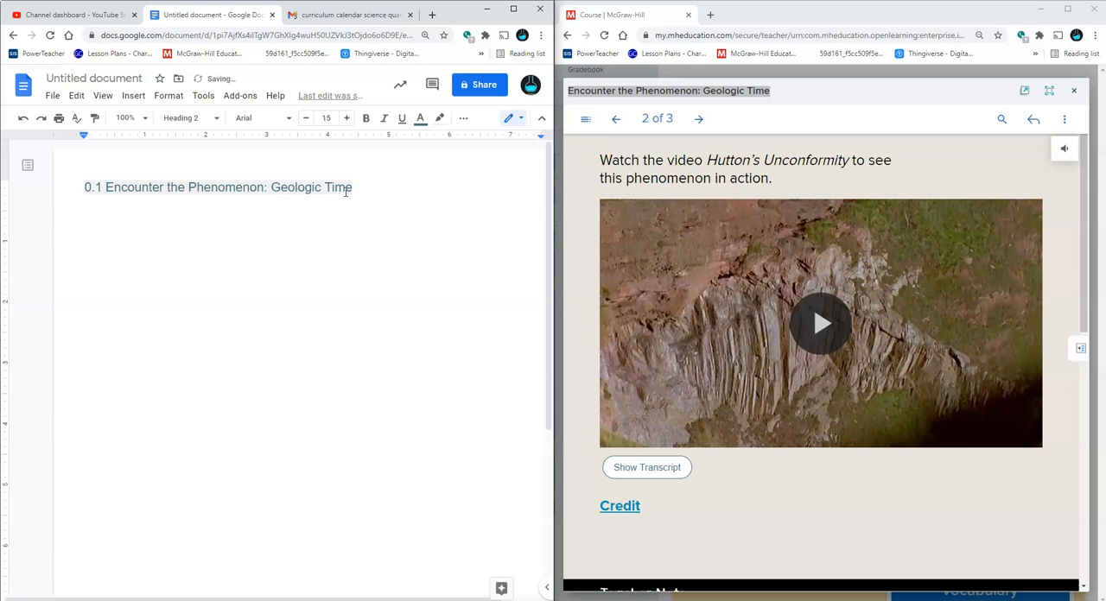
click(1074, 89)
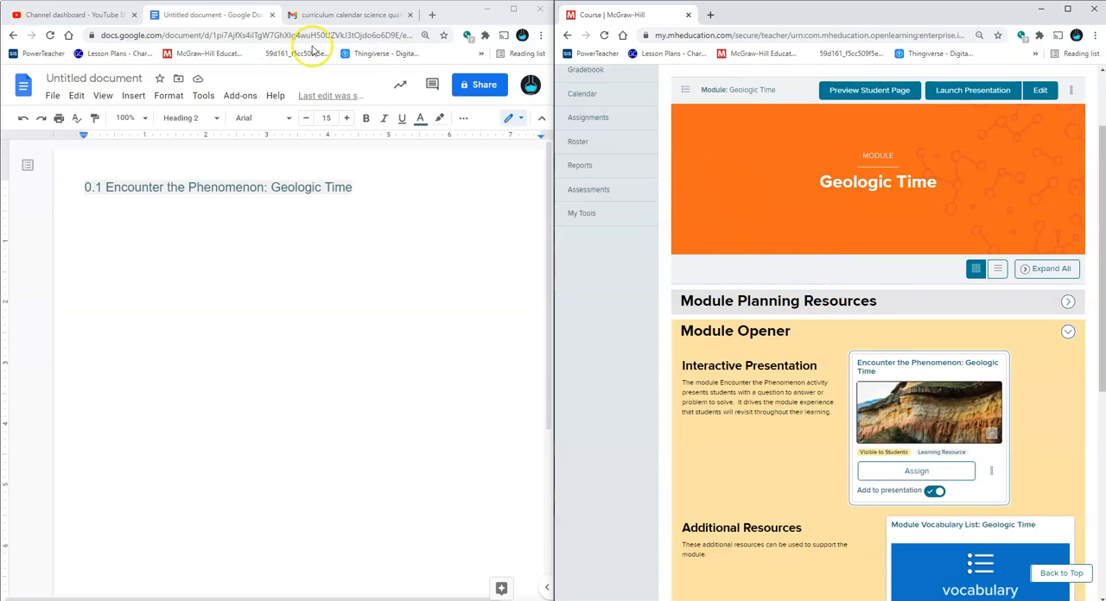
Check the curriculum calendar in the Gmail message and add the prefix "GT" before the heading's number in the document
click(345, 15)
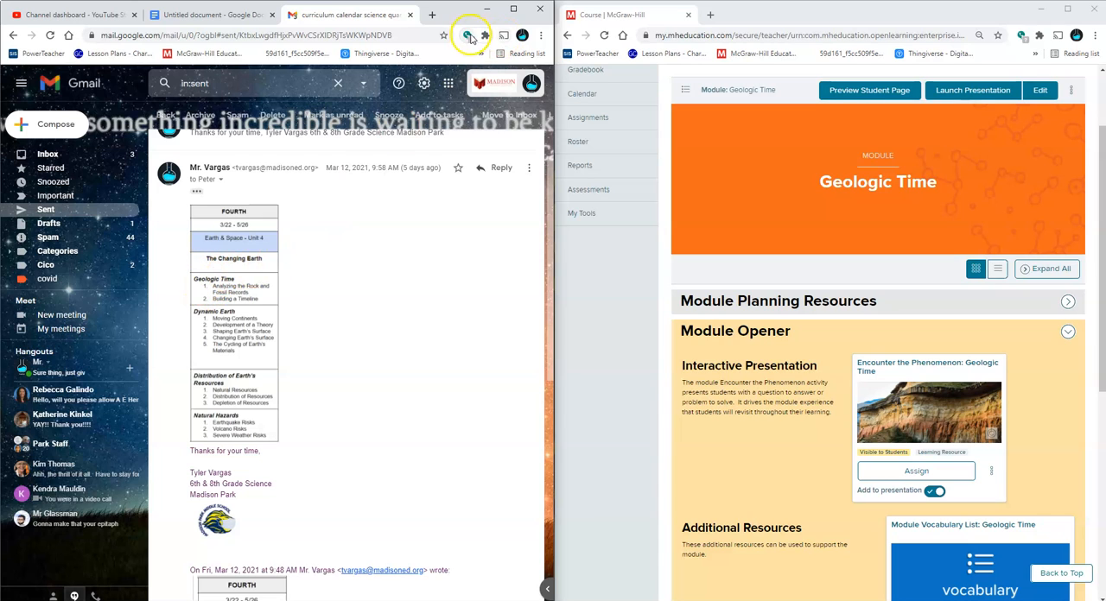
click(203, 15)
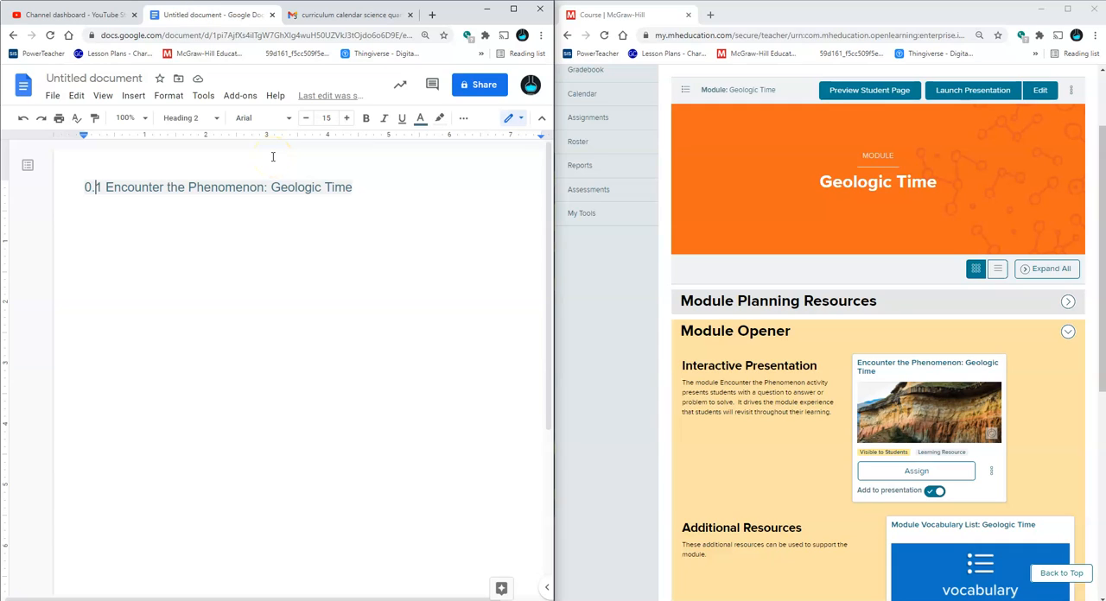
text(GT)
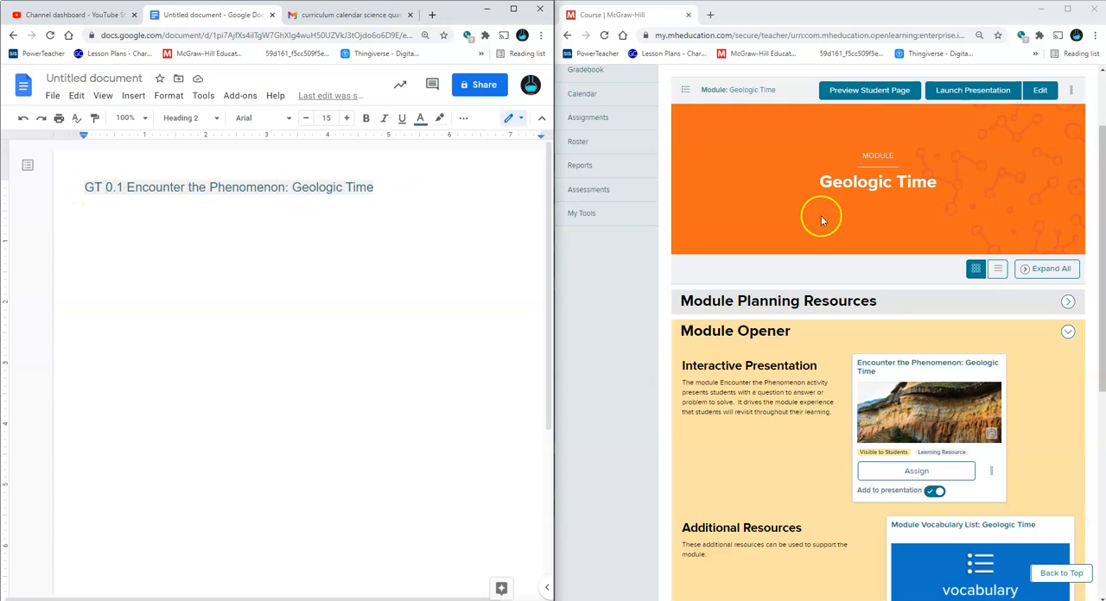
Review the Module Opener resources and the remaining sections of the Geologic Time module
scroll(835, 293, down, 1)
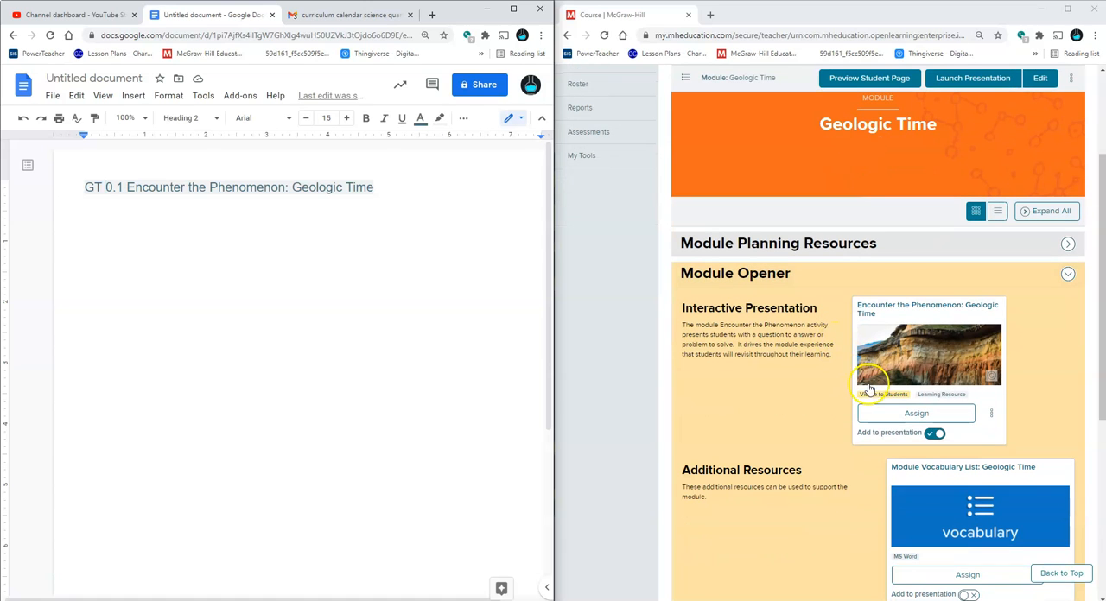
right_click(887, 425)
click(658, 426)
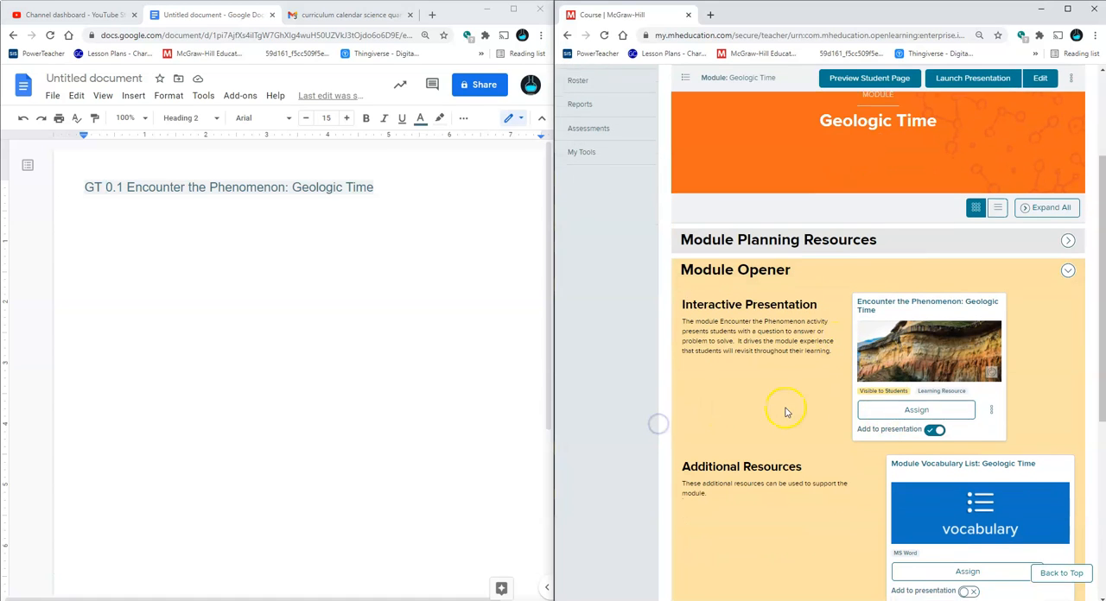
scroll(782, 413, down, 3)
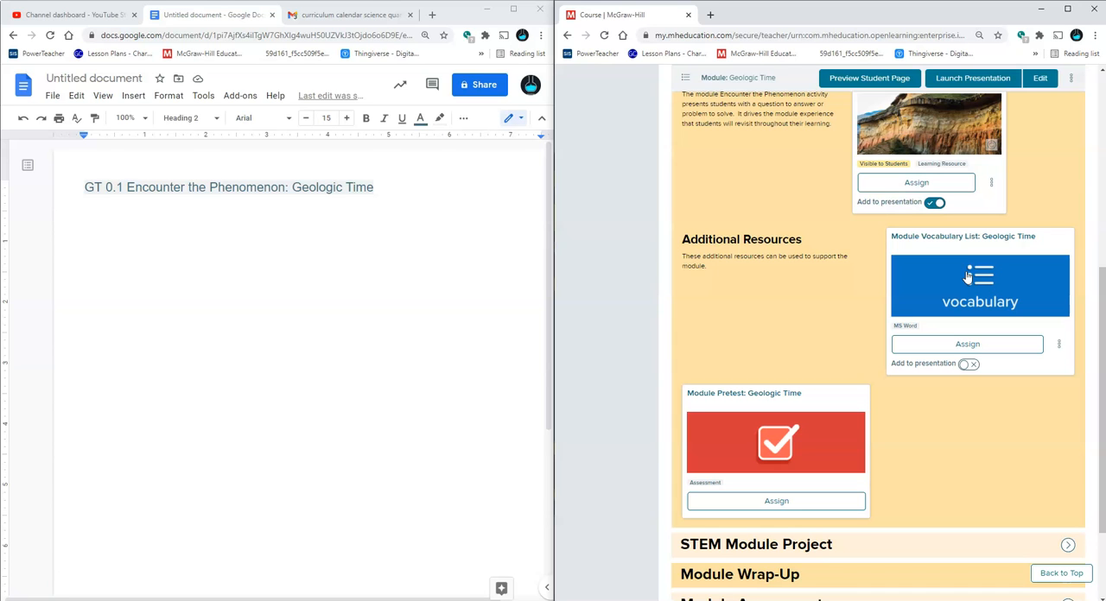
scroll(967, 275, down, 1)
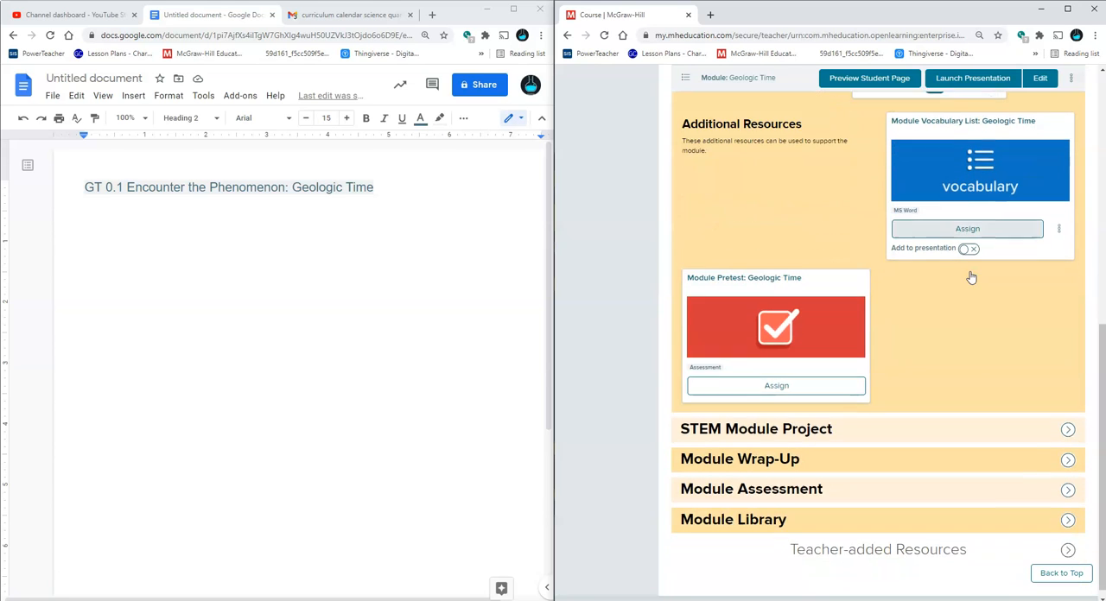
scroll(976, 276, up, 4)
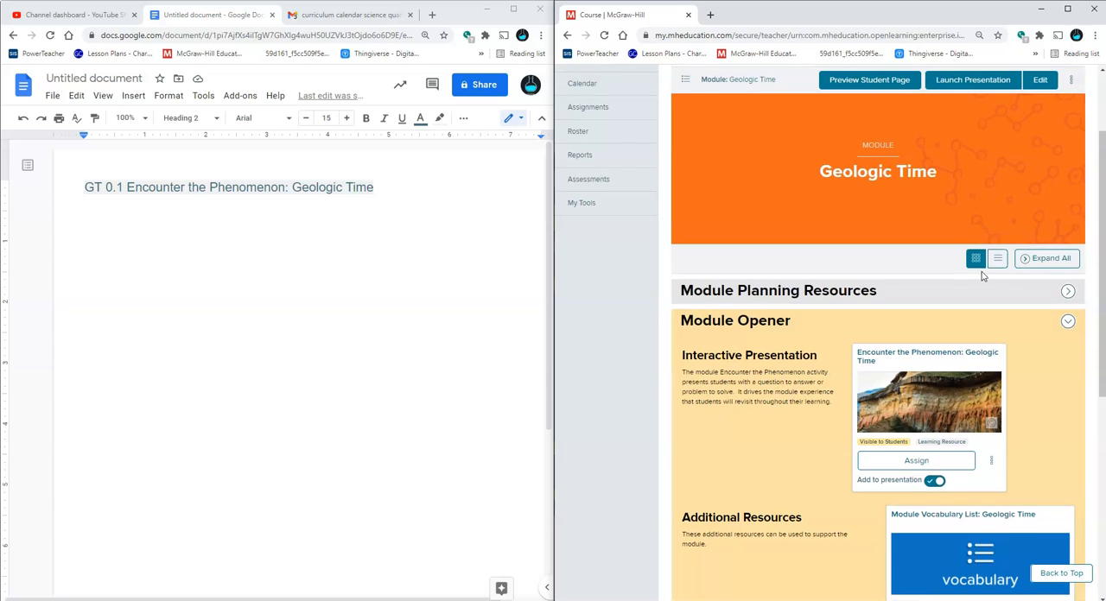
scroll(981, 277, down, 2)
scroll(982, 276, up, 1)
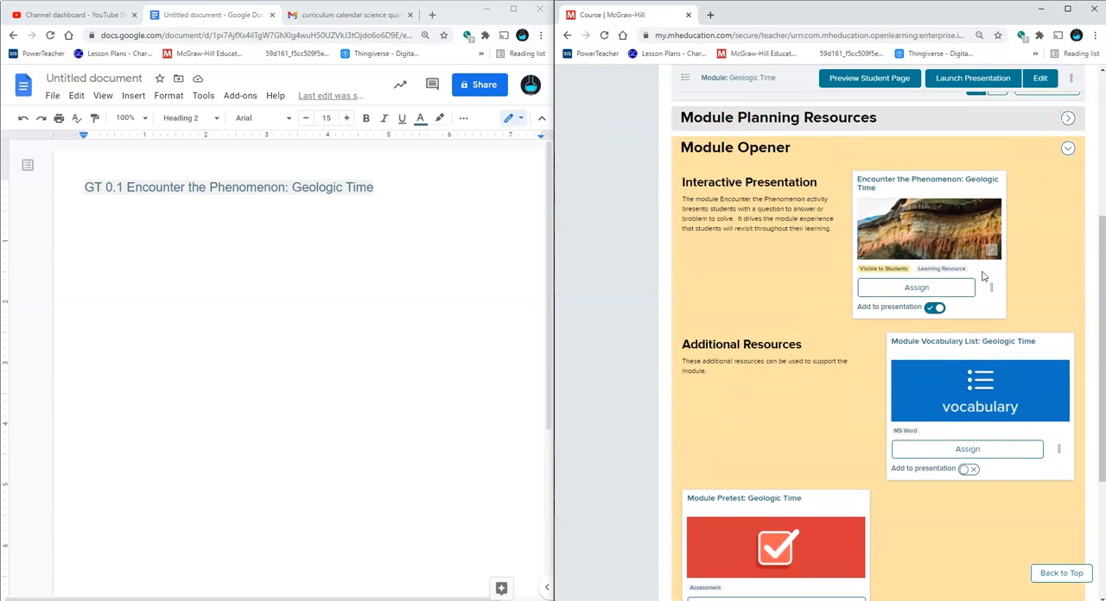
scroll(1061, 284, down, 1)
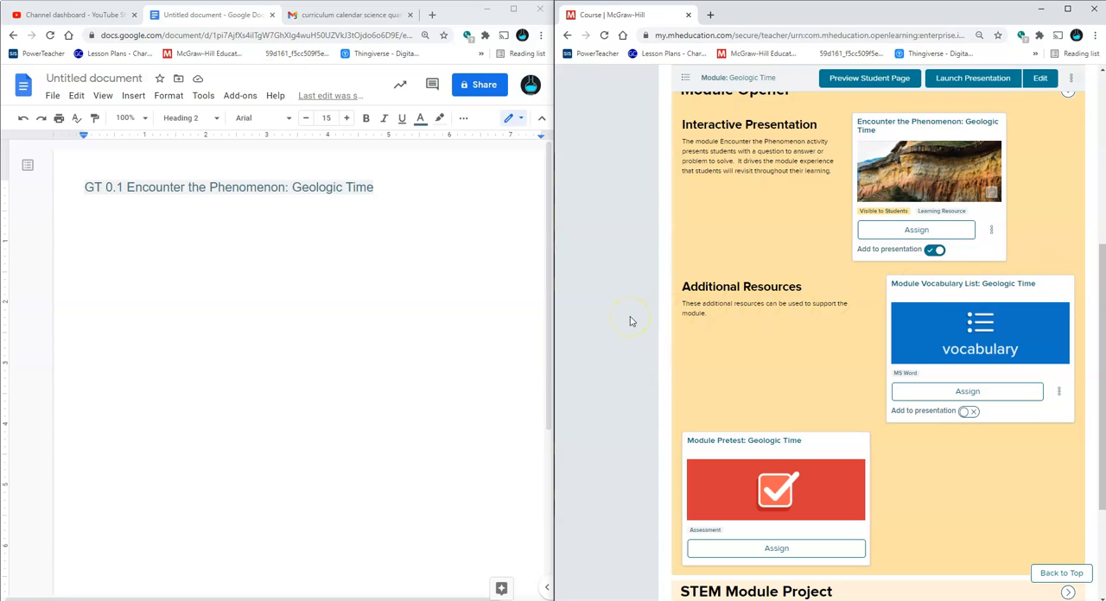
scroll(631, 322, up, 5)
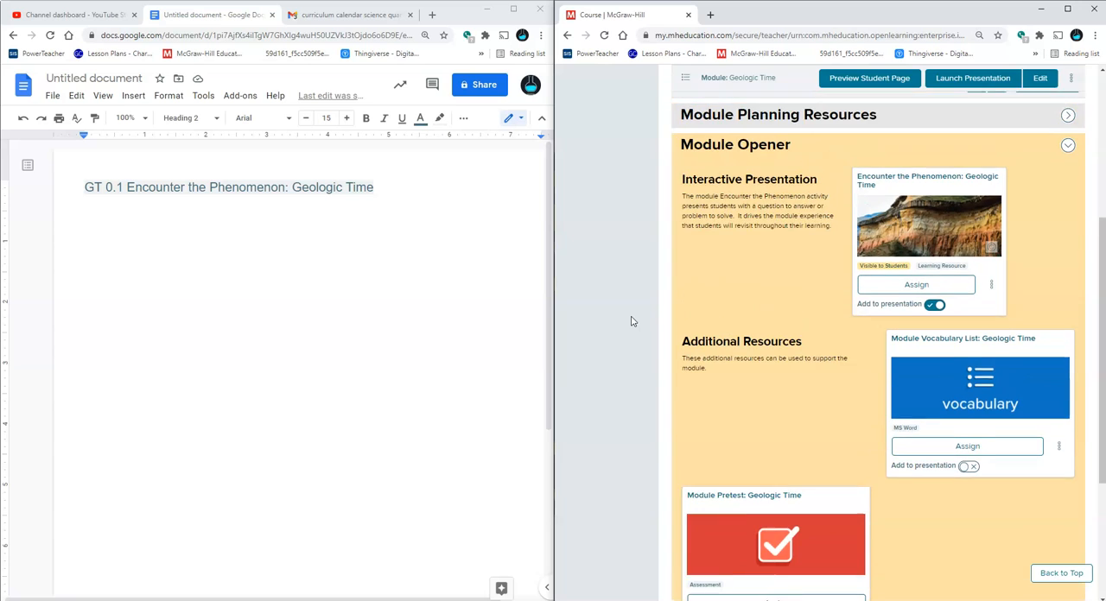
Open Lesson 1: Analyzing the Rock and Fossil Records from the course contents of the Geologic Time module
click(578, 146)
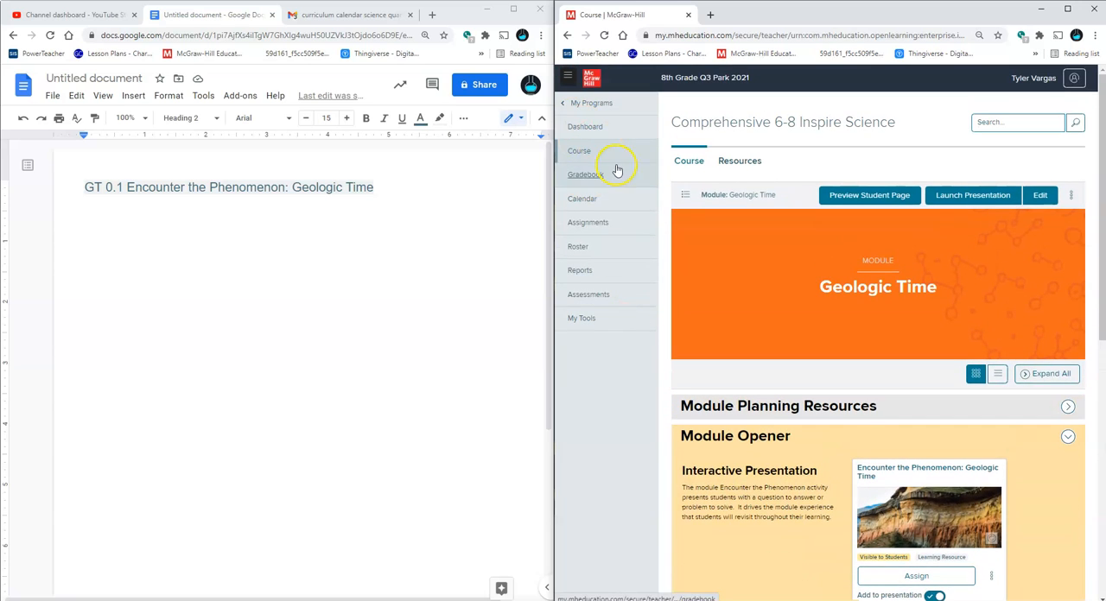
click(685, 196)
click(736, 257)
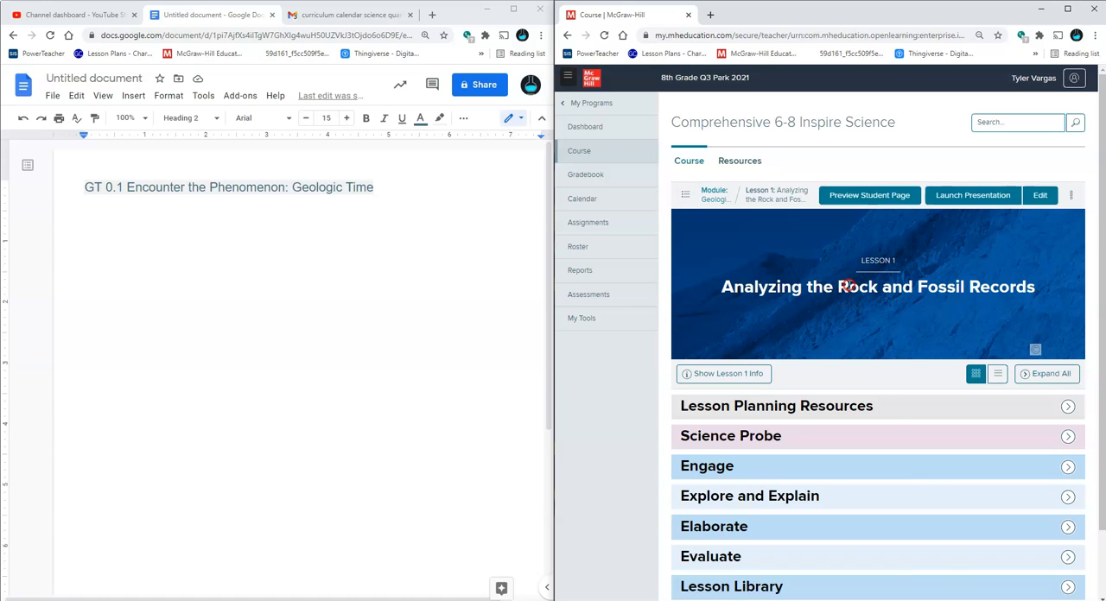
Replace the heading's prefix with "ARFR", the abbreviation based on the Lesson 1 title
right_click(836, 287)
click(647, 347)
click(100, 188)
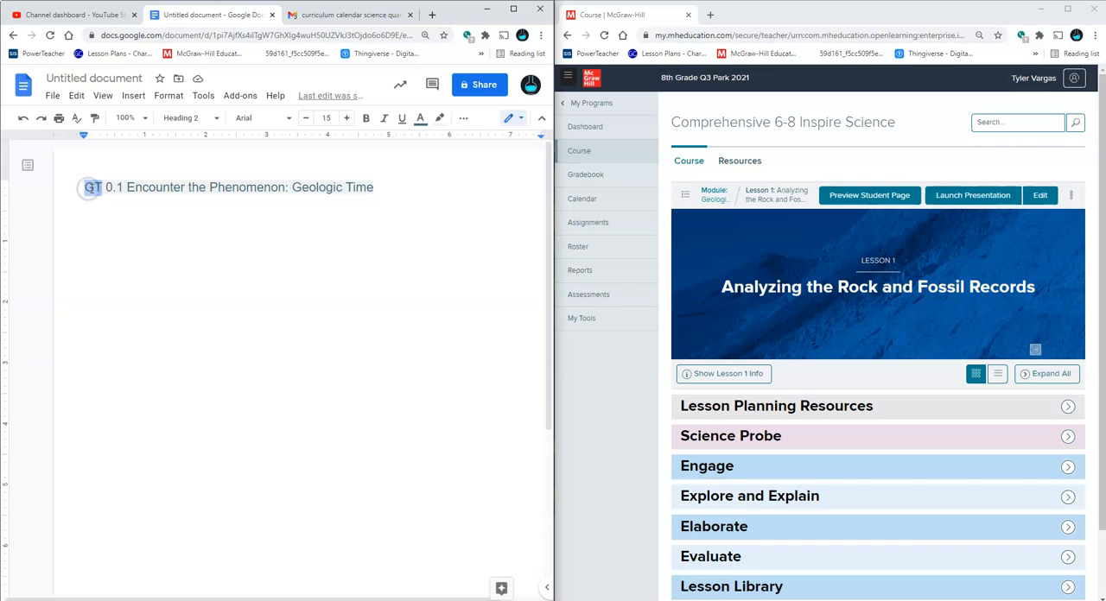
text(ARFR)
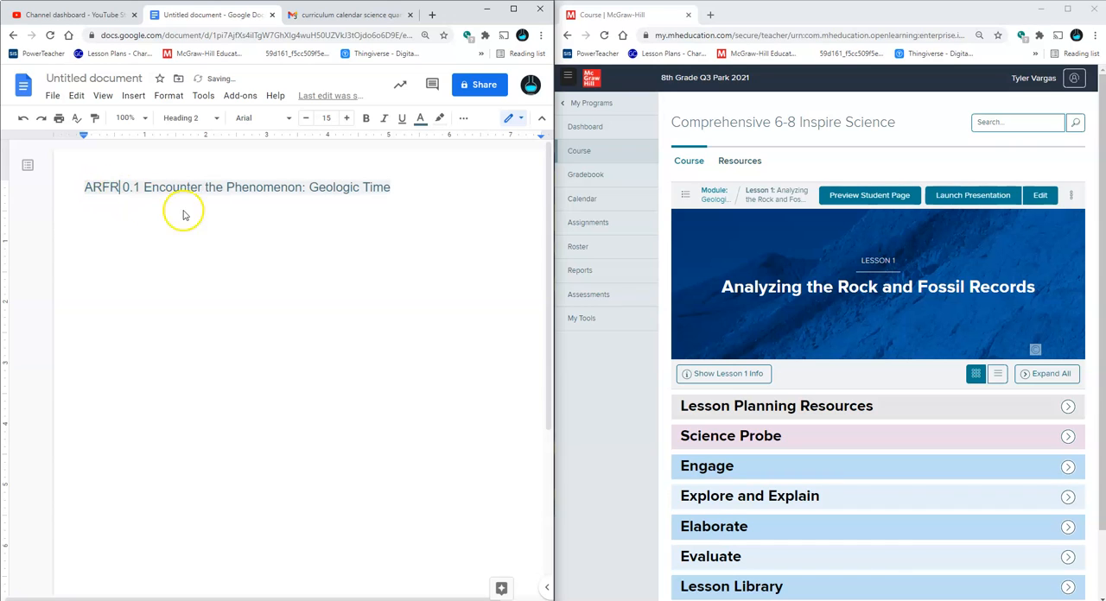
Expand the lesson's Science Probe section and open "Science Probe: How old is Earth?"
scroll(613, 364, down, 1)
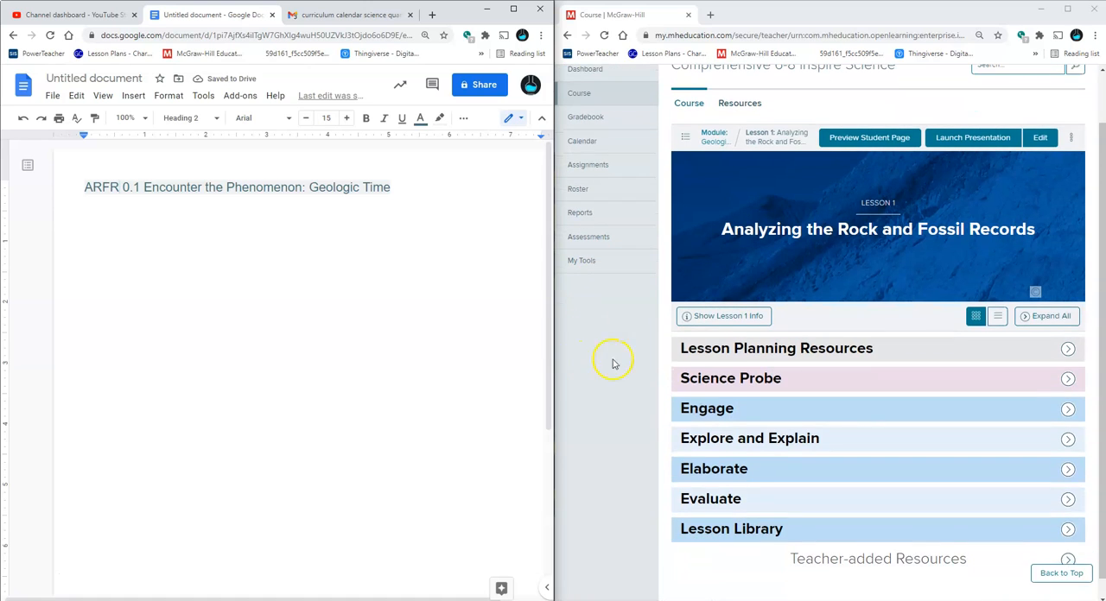
click(723, 378)
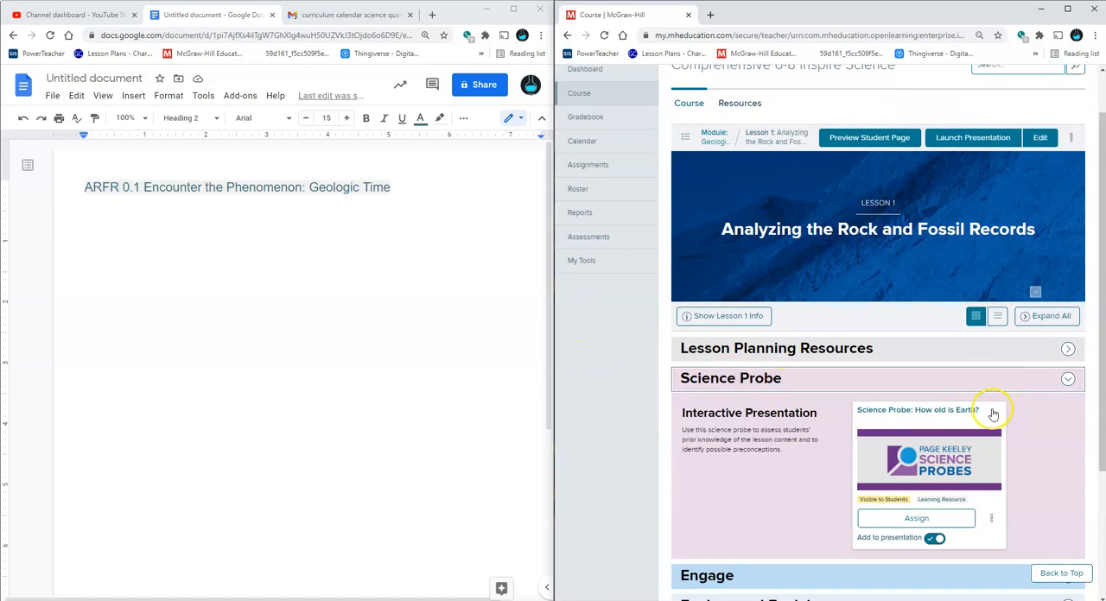
click(990, 412)
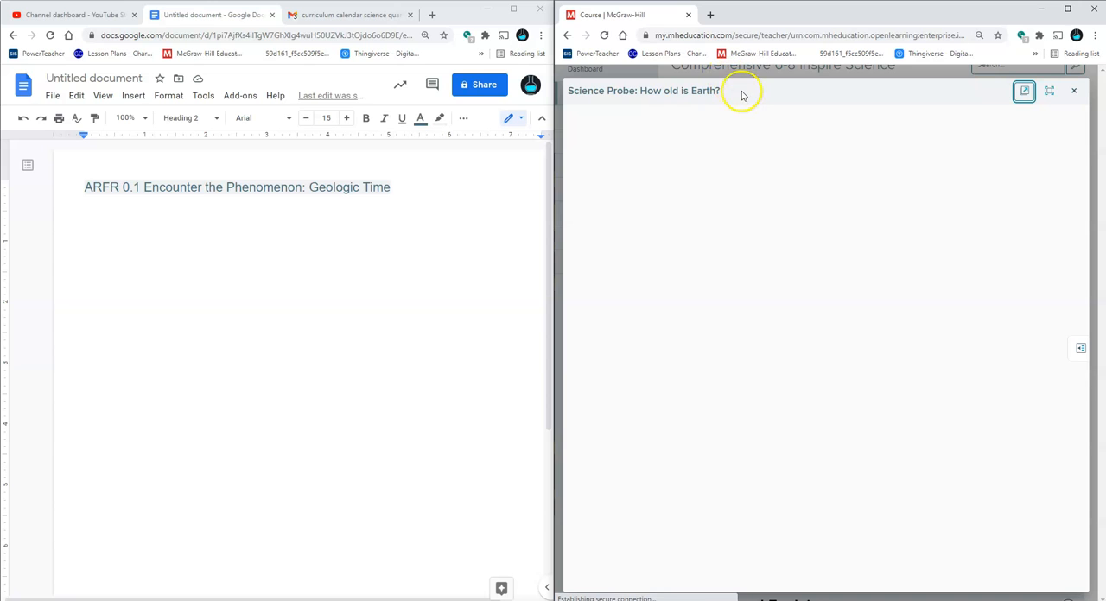
Copy the title "Science Probe: How old is Earth?" into the document as a separate heading below the first one
drag(732, 91, 571, 94)
key(ctrl+c)
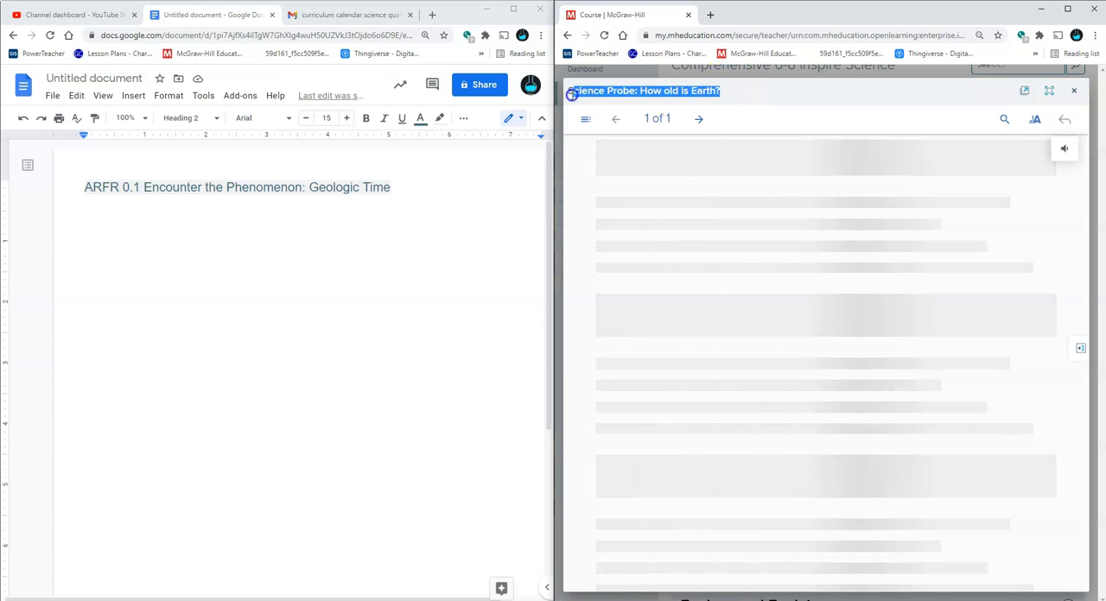
click(275, 298)
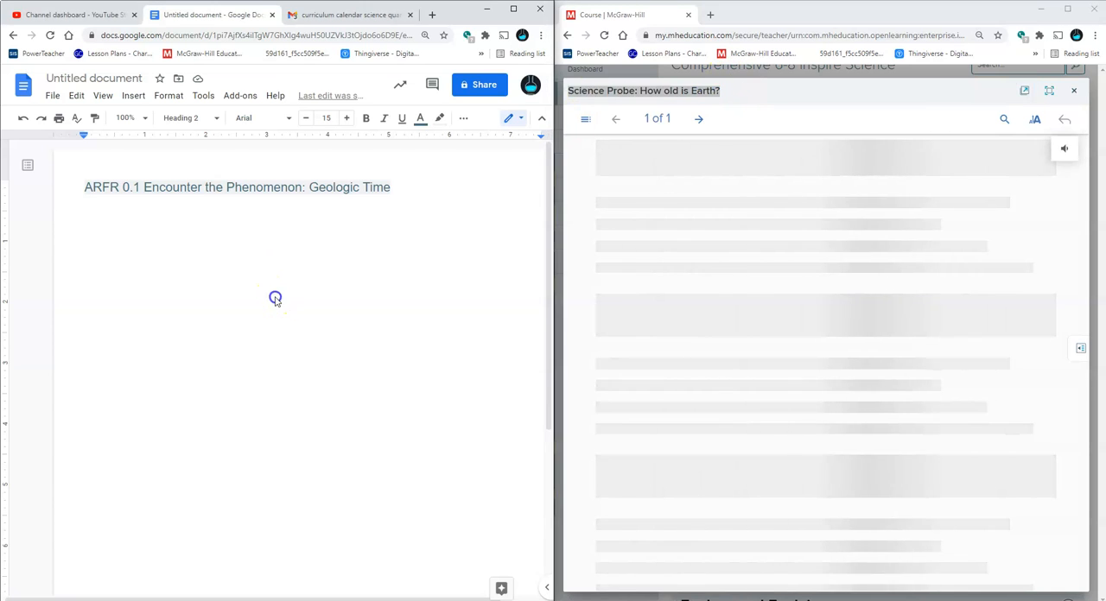
key(Return)
key(ctrl+v)
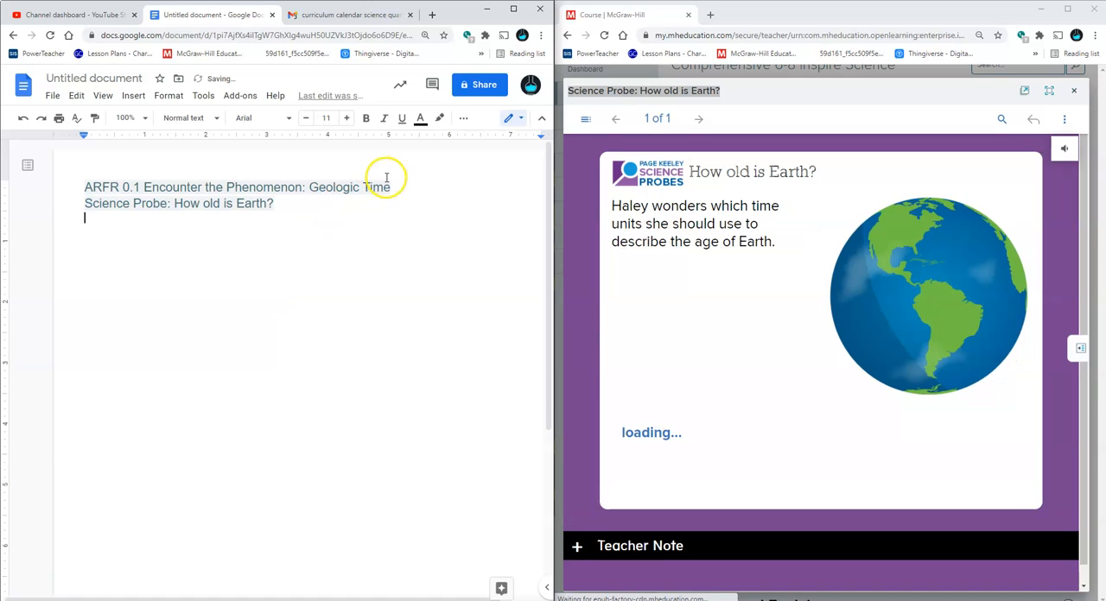
click(391, 181)
key(Return)
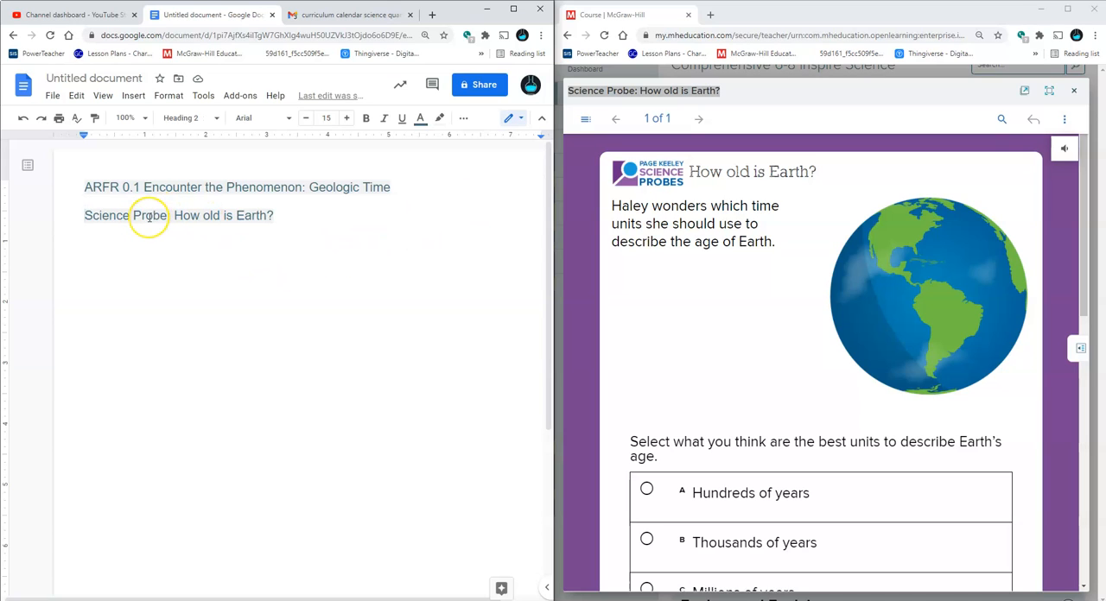
Prefix the Science Probe heading with "ARFR 1.0"
text(1.0)
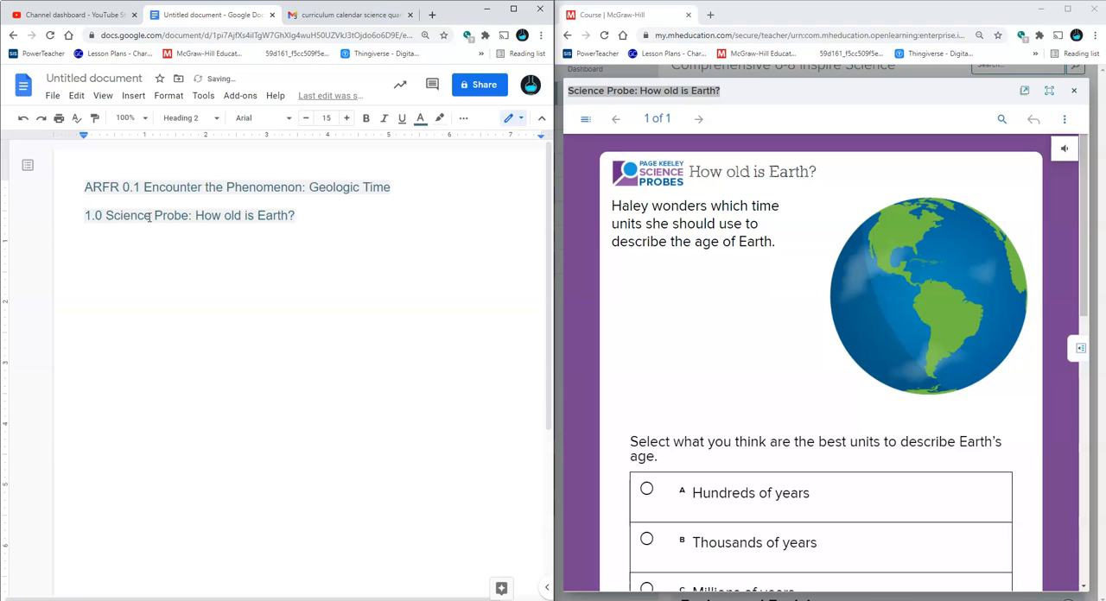
key(Home)
text(ARFR)
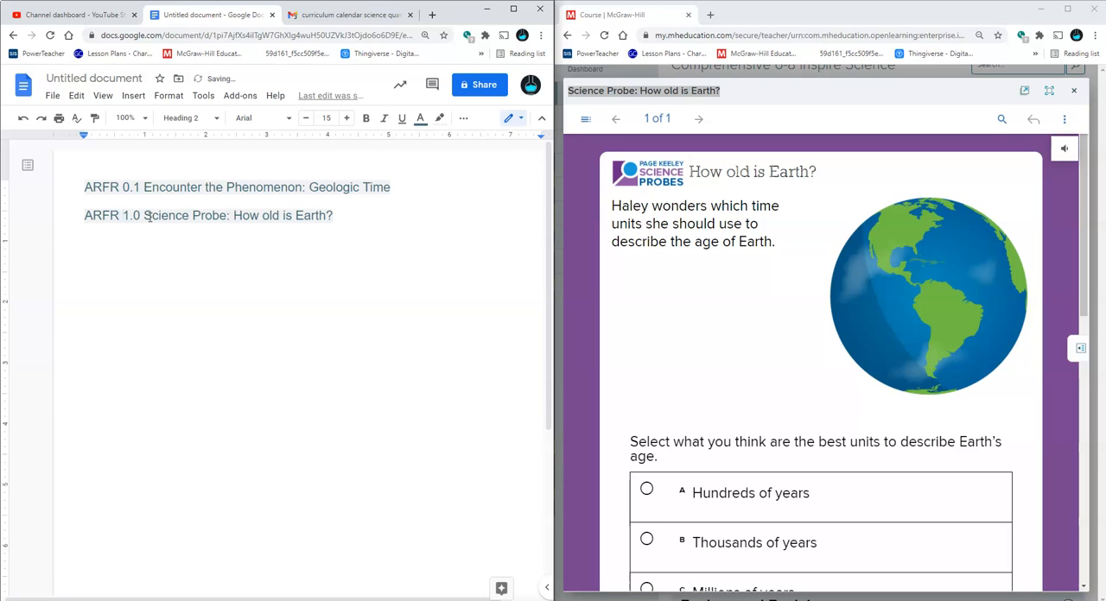
Insert a table with two columns and one row below the Science Probe heading
click(411, 219)
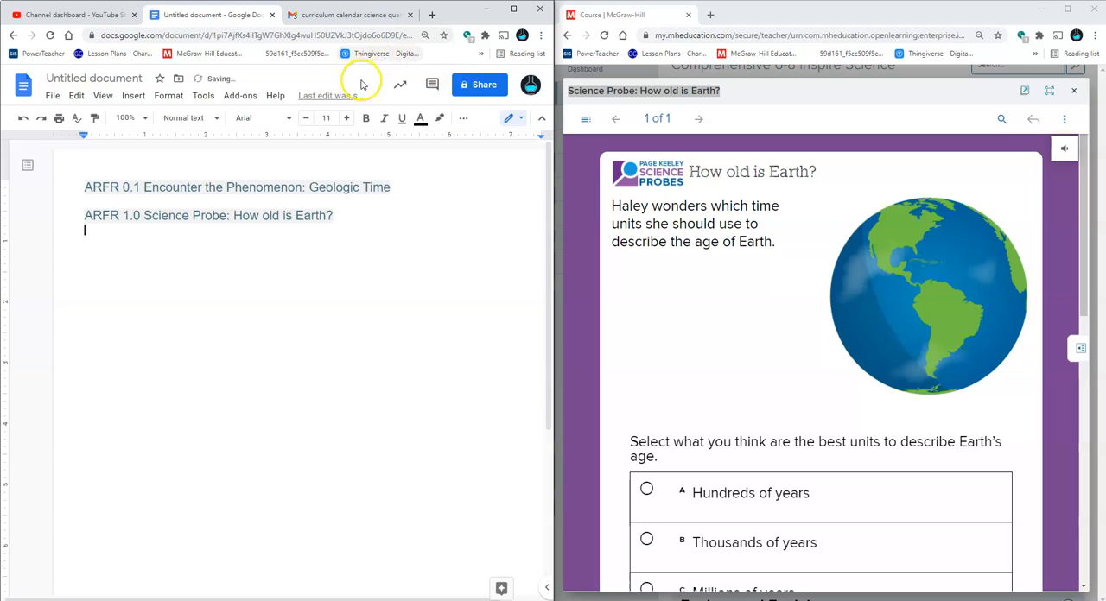
click(131, 97)
mouse_move(236, 141)
click(273, 140)
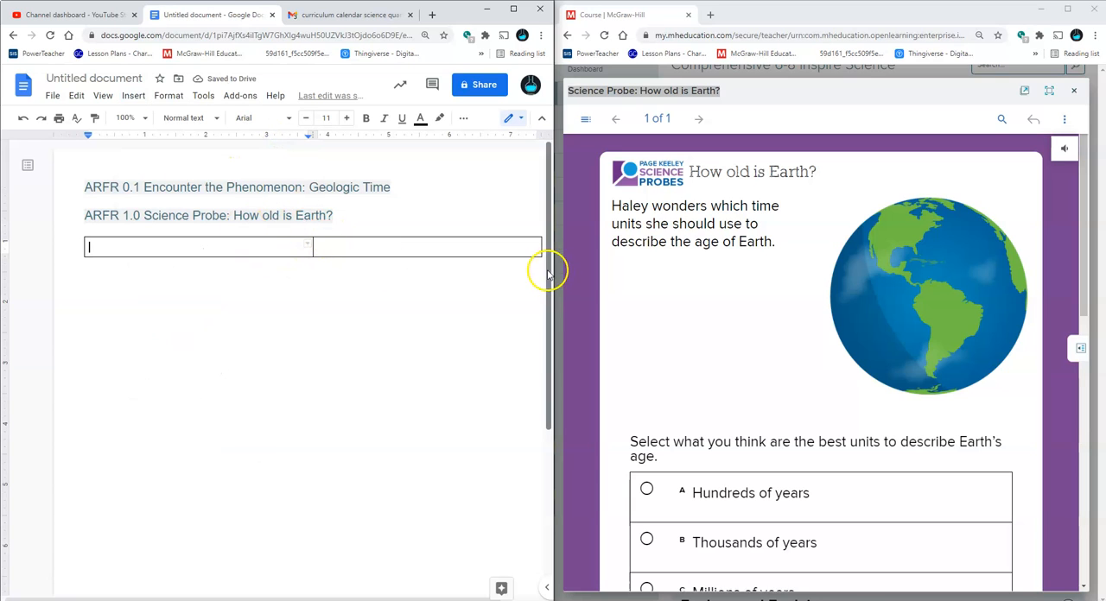
Enter the question "What are the best units of time to describe Earth's age?" in the table's first cell
scroll(703, 318, down, 3)
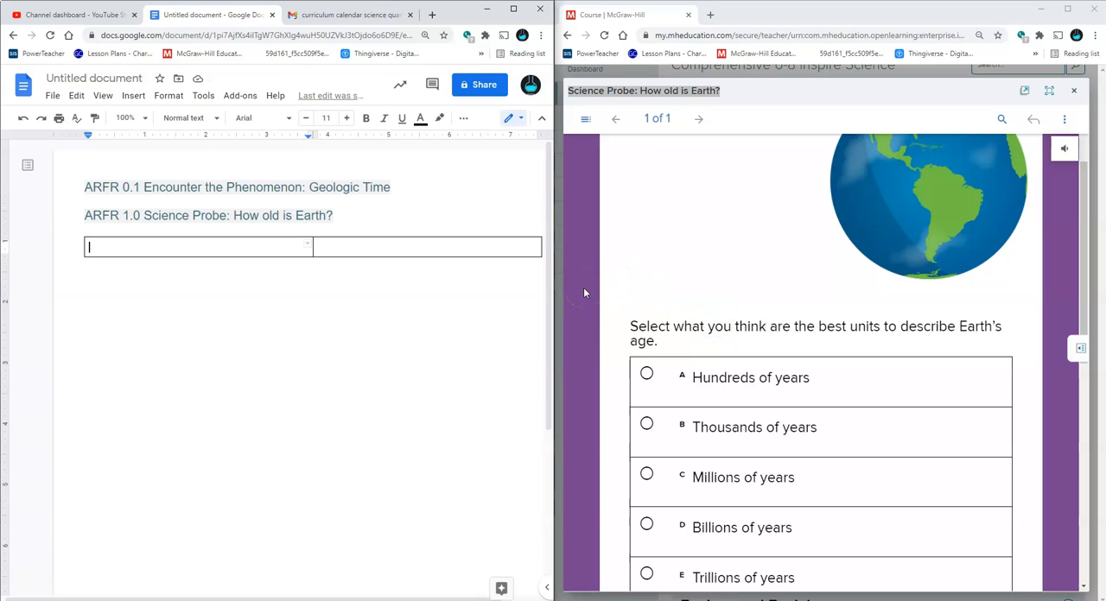
double_click(299, 245)
text(W)
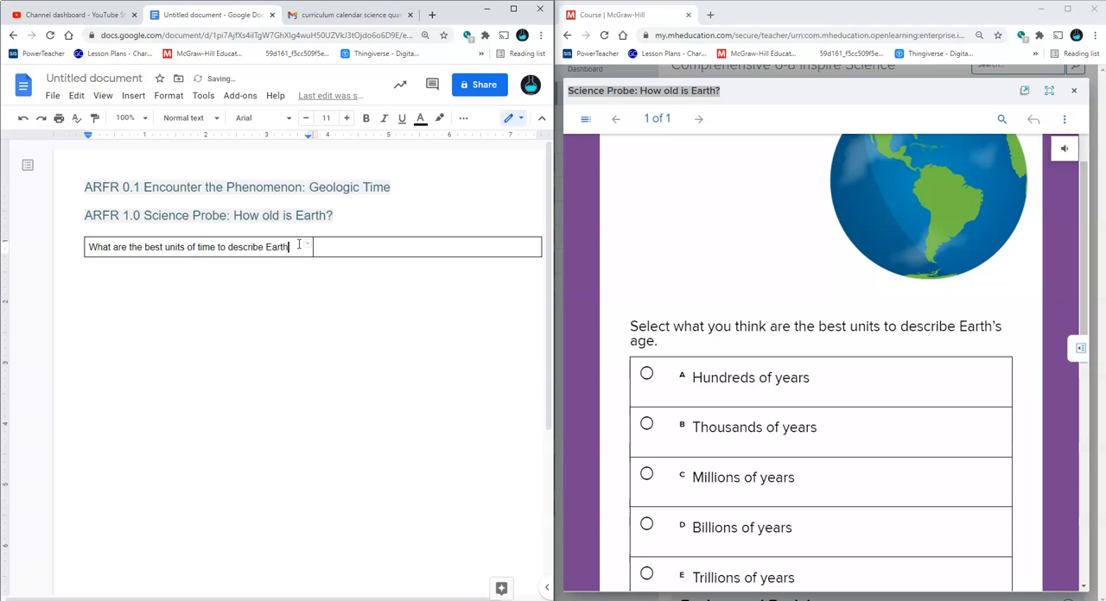
text(e)
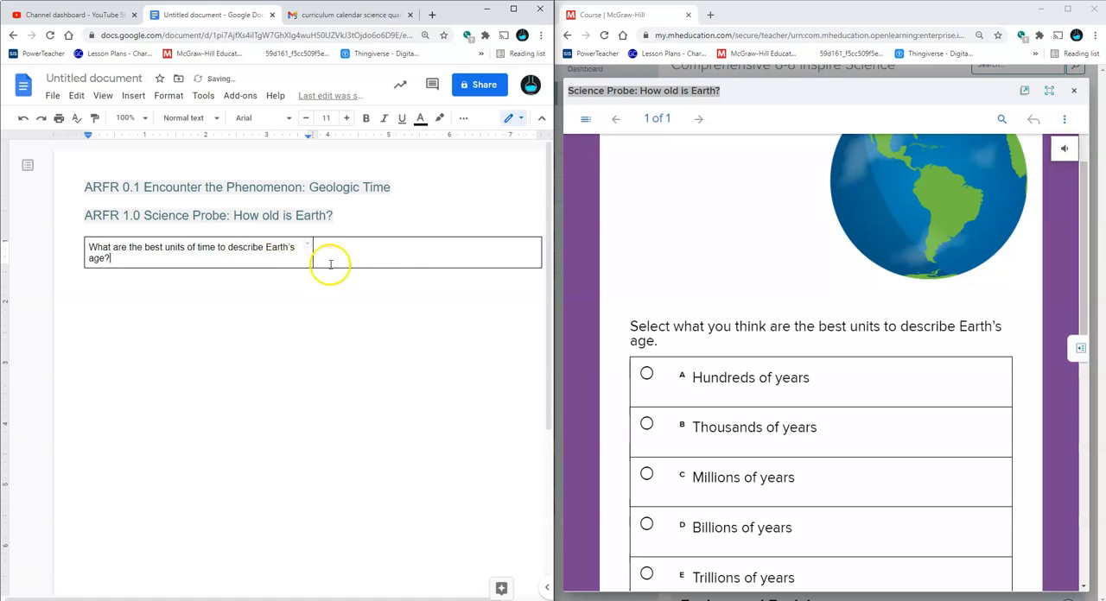
Shade the empty answer cell beside the Earth's age question light purple
scroll(402, 252, down, 1)
scroll(609, 366, down, 2)
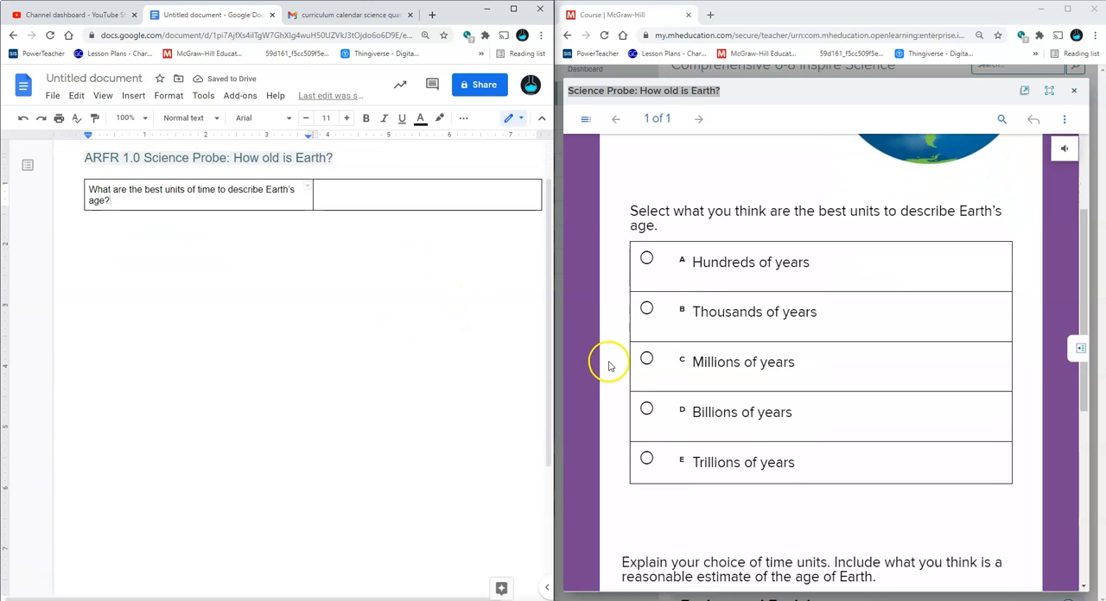
scroll(609, 363, up, 1)
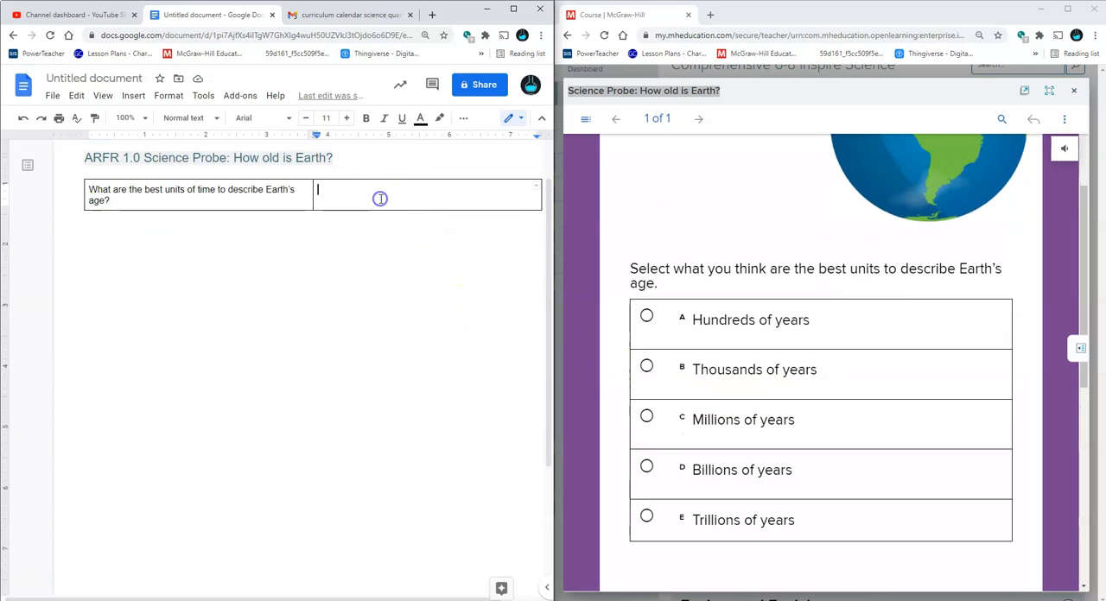
click(462, 117)
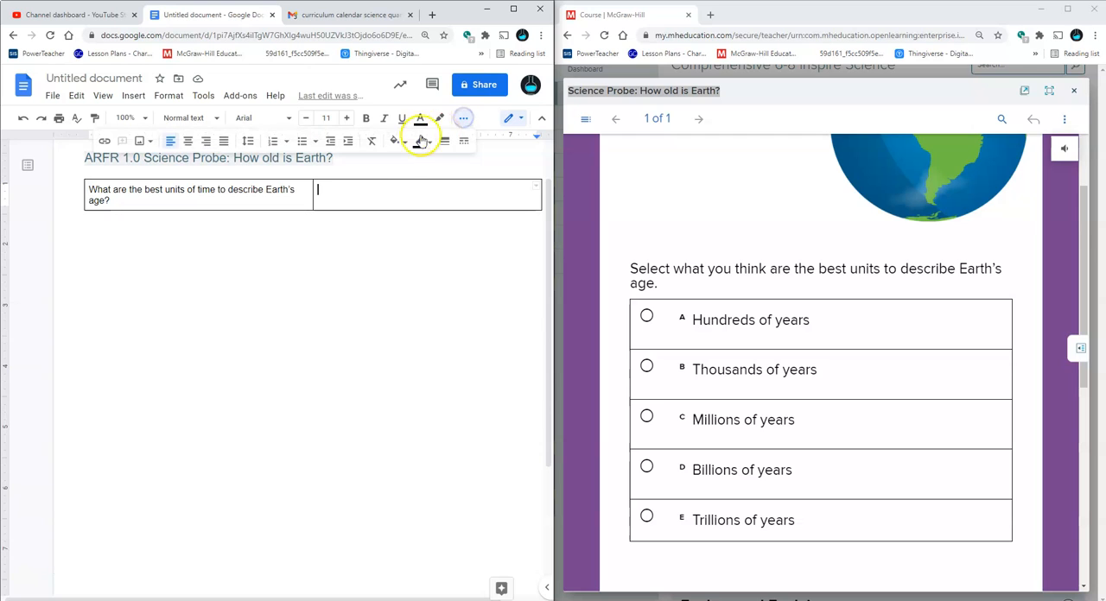
click(397, 141)
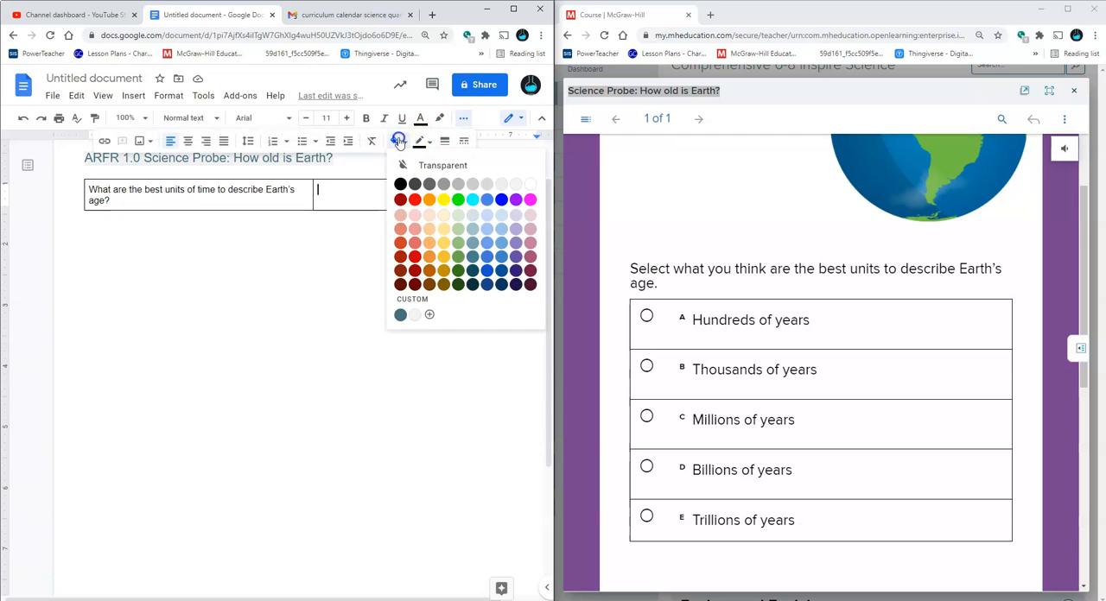
click(514, 214)
click(433, 223)
click(402, 195)
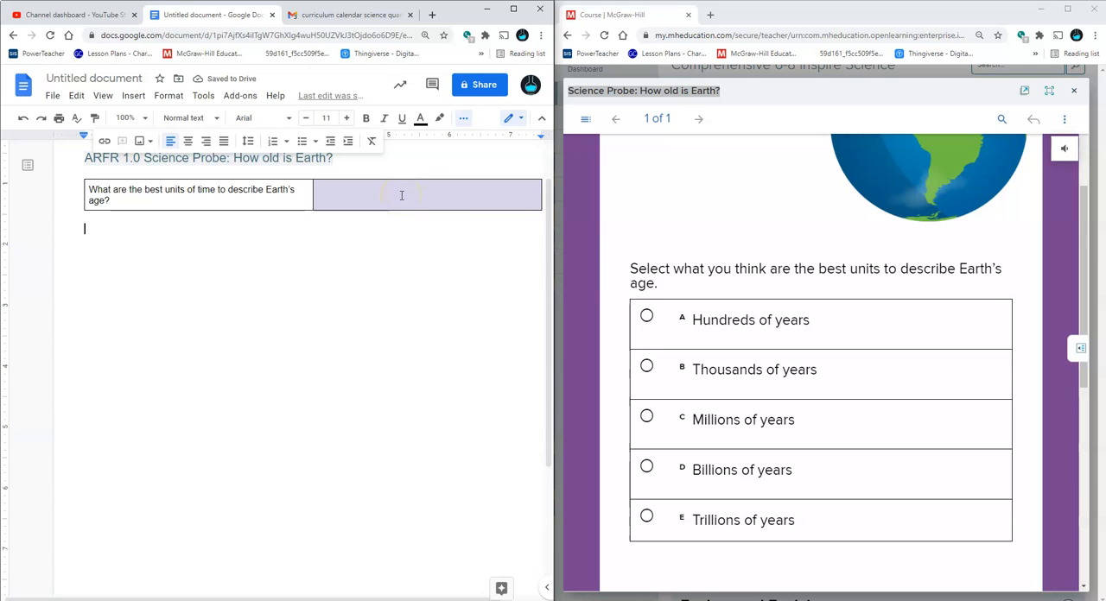
Review the Science Probe's answer choices and its prompt to explain the choice of time units
scroll(613, 247, up, 2)
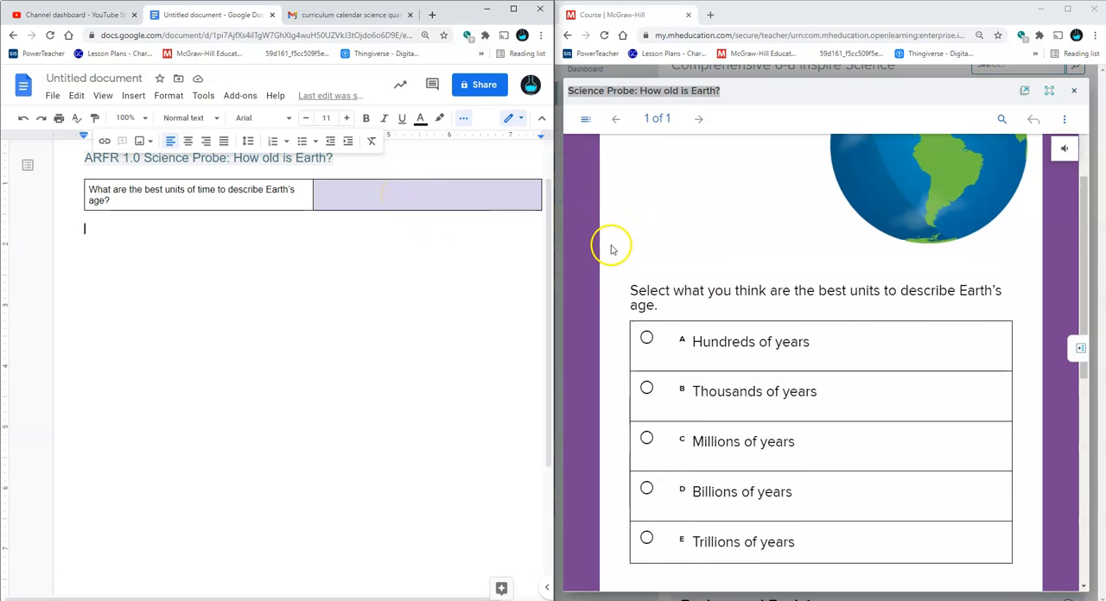
scroll(613, 248, down, 3)
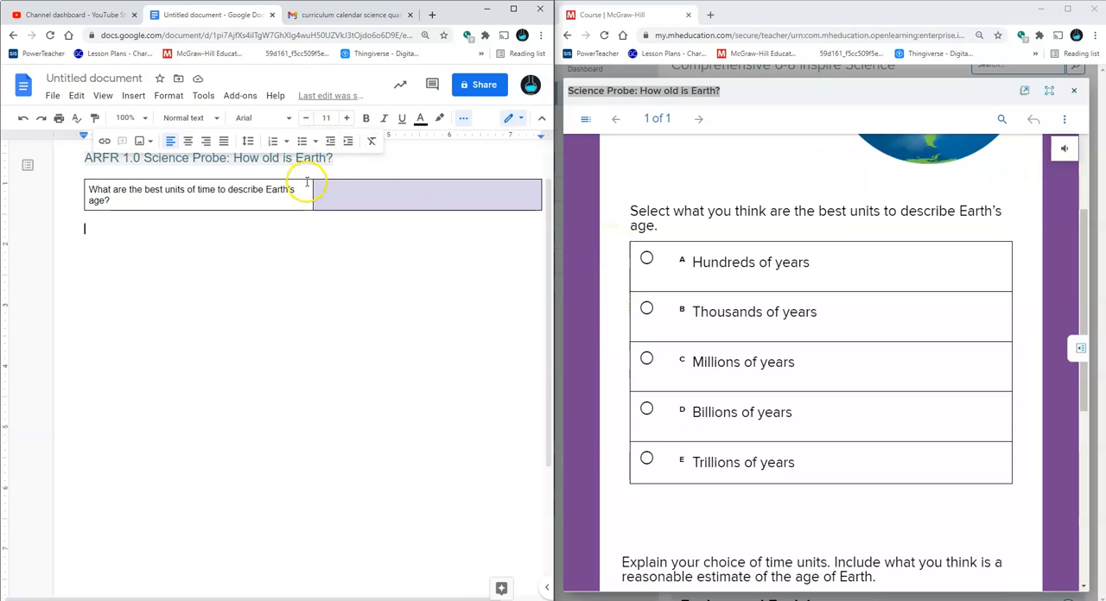
scroll(750, 486, down, 2)
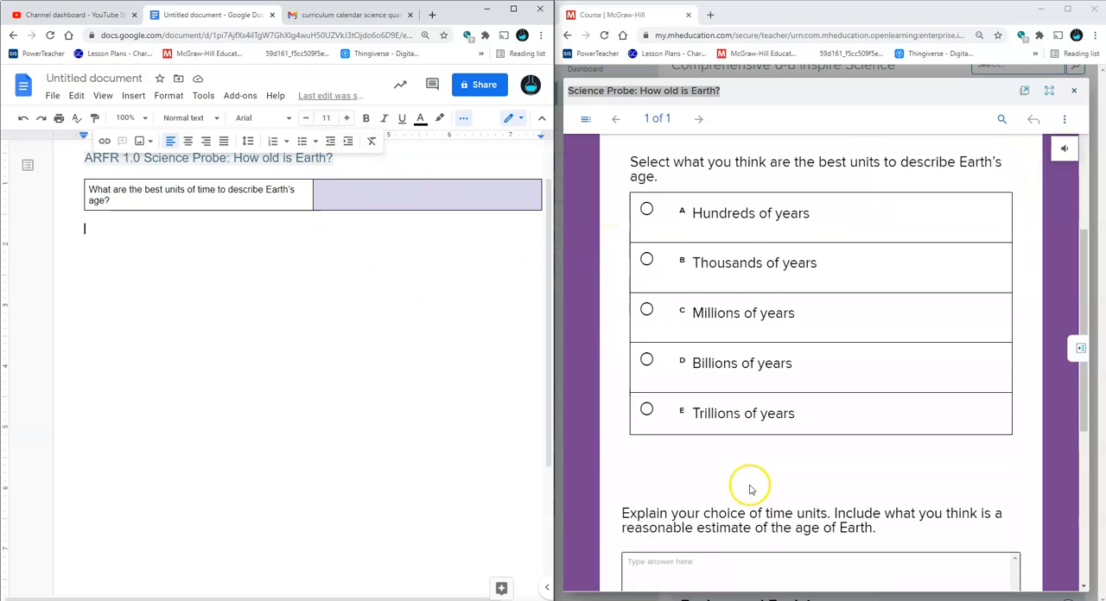
click(219, 240)
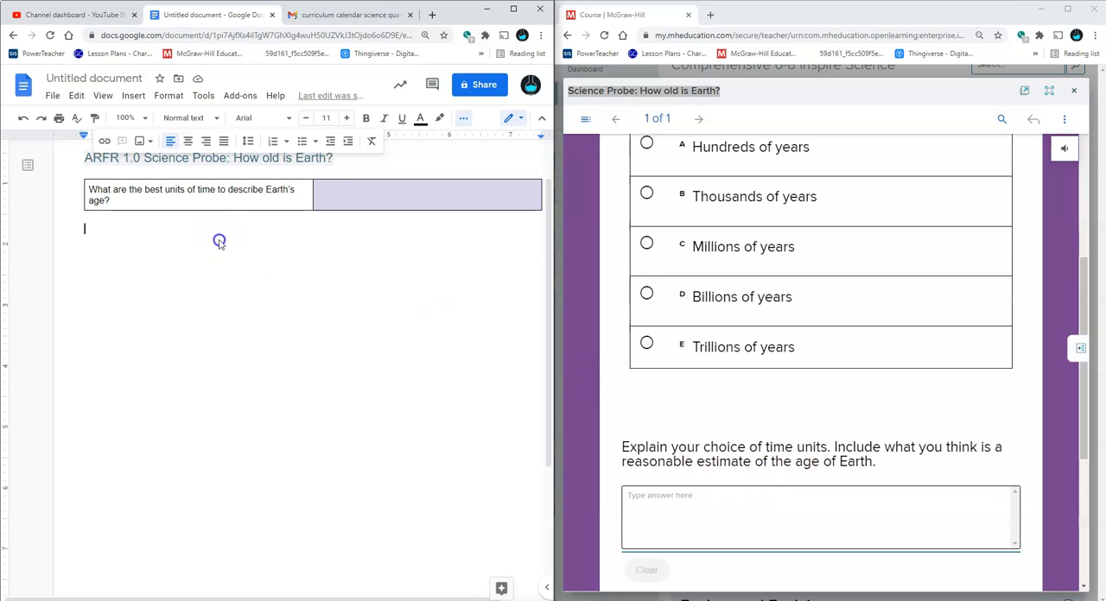
click(413, 280)
scroll(735, 387, up, 1)
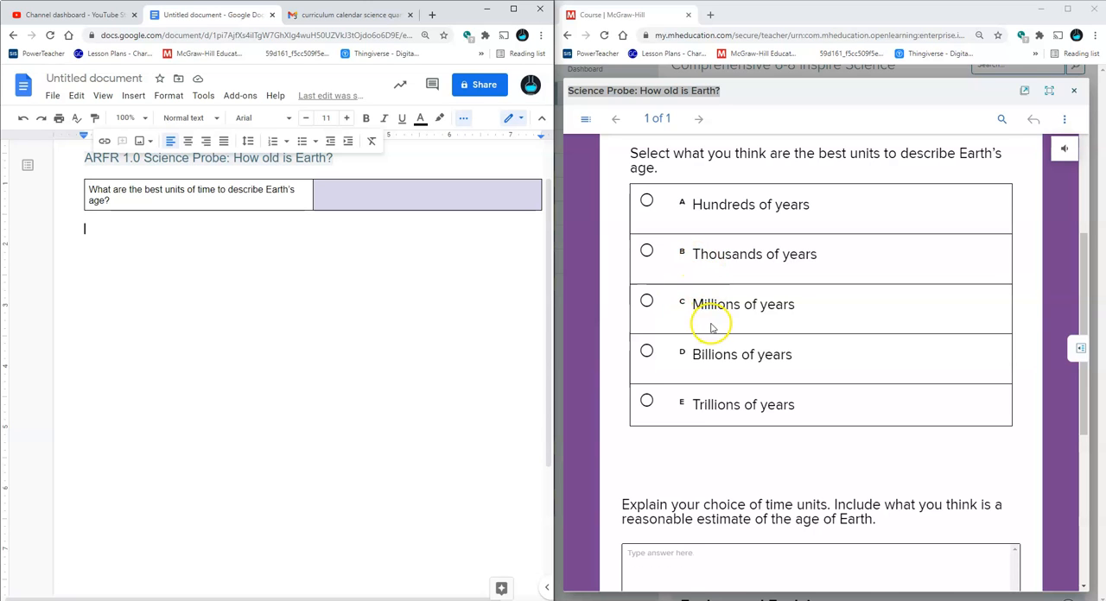
scroll(711, 323, up, 5)
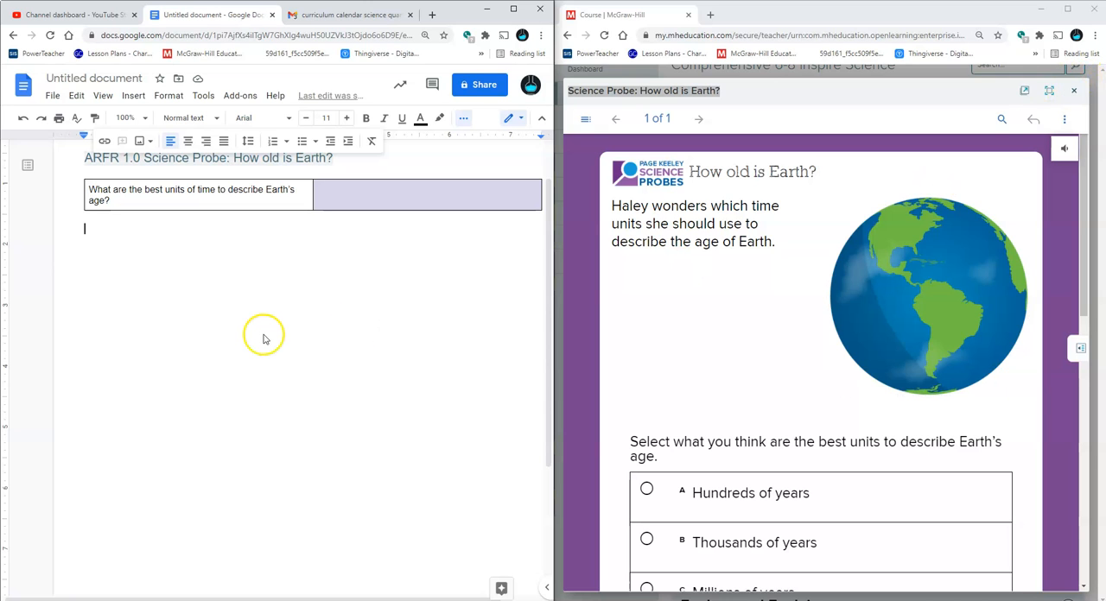
scroll(263, 339, up, 1)
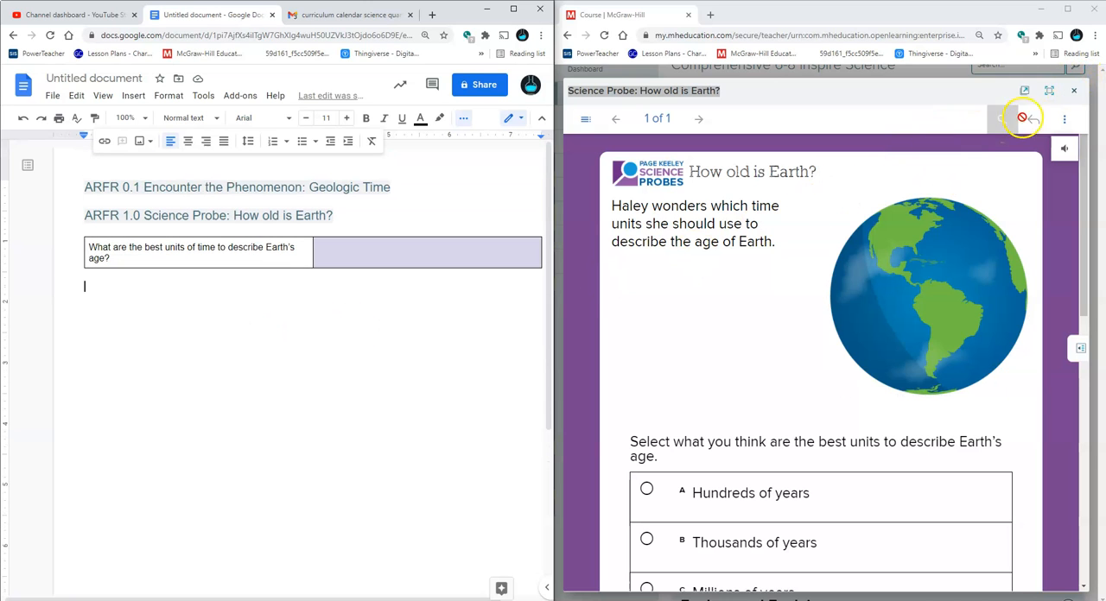
Close the Science Probe presentation, start assigning it, and prefix the assignment name with "ARFR 1.0"
click(1073, 90)
scroll(933, 285, down, 3)
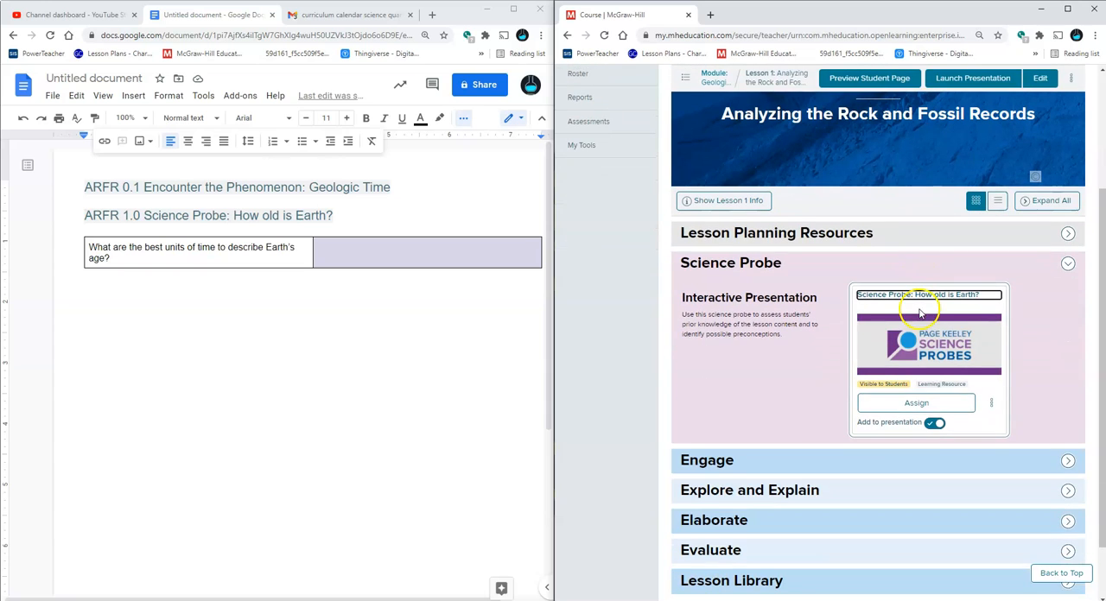
click(917, 402)
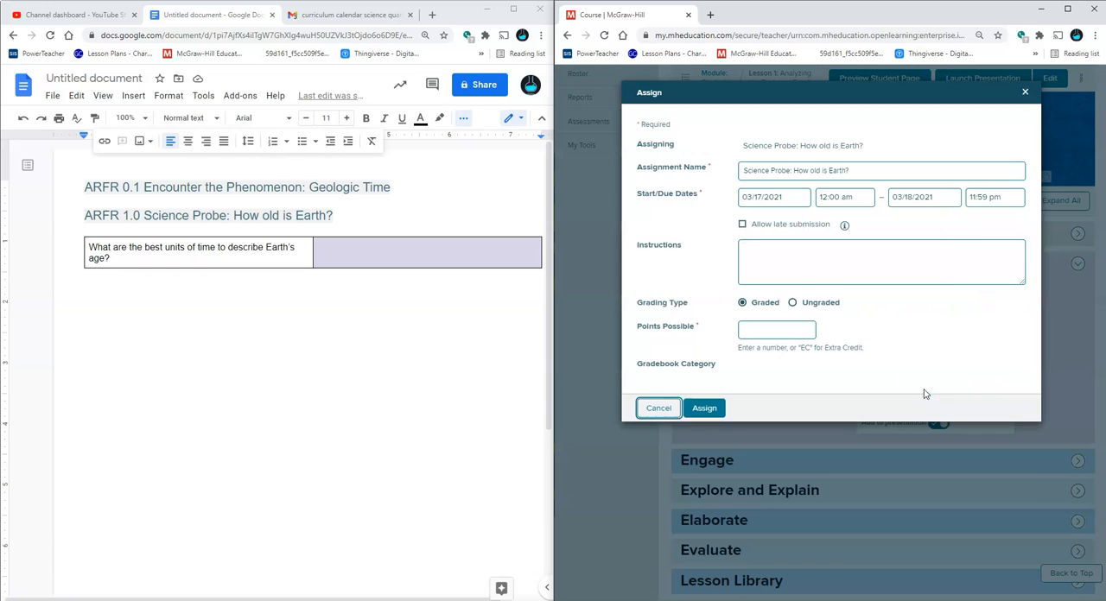
click(742, 172)
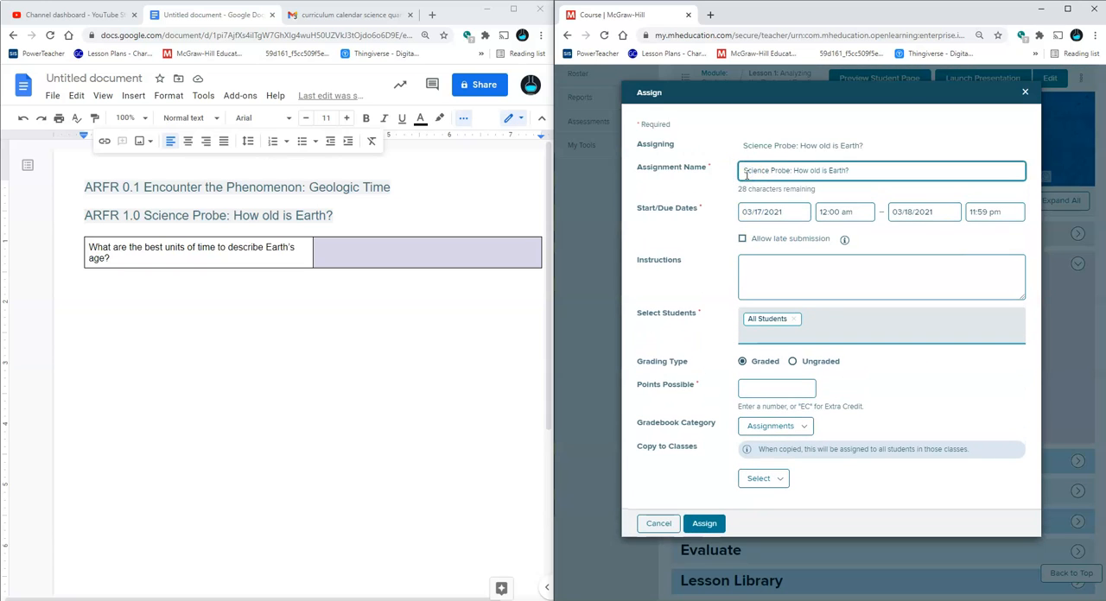
text(ARFR 1.0)
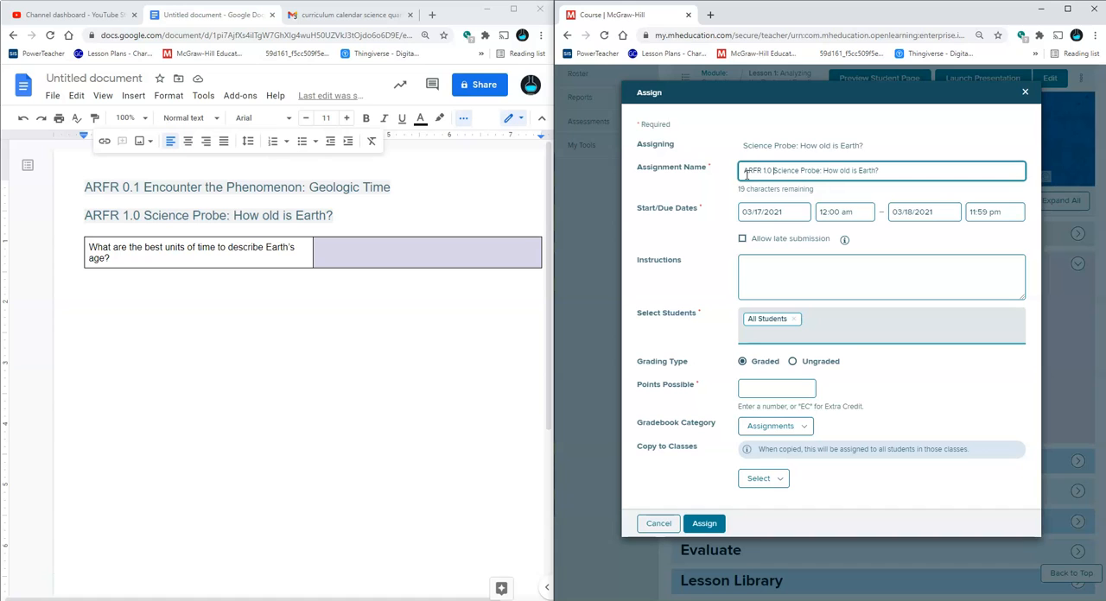
triple_click(807, 170)
click(235, 253)
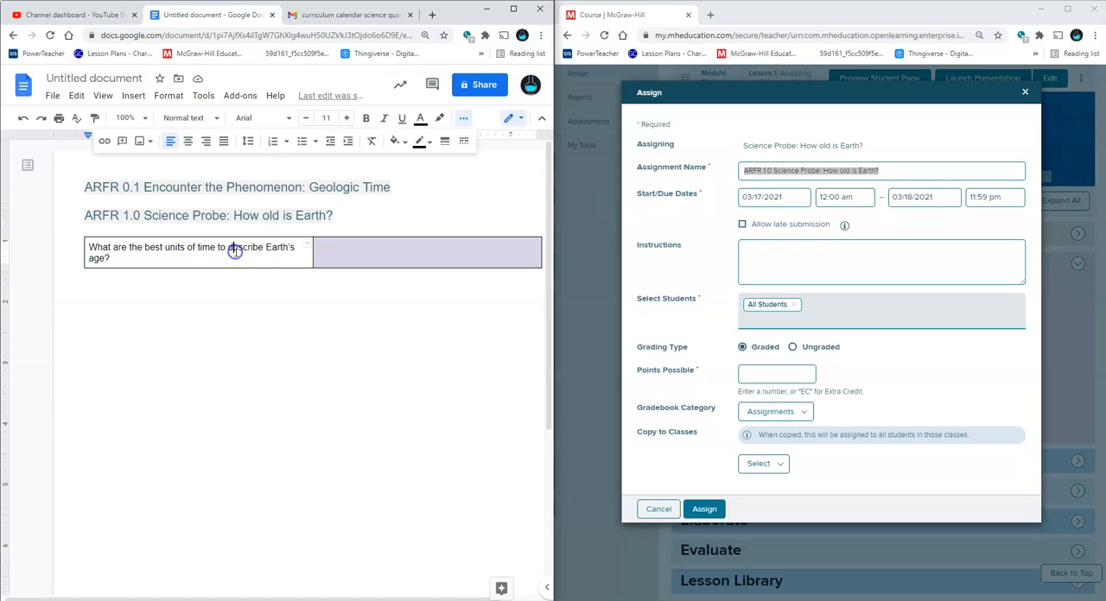
triple_click(235, 252)
right_click(235, 253)
click(216, 252)
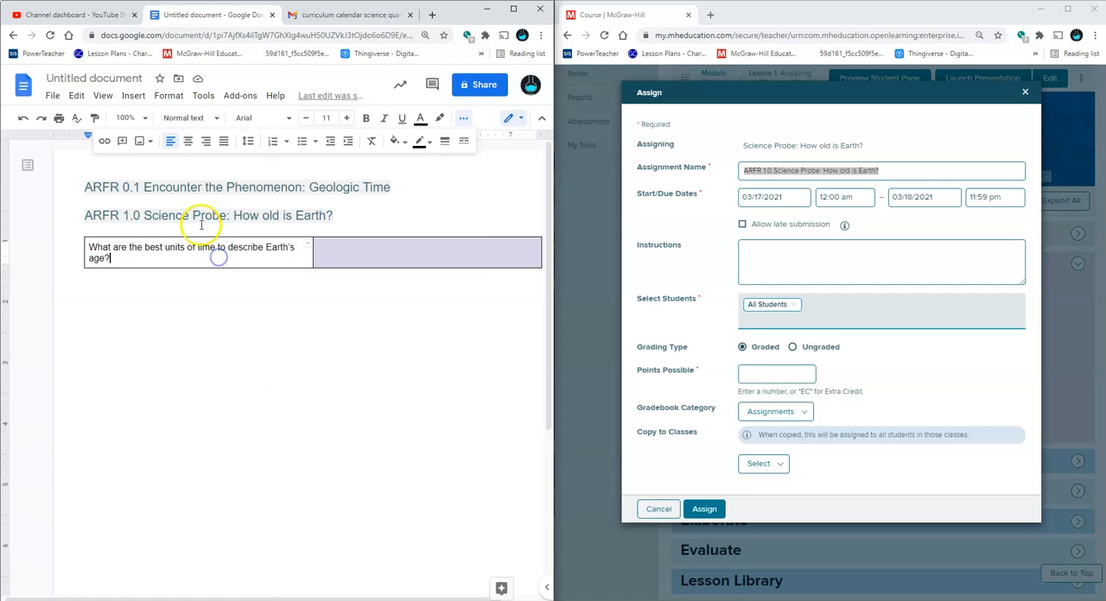
triple_click(200, 224)
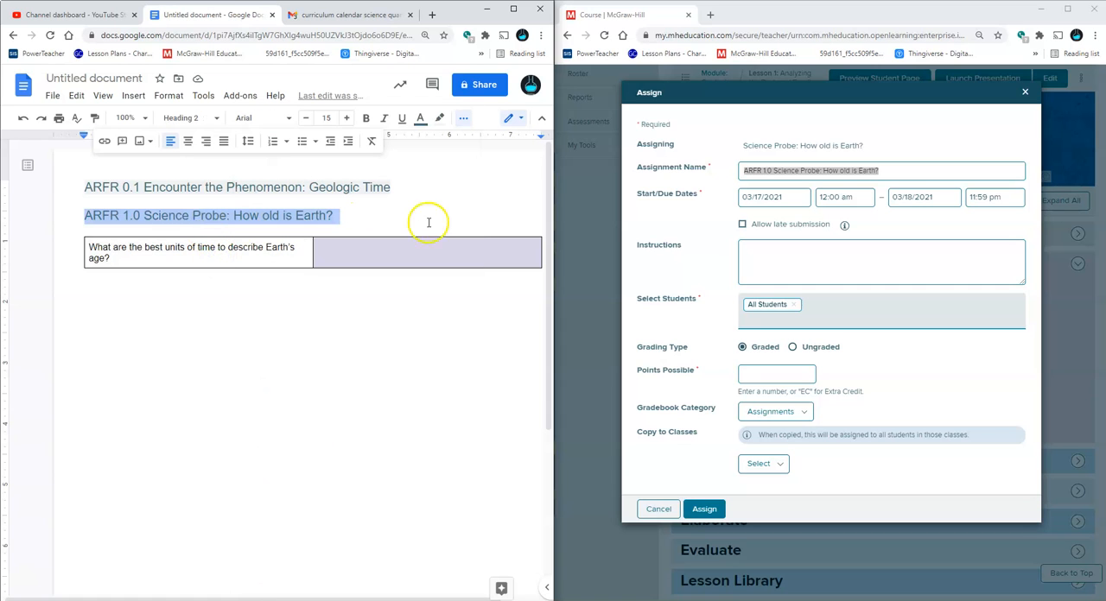
Set the Science Probe assignment's due date to 06/01/2021
click(903, 197)
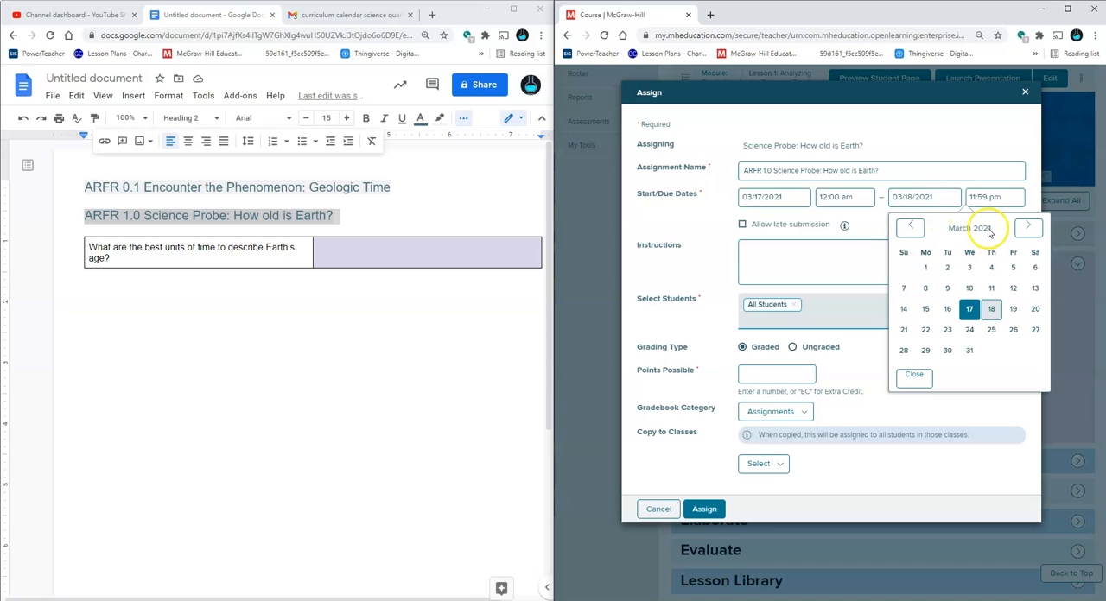
click(1029, 227)
click(1028, 227)
click(1029, 227)
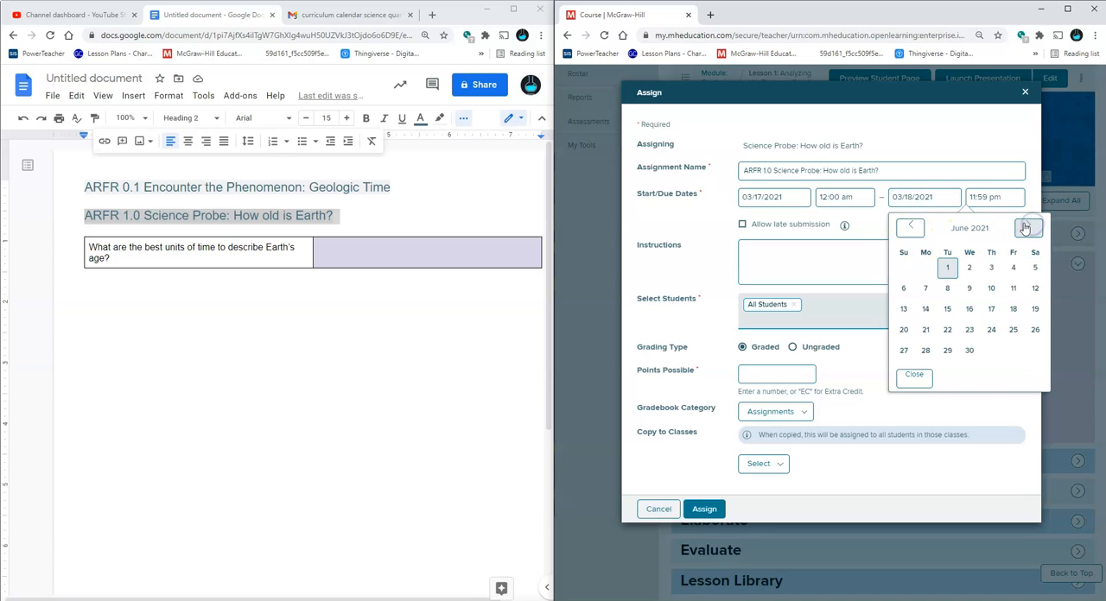
click(916, 228)
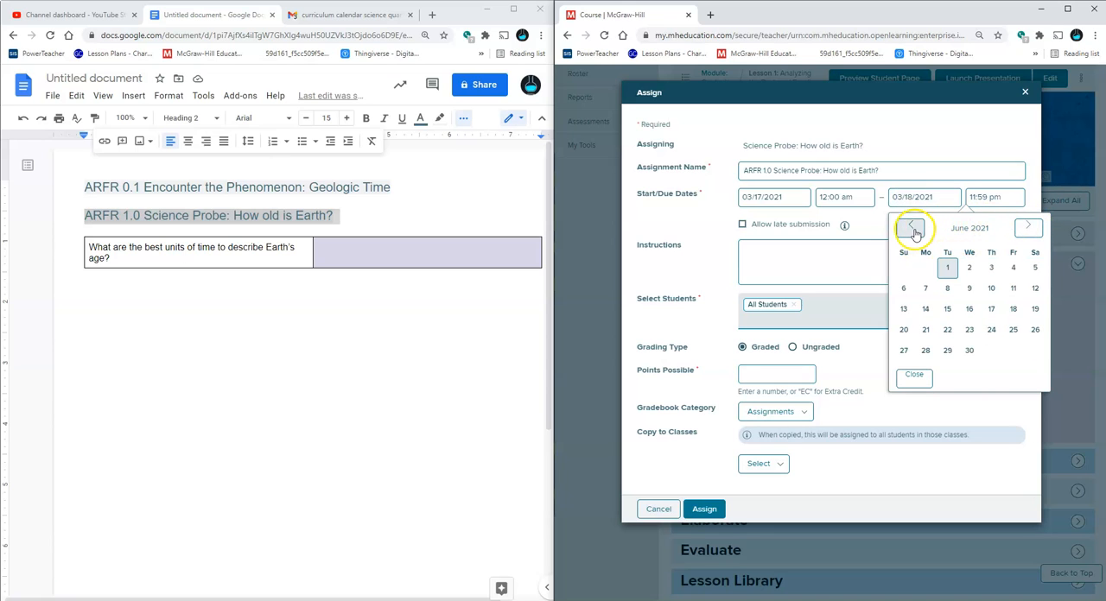
click(913, 229)
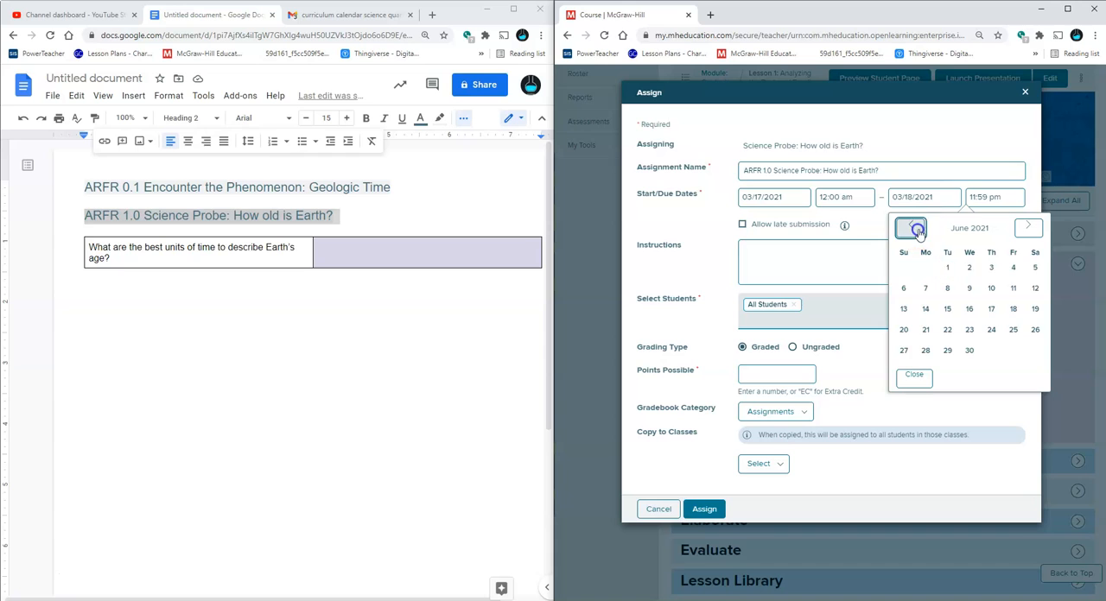
click(1022, 229)
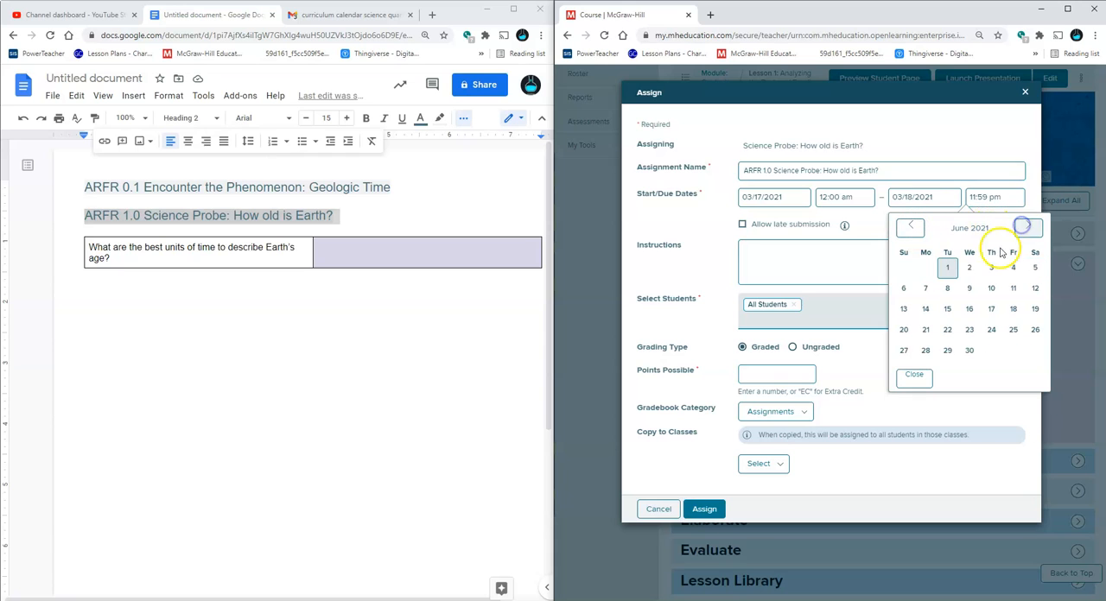
click(948, 268)
Set the due date to 05/25/2021 and assign the Science Probe to all students as ungraded
click(926, 197)
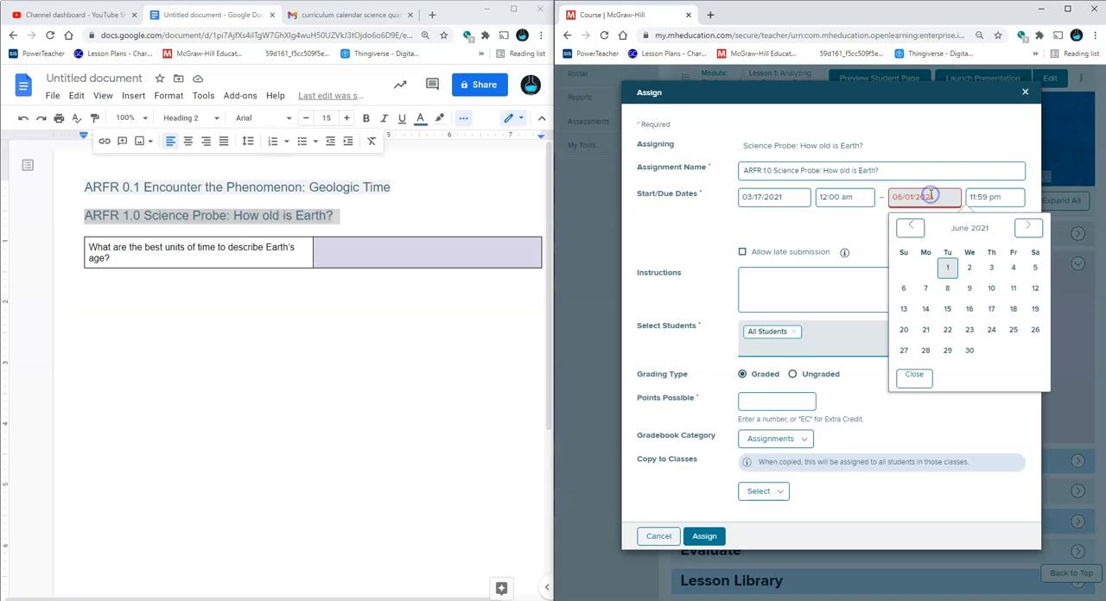
click(910, 227)
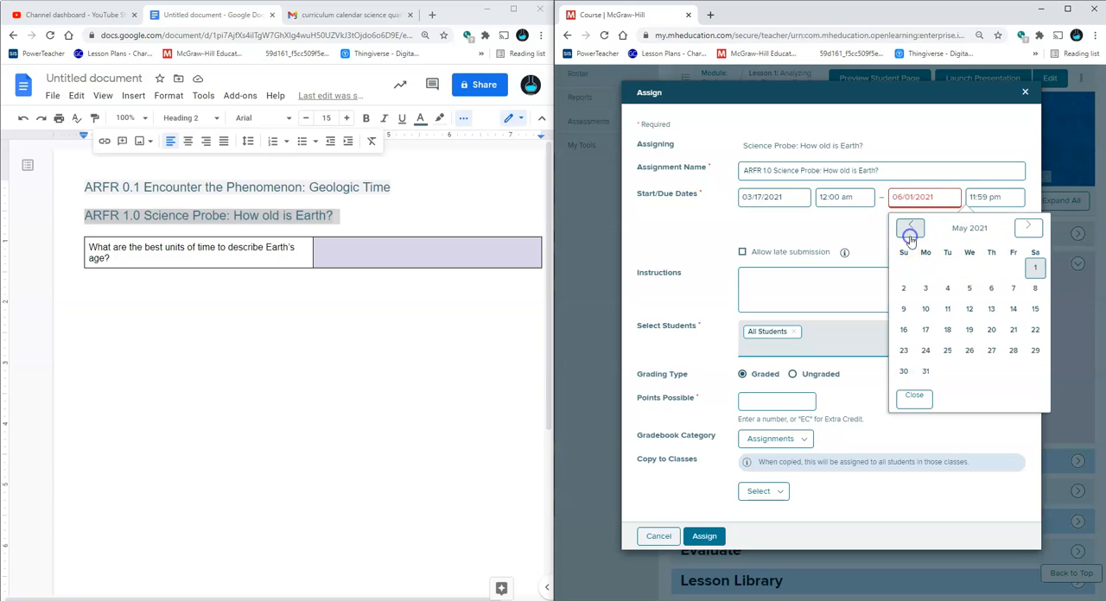
click(949, 350)
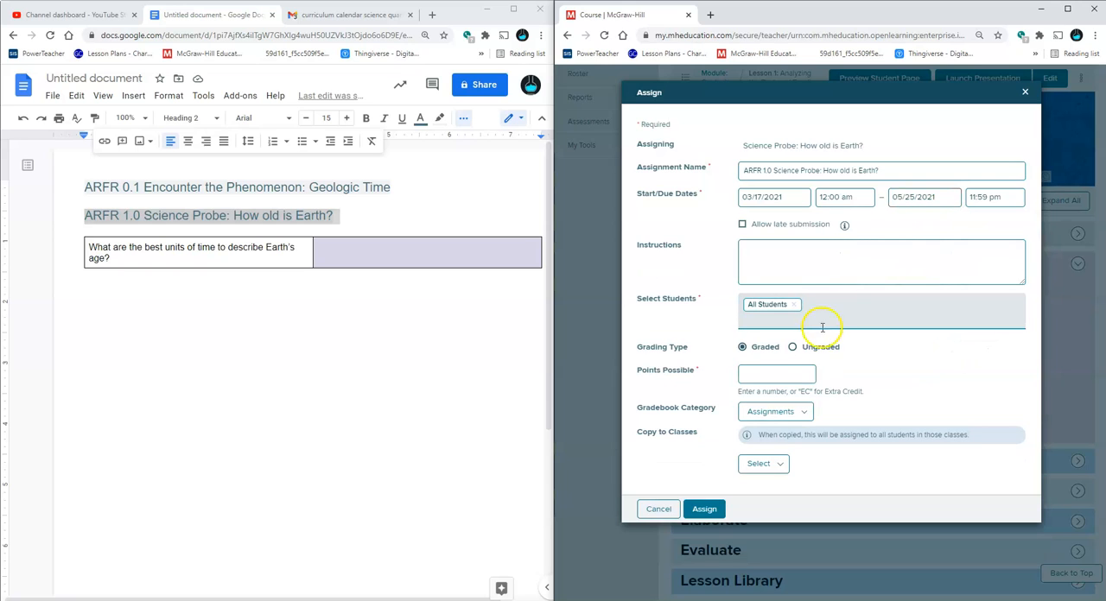
click(792, 347)
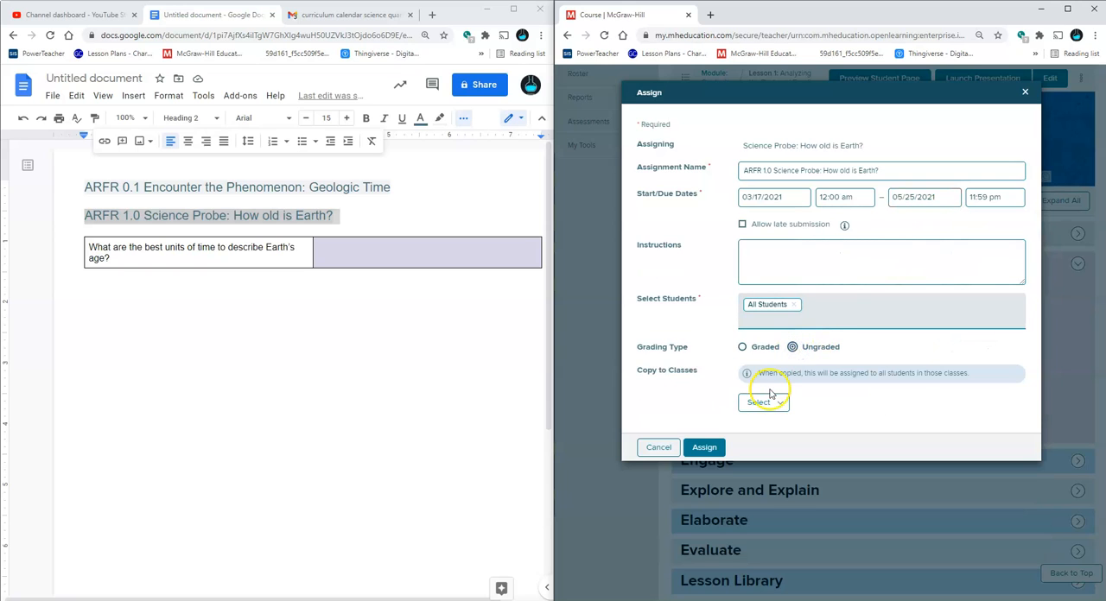
click(704, 446)
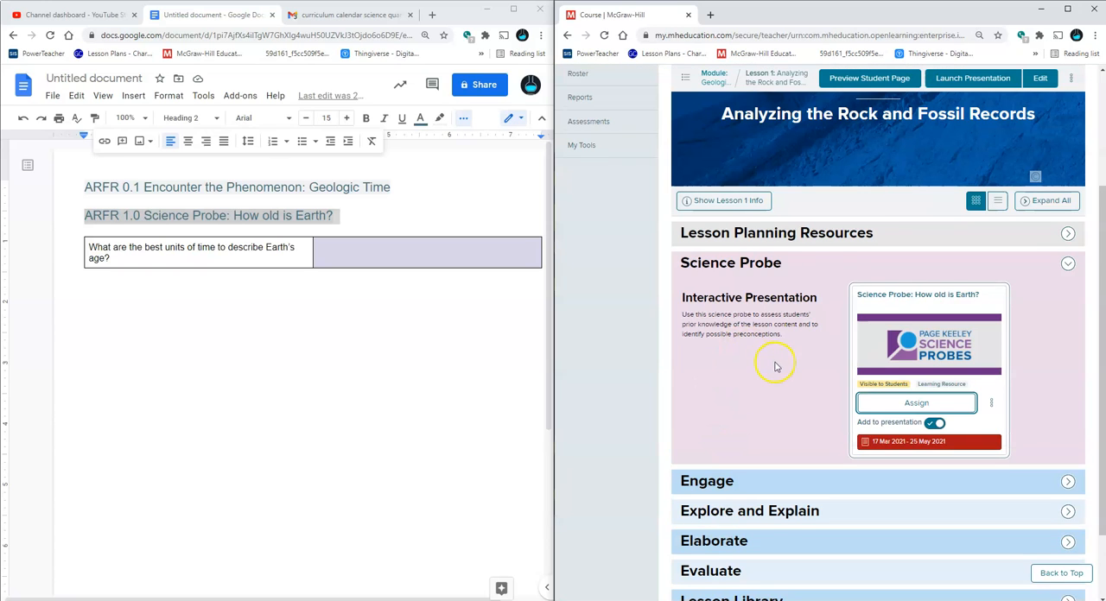
Open the Engage section's interactive presentation "Encounter the Phenomenon: Analyzing the Rock and Fossil Records"
scroll(773, 372, down, 1)
click(755, 389)
scroll(778, 398, down, 1)
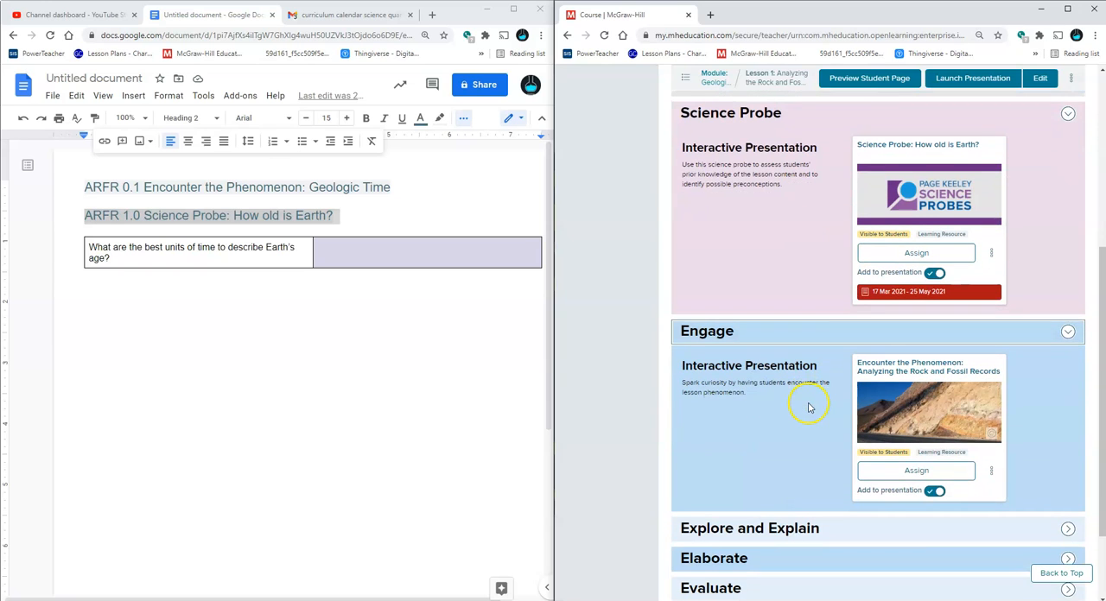
click(937, 412)
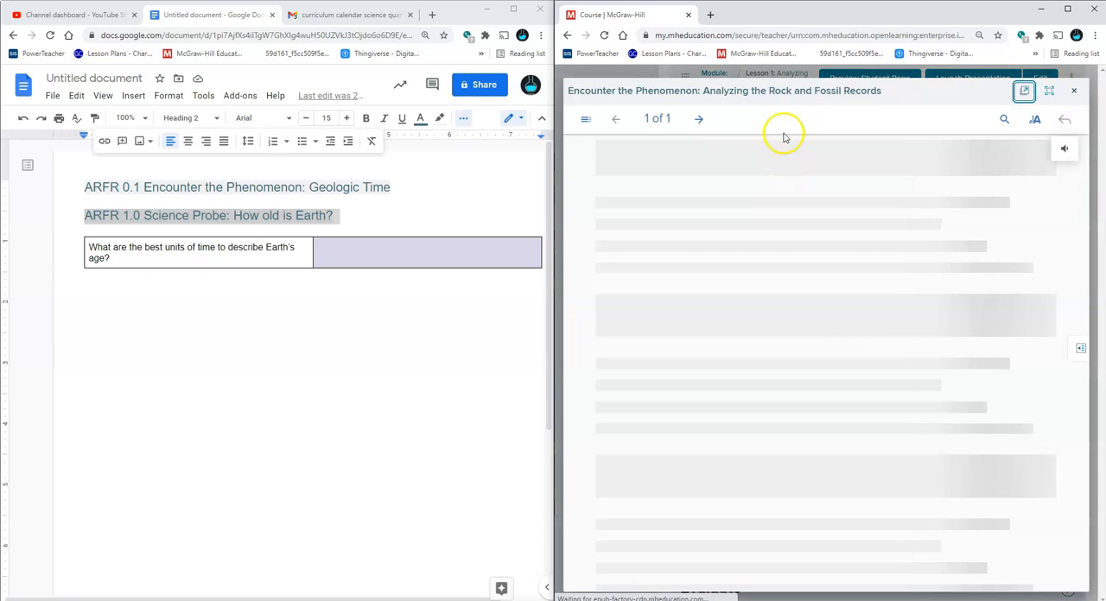
Copy the presentation title "Encounter the Phenomenon: Analyzing the Rock and Fossil Records" into the document below the table
triple_click(785, 92)
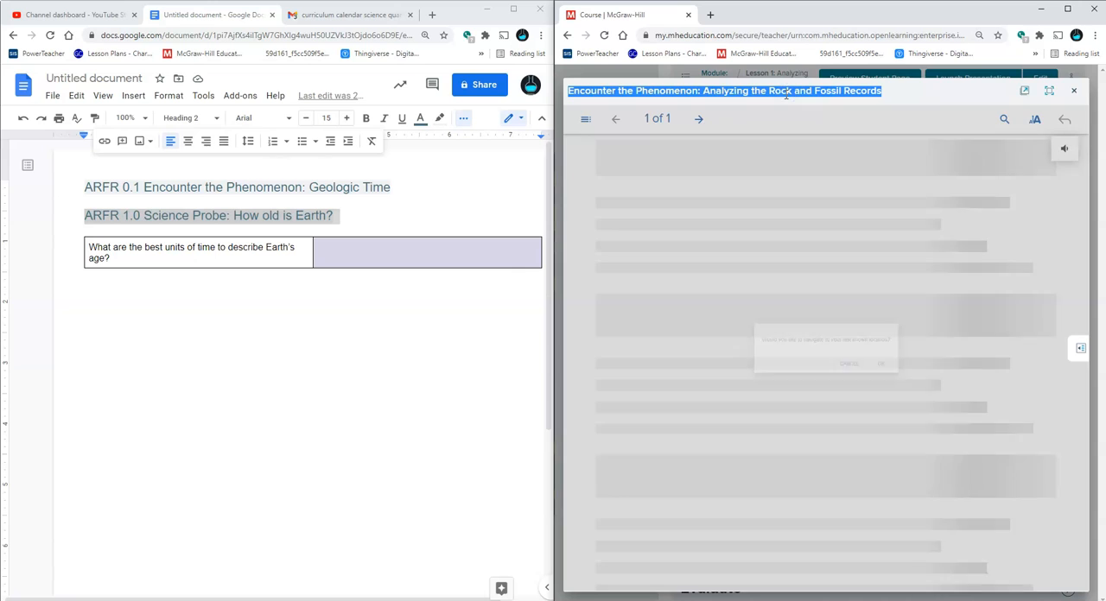
click(203, 317)
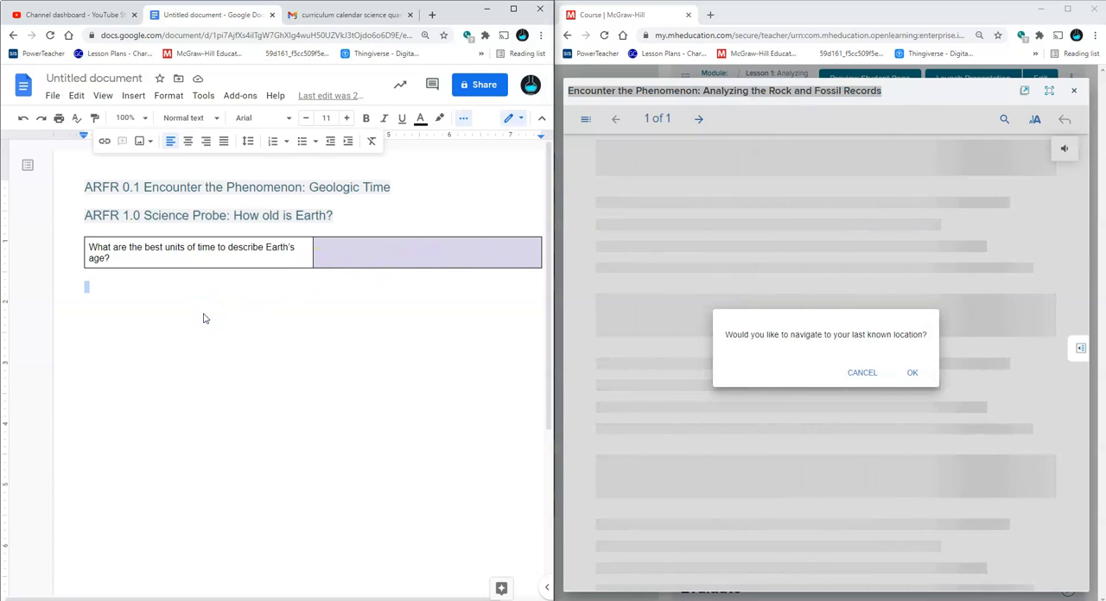
key(ctrl+v)
Decline returning to the last known location and open the presentation's table of contents
click(855, 370)
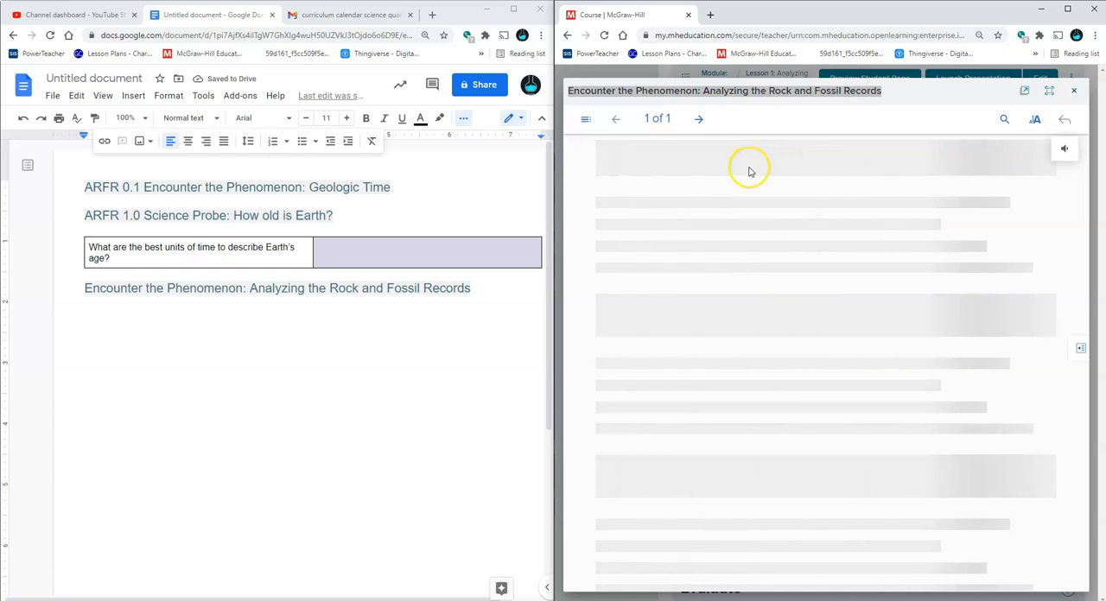
click(592, 118)
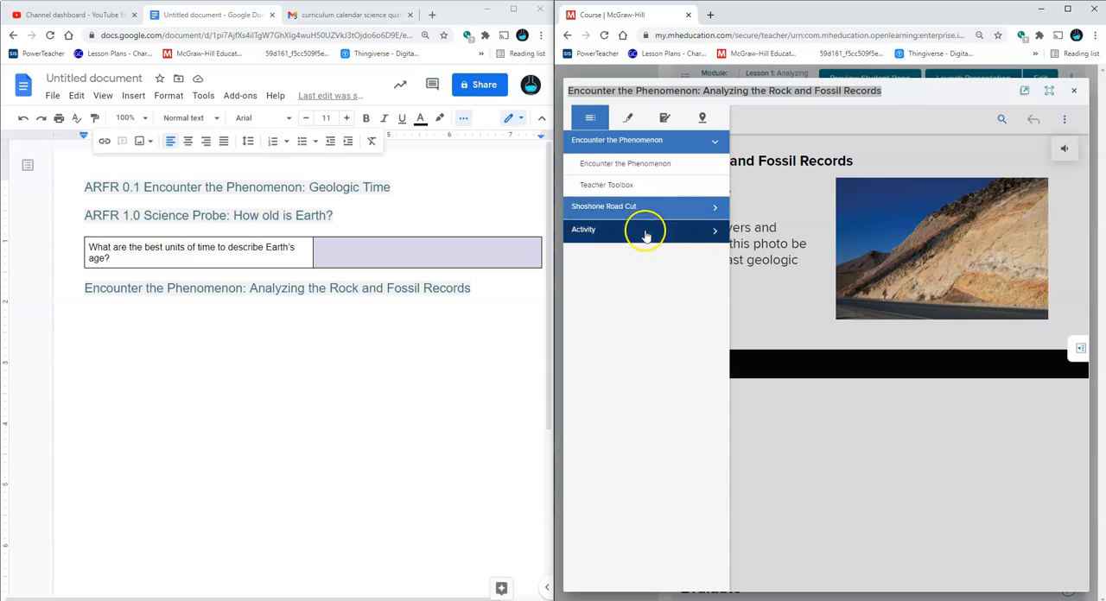
Close the table of contents, expand the first slide's Teacher Note and read it through to the Foldables section
click(789, 116)
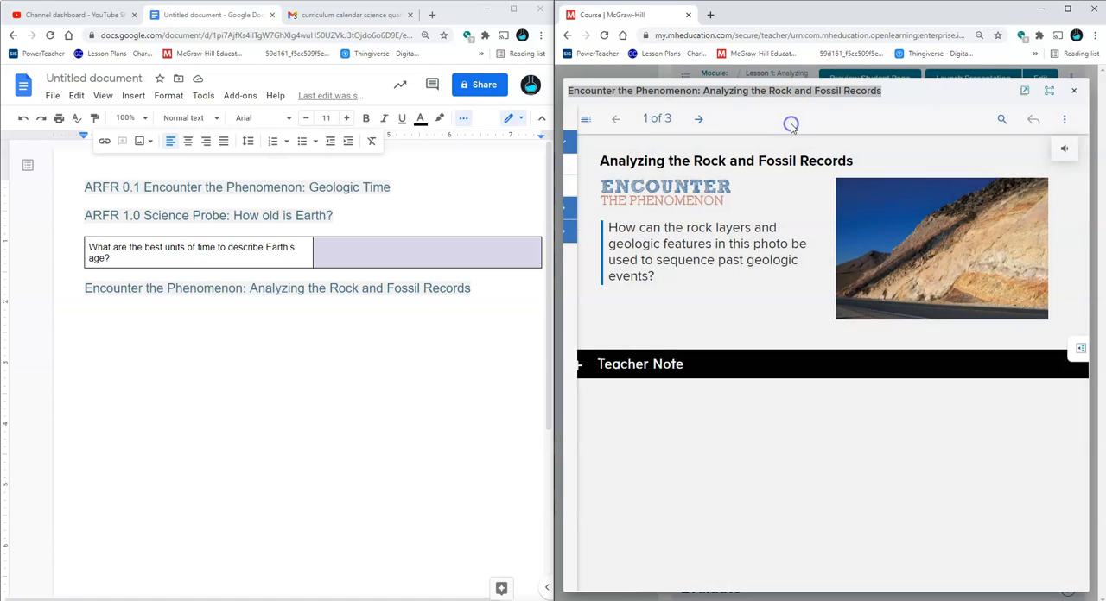
click(670, 366)
click(678, 367)
click(678, 367)
scroll(681, 369, down, 1)
scroll(681, 369, down, 2)
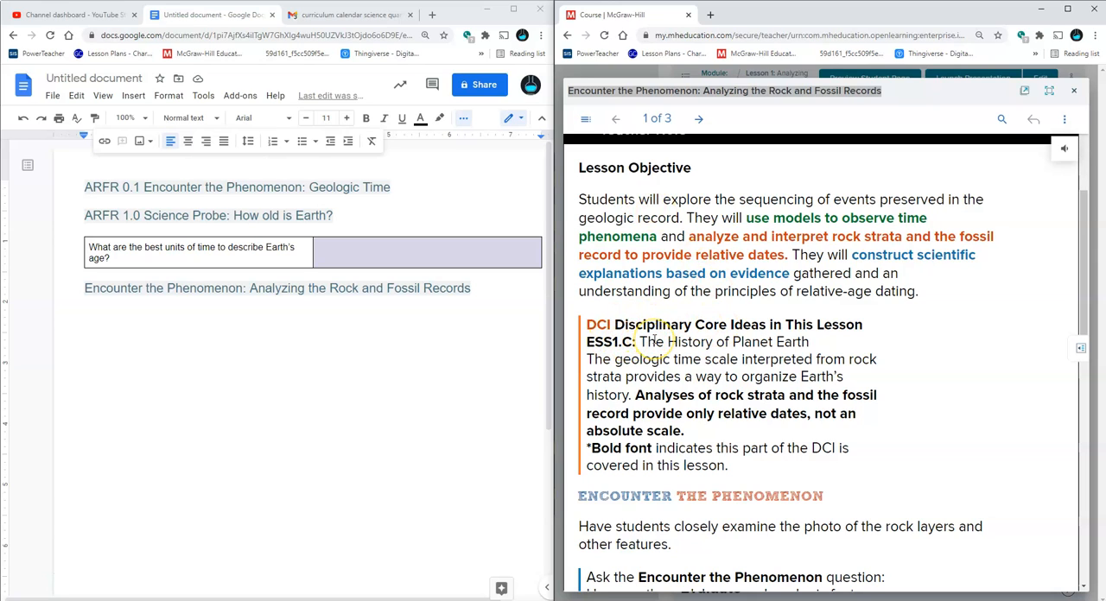
scroll(654, 340, down, 4)
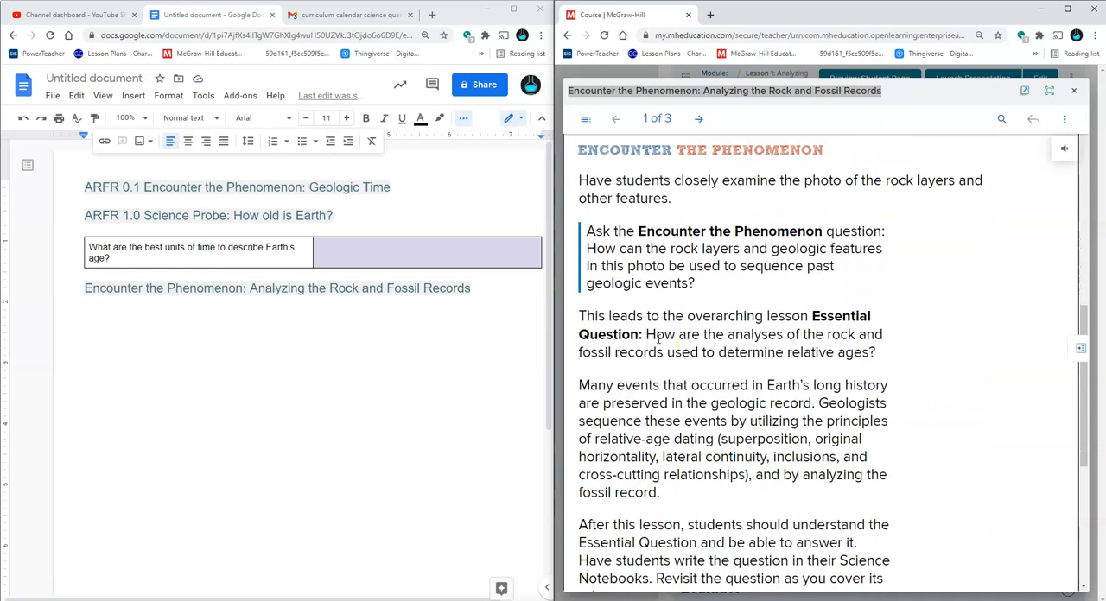
scroll(683, 380, down, 3)
scroll(685, 380, down, 1)
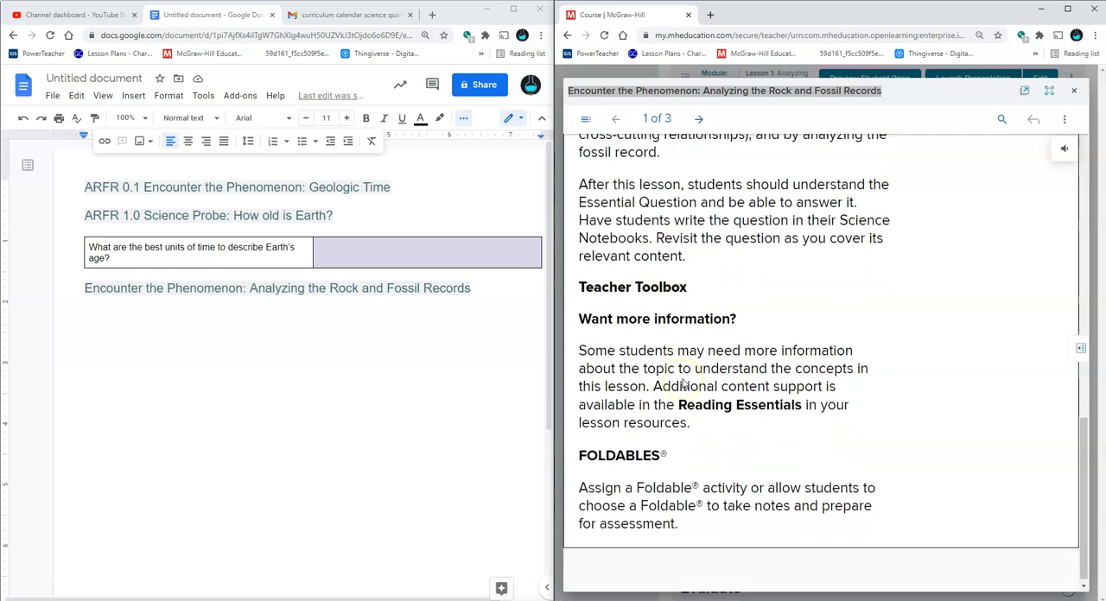
Review the lesson objective, core ideas and Essential Question in the first slide's Teacher Note, and collapse the note
scroll(686, 380, up, 1)
scroll(688, 382, up, 3)
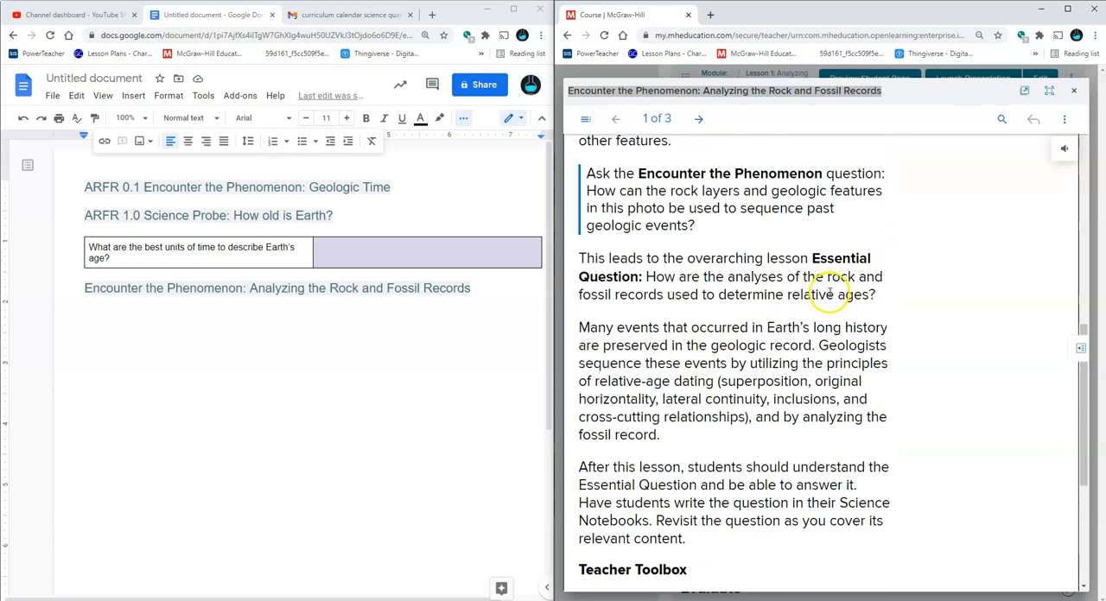
scroll(847, 357, up, 4)
scroll(851, 359, up, 3)
scroll(851, 361, down, 3)
scroll(851, 363, up, 1)
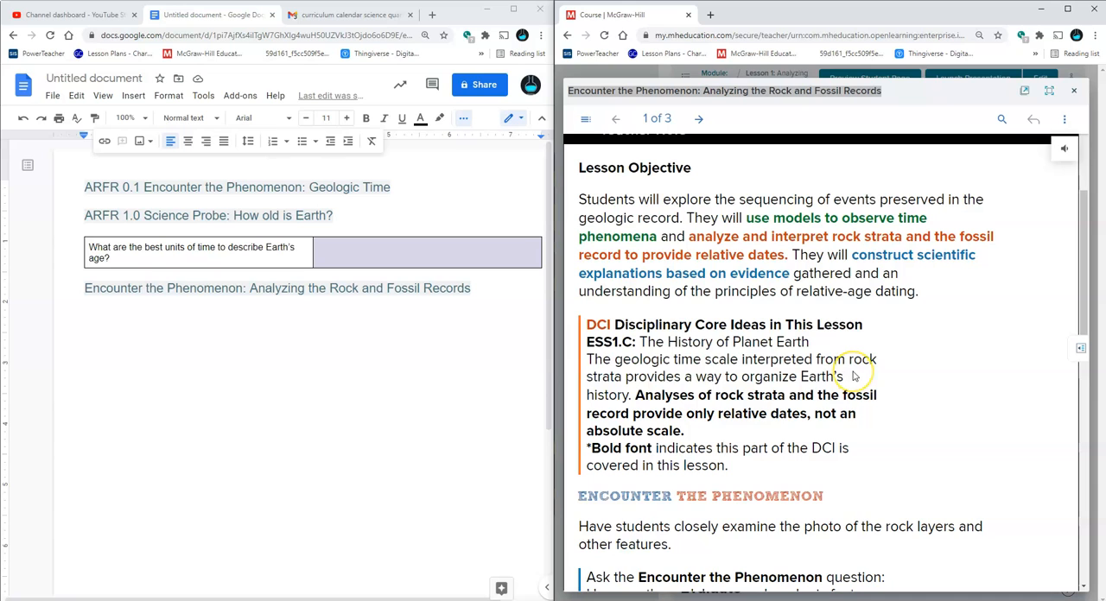
scroll(852, 376, down, 1)
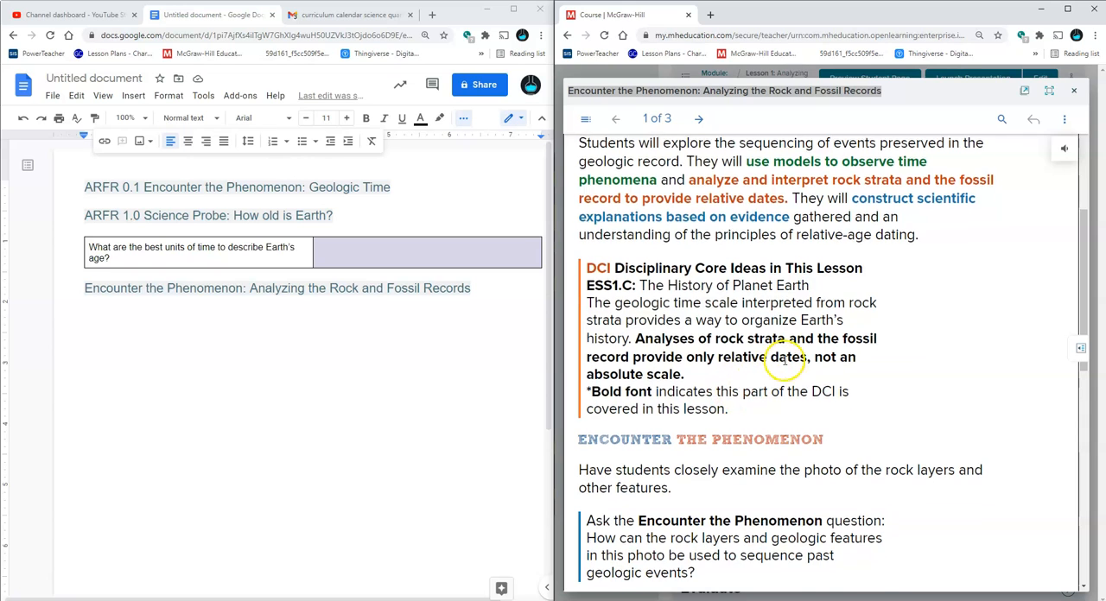
scroll(785, 363, up, 1)
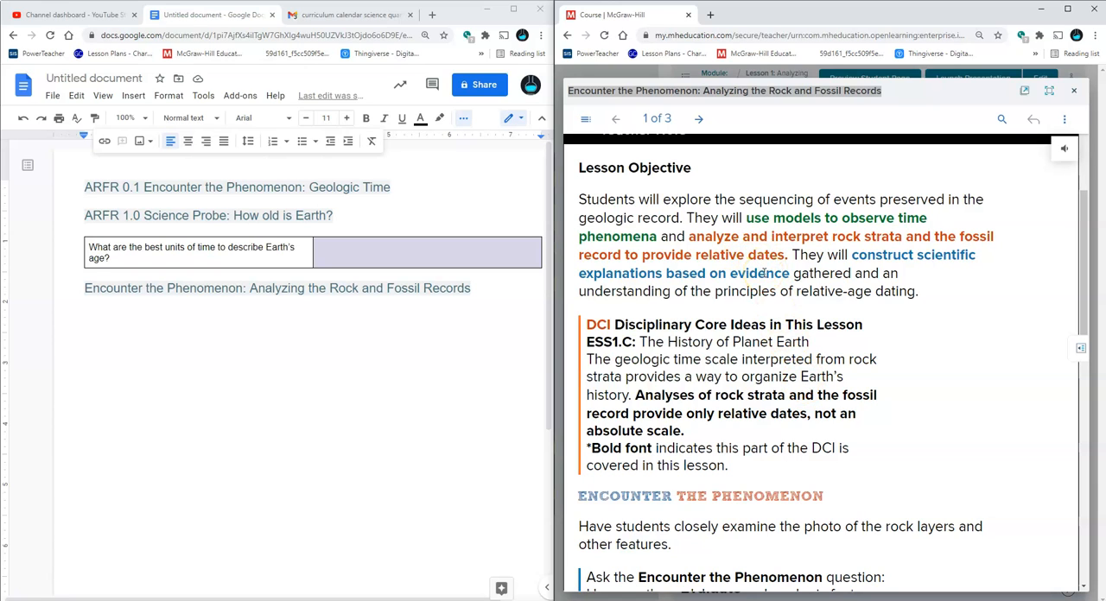
scroll(763, 273, down, 2)
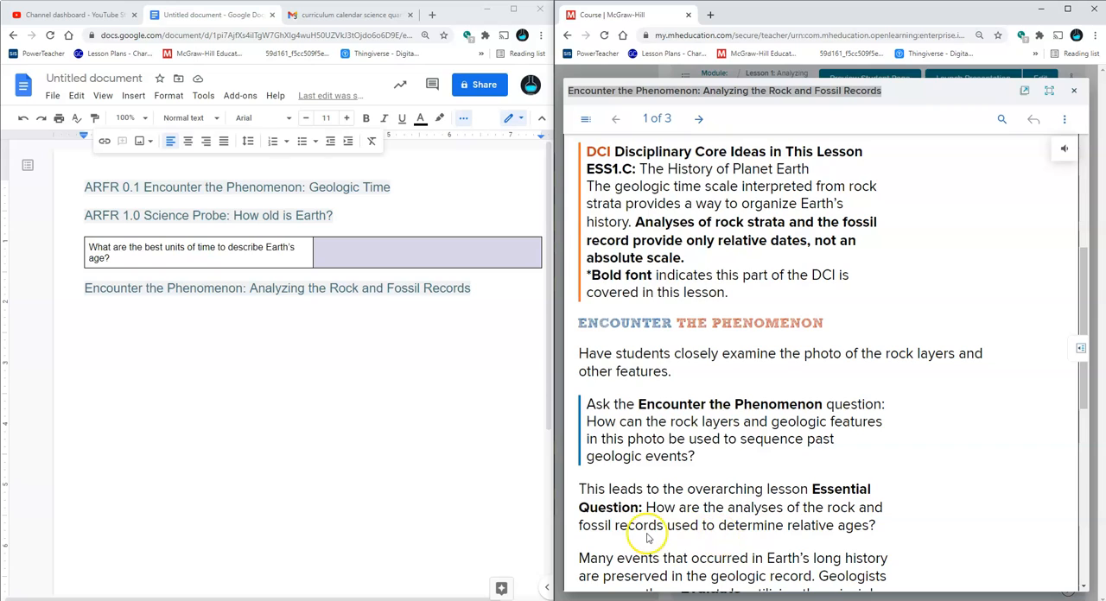
scroll(793, 509, down, 3)
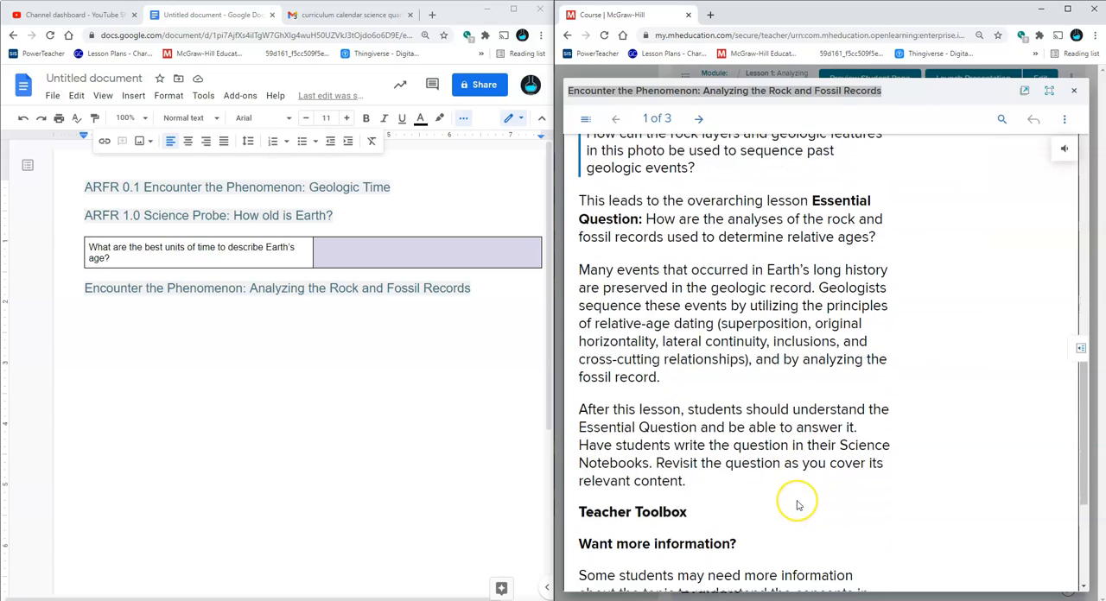
scroll(796, 501, down, 2)
scroll(799, 501, up, 5)
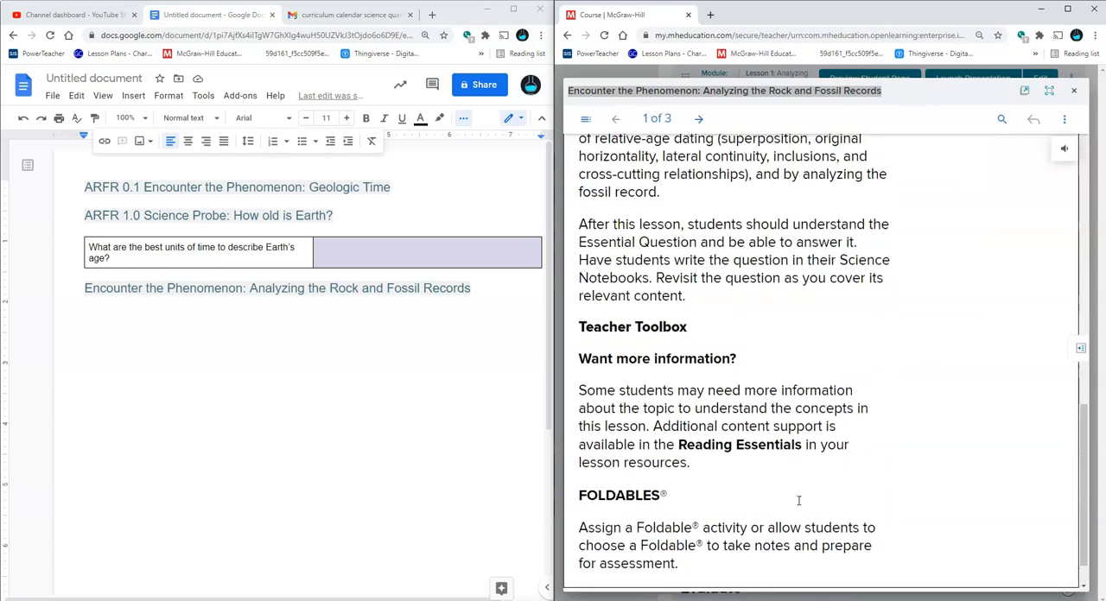
scroll(804, 499, up, 5)
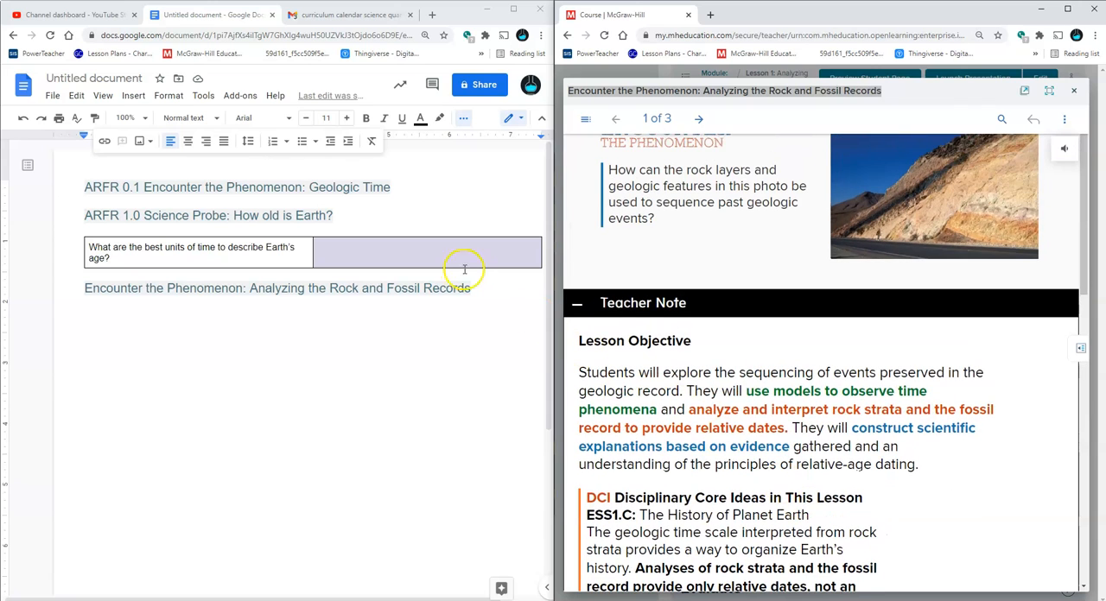
click(575, 305)
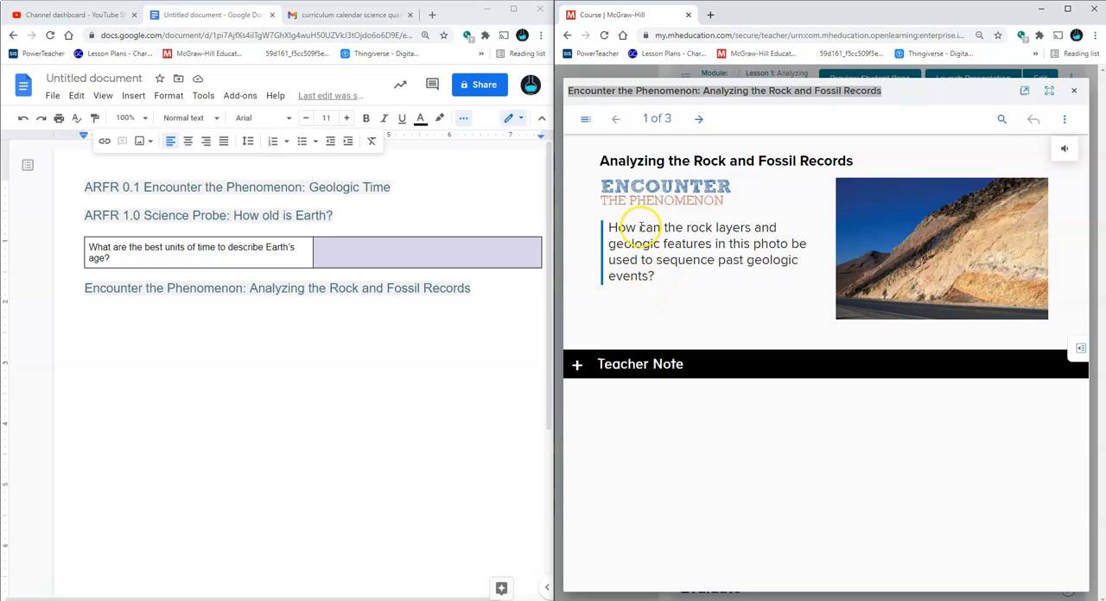
Snip the Shoshone Road Cut photo from slide 2 and paste it under the document's last heading, with a blank line above it
click(696, 121)
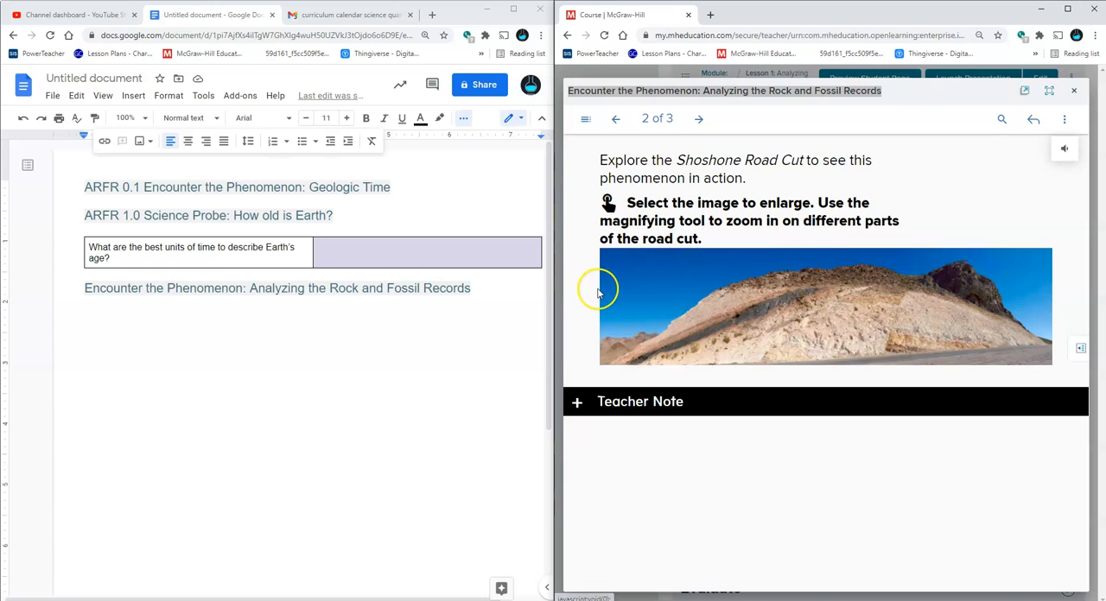
key(super+shift+s)
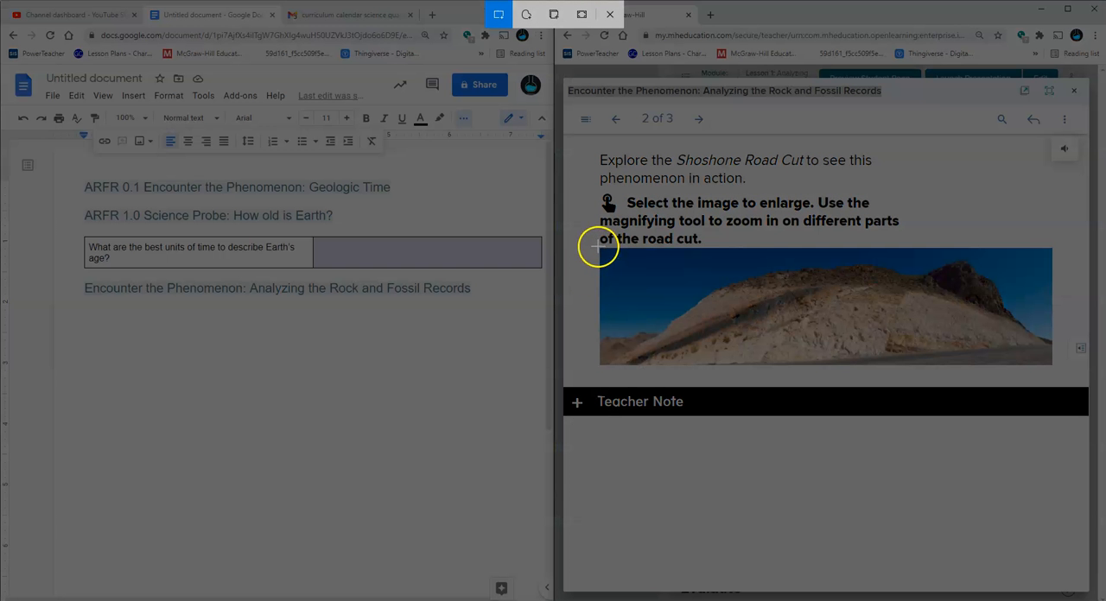
mouse_move(600, 248)
mouse_down()
mouse_move(793, 306)
mouse_move(933, 368)
mouse_move(1050, 363)
mouse_up()
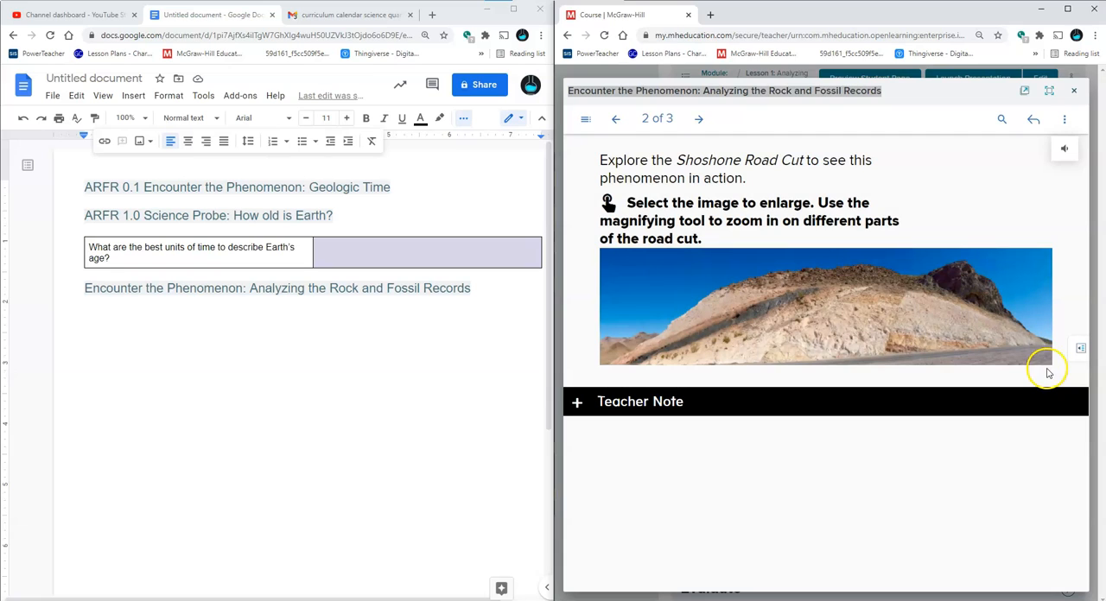
click(403, 347)
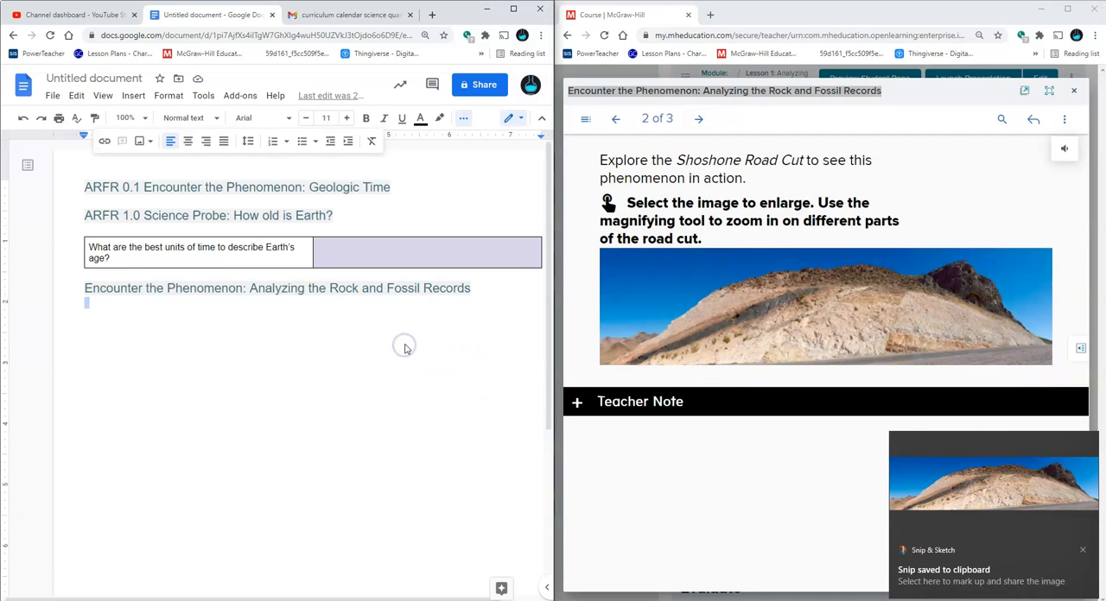
key(ctrl+v)
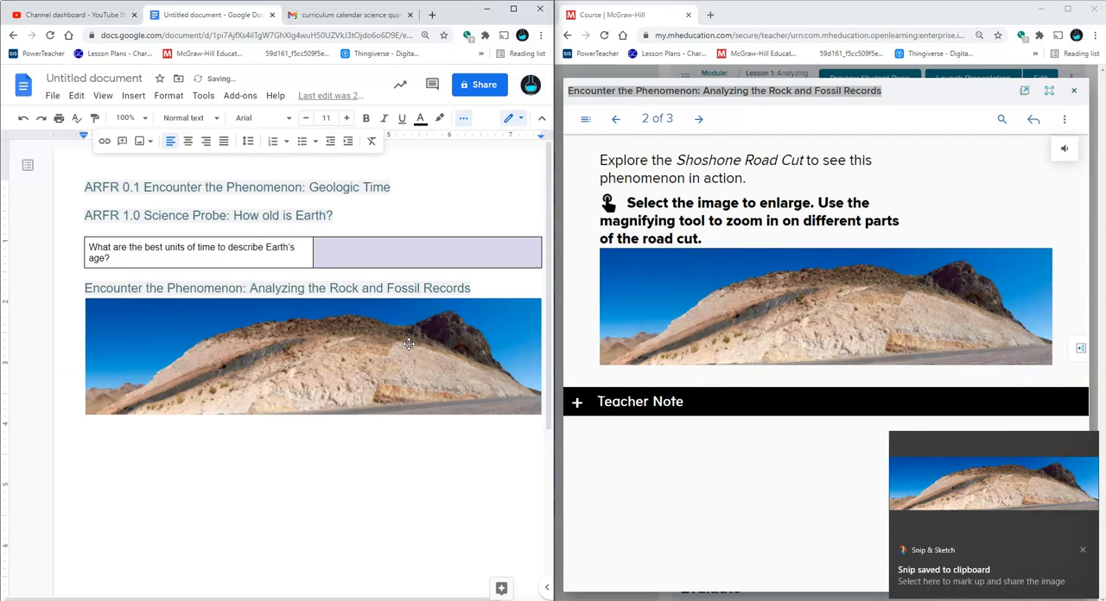
click(488, 290)
key(Return)
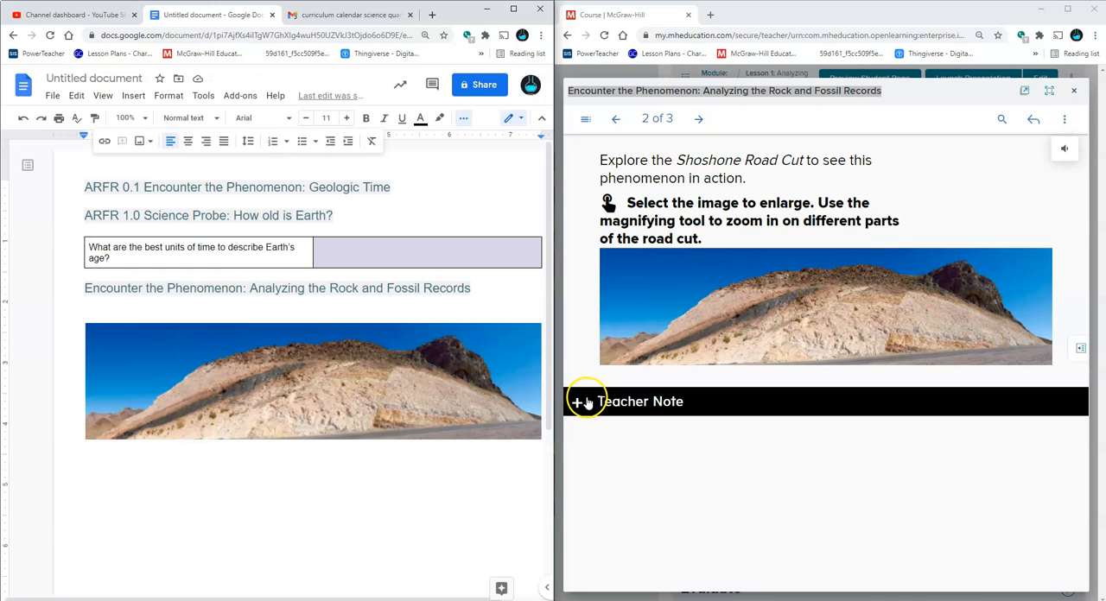
View the Shoshone Road Cut photo enlarged to 120% in the image navigator, and return to the blank line above the pasted photo
click(654, 309)
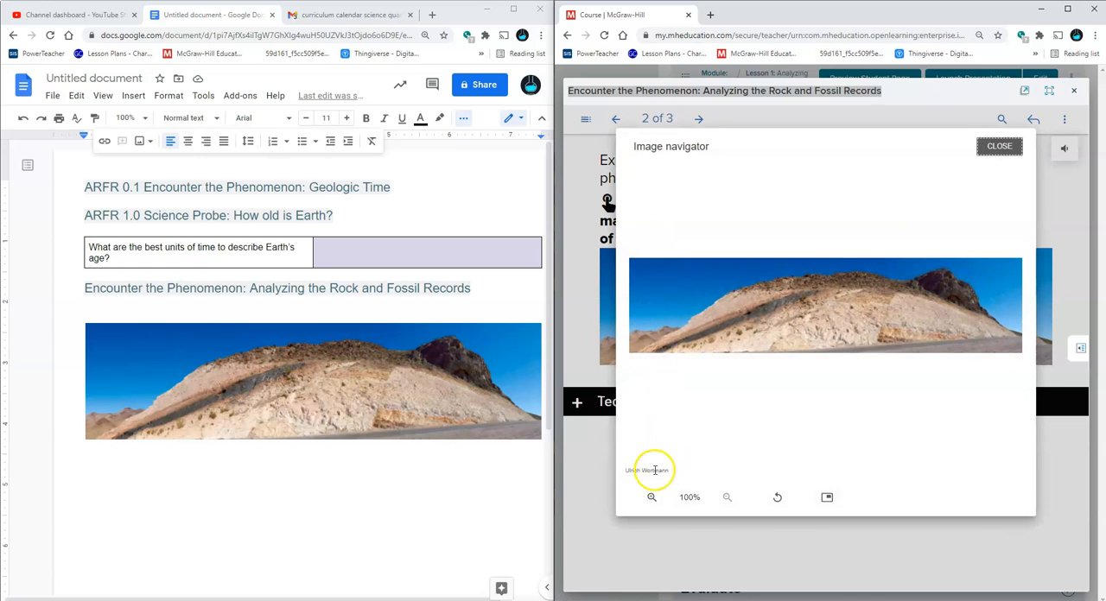
click(652, 496)
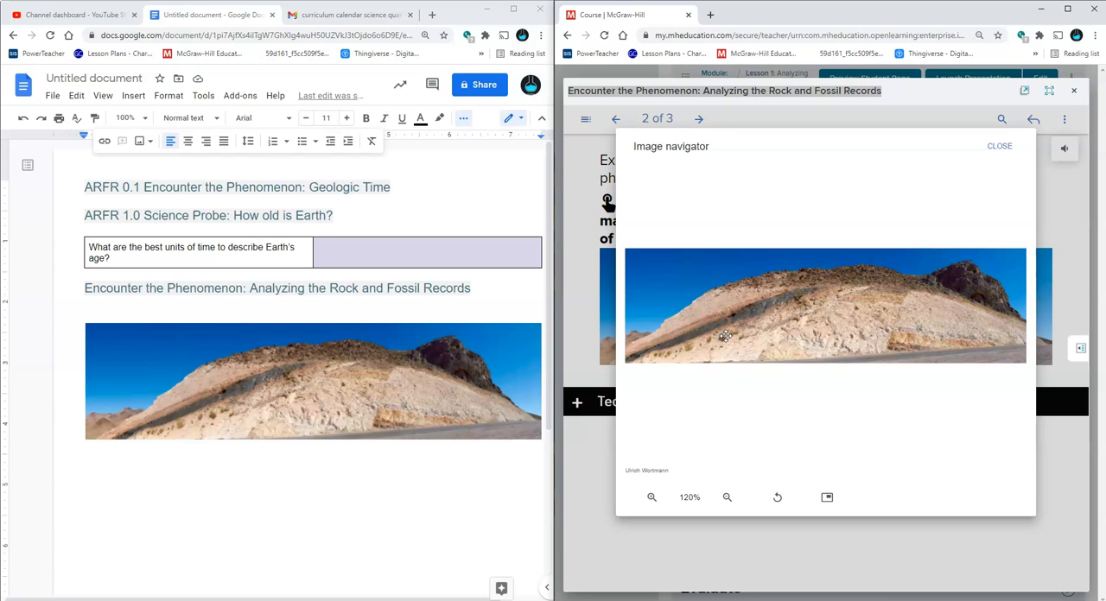
click(999, 146)
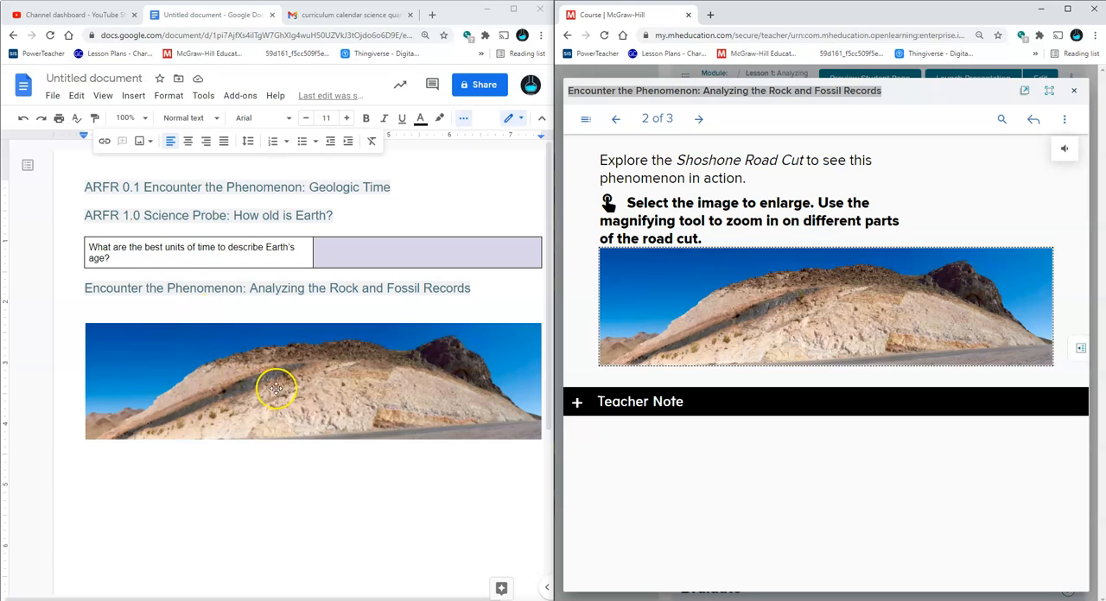
click(355, 318)
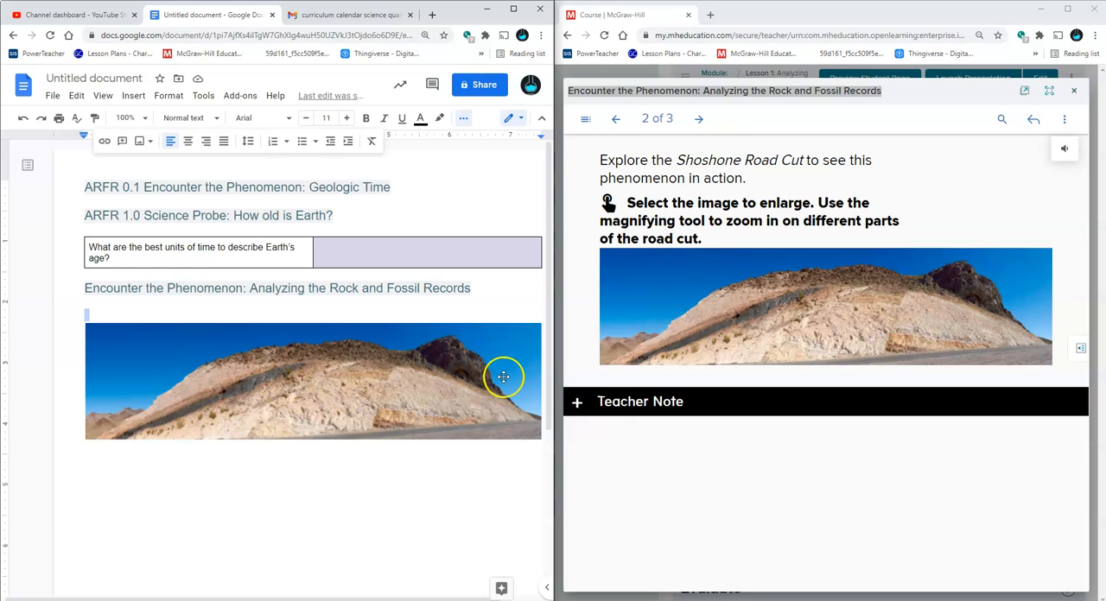
Expand slide 2's Teacher Note and read its purpose, preparation, investigation guidance and learning outcome
click(578, 402)
scroll(602, 415, down, 2)
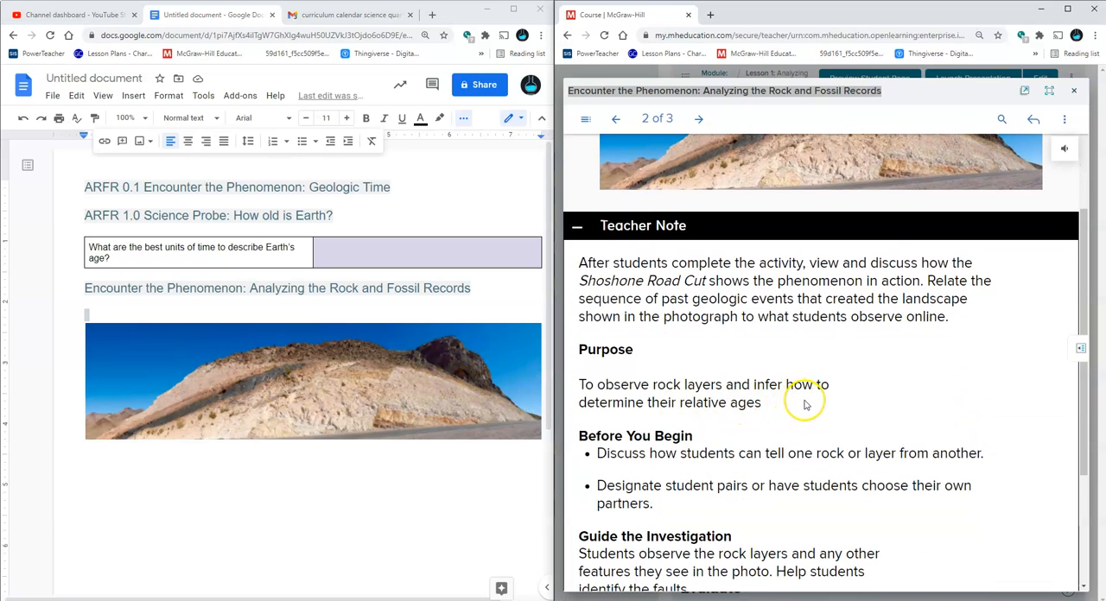
scroll(799, 402, down, 2)
scroll(804, 404, up, 1)
scroll(804, 403, down, 2)
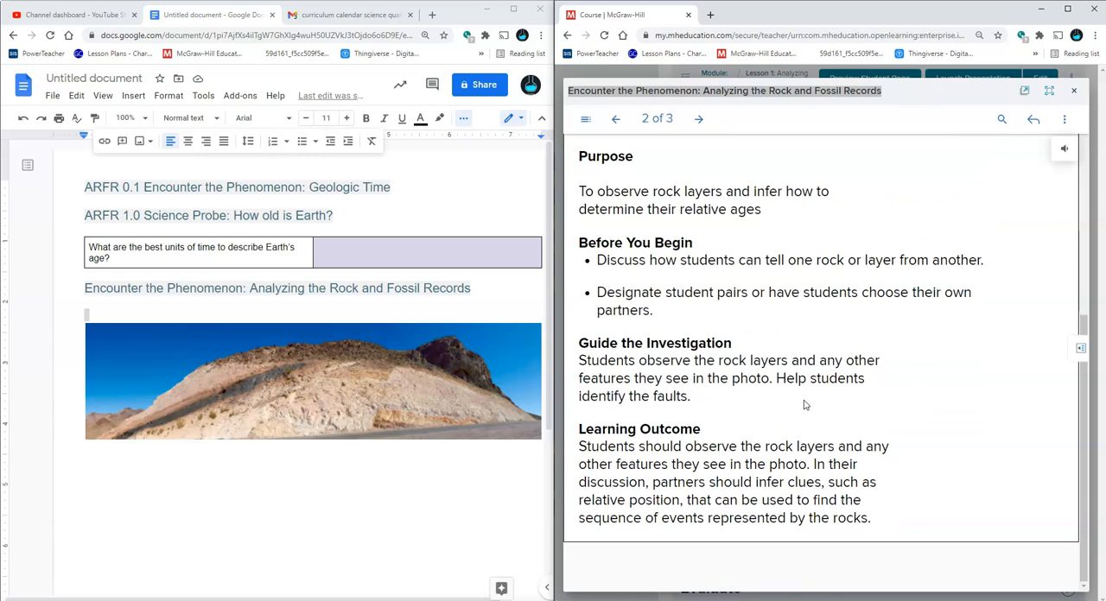
scroll(802, 404, up, 4)
Go to slide 3 and examine its observation question and the expanded sample answer
click(698, 119)
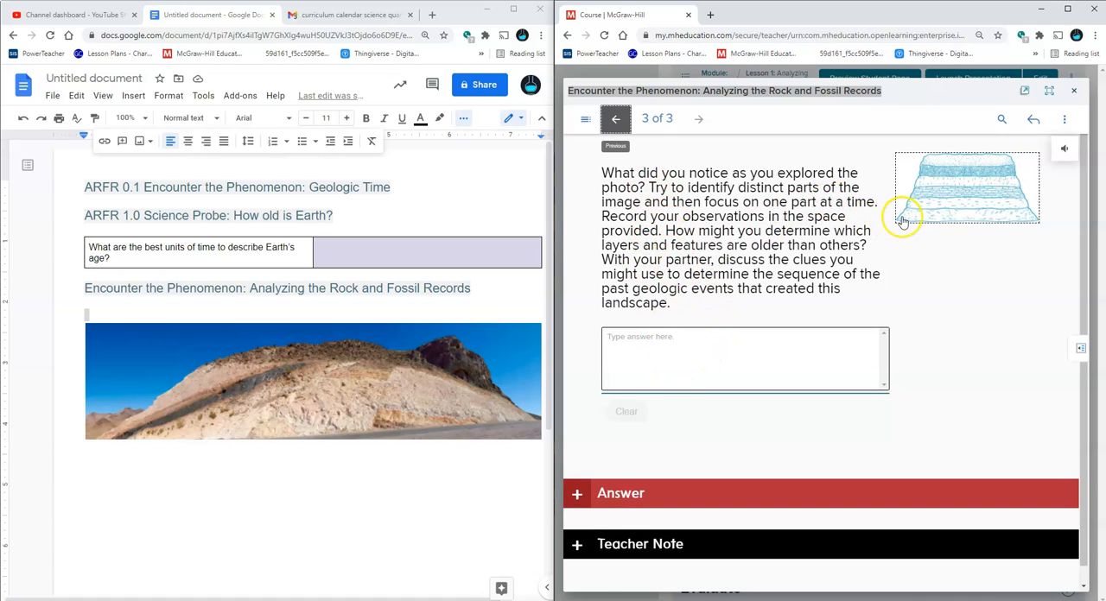
scroll(713, 257, down, 1)
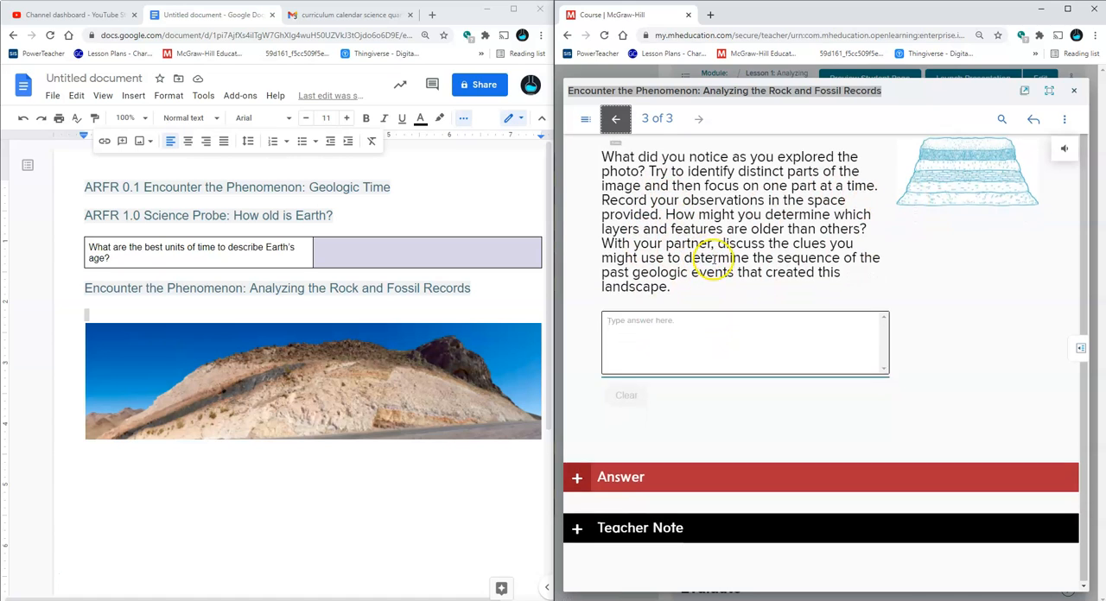
click(691, 471)
scroll(704, 466, down, 3)
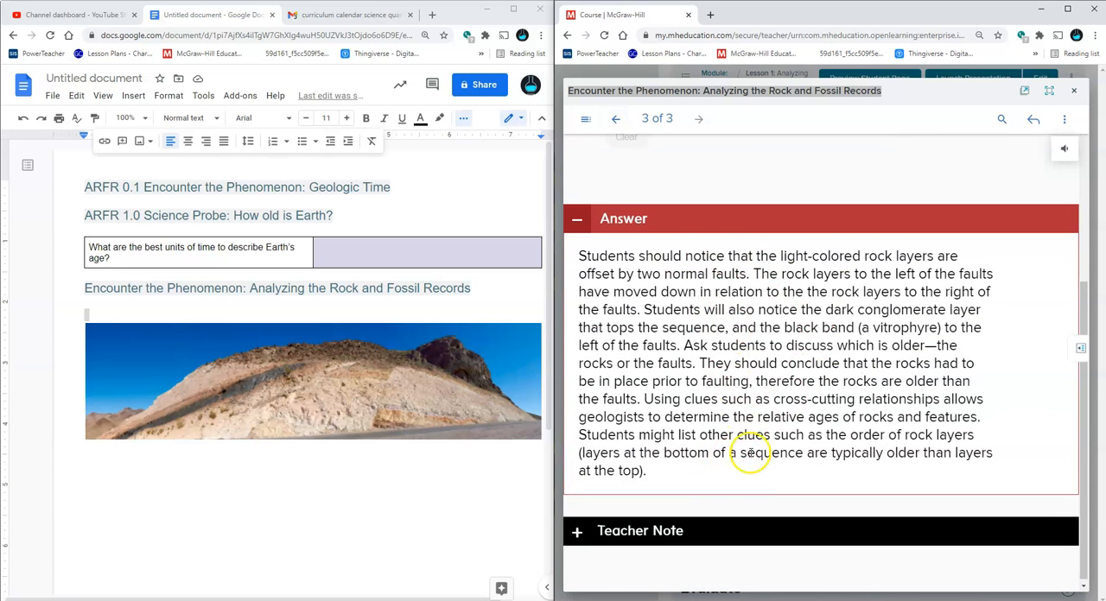
scroll(751, 463, up, 3)
Return to the document at the end of the pasted Shoshone Road Cut photo
click(278, 499)
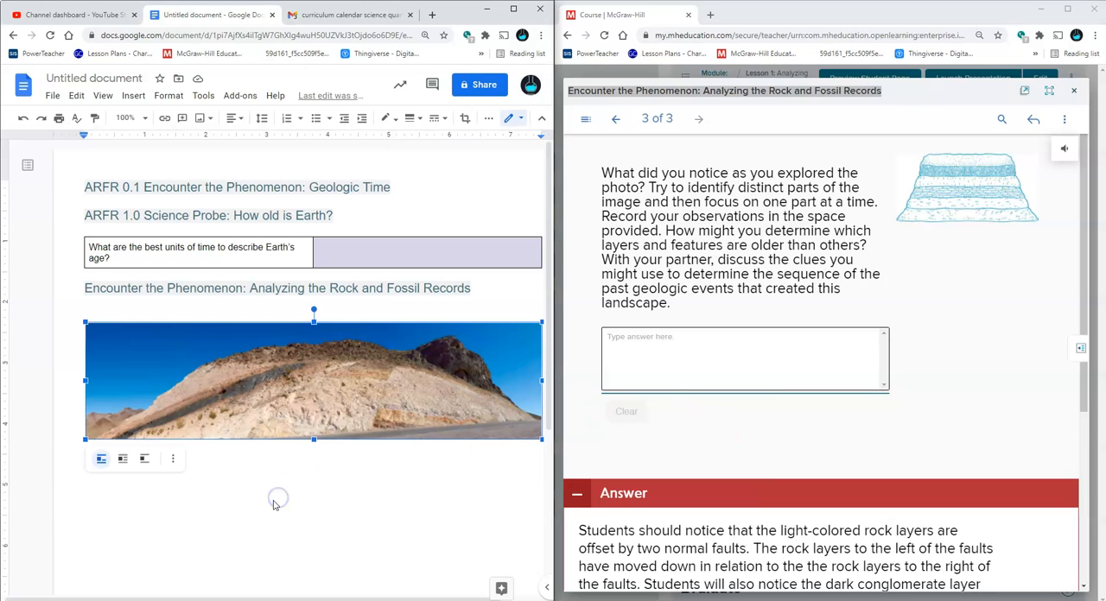
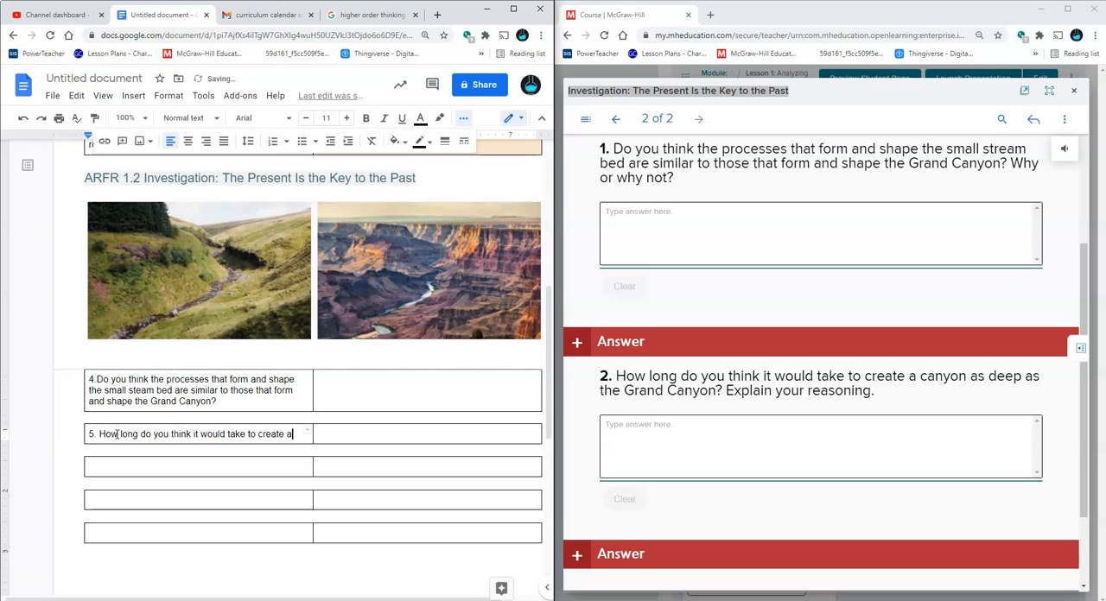
Complete question 5 by adding the wording about a canyon as deep as the Grand Canyon and the request to explain the reasoning
text(canyon)
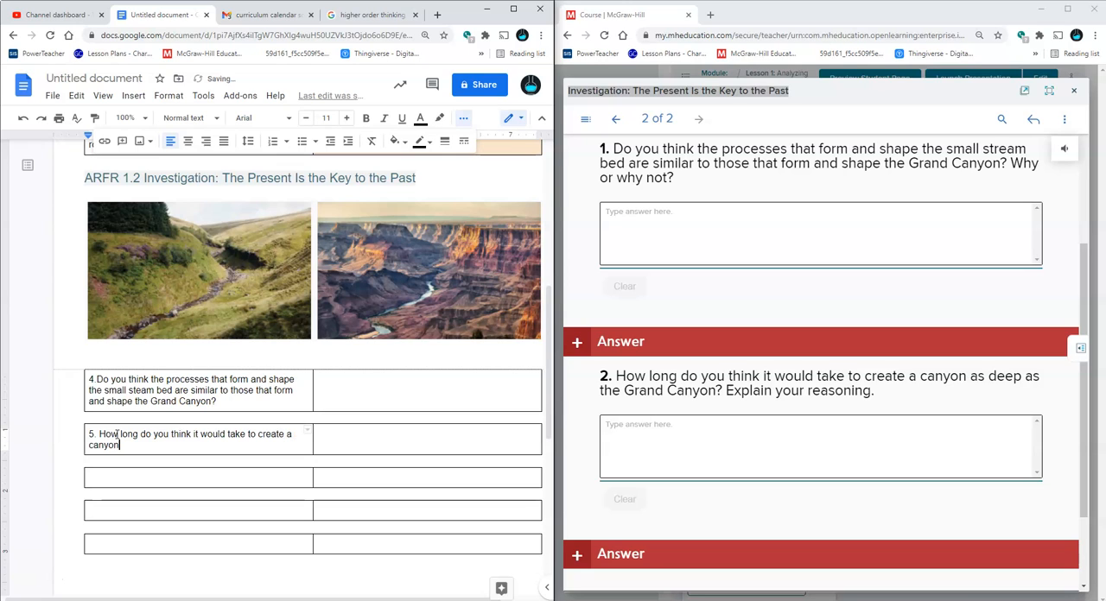
text( as dep as the Grand Canyon)
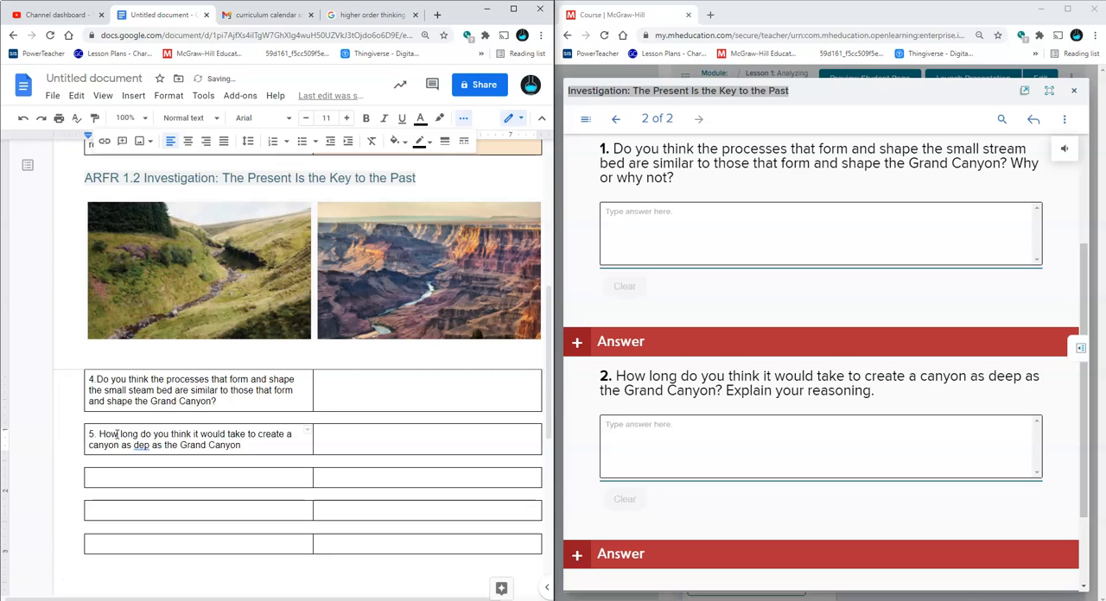
text(? Explain you reasoning)
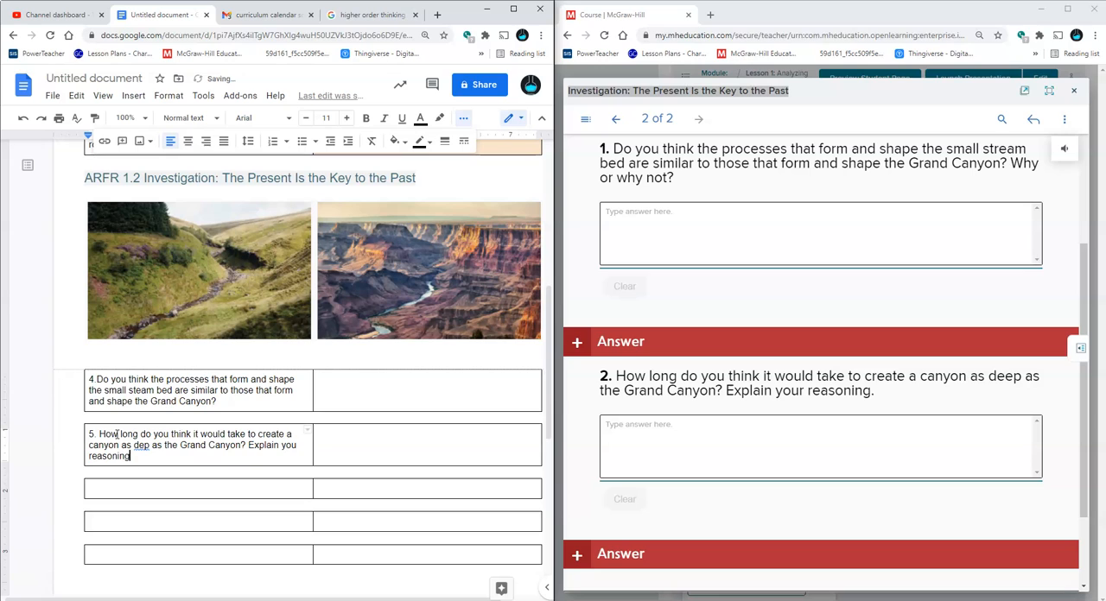
text(.)
Correct the misspelled "dep" to "deep" and "you" to "your" in question 5
right_click(140, 445)
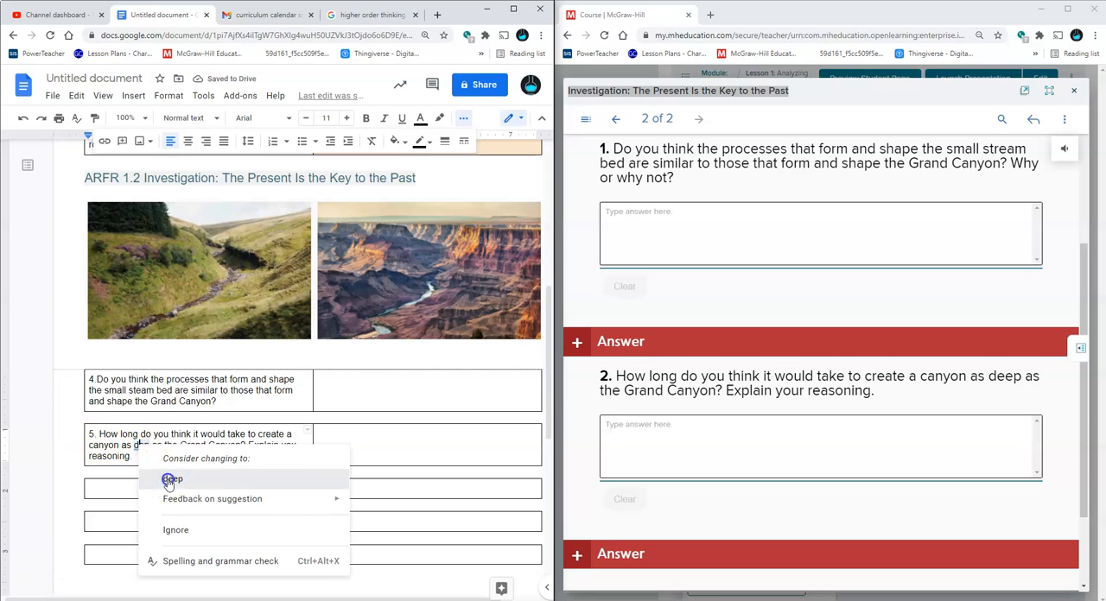
click(170, 481)
right_click(290, 445)
click(309, 479)
Shade the empty answer cells of questions 5 and 4 light orange
click(318, 444)
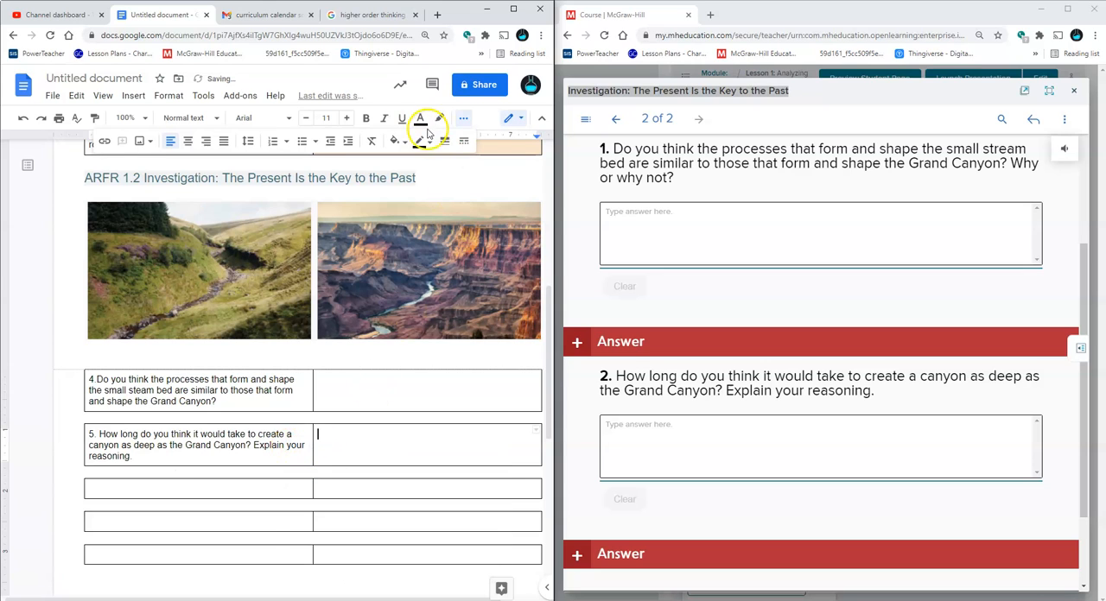
click(395, 141)
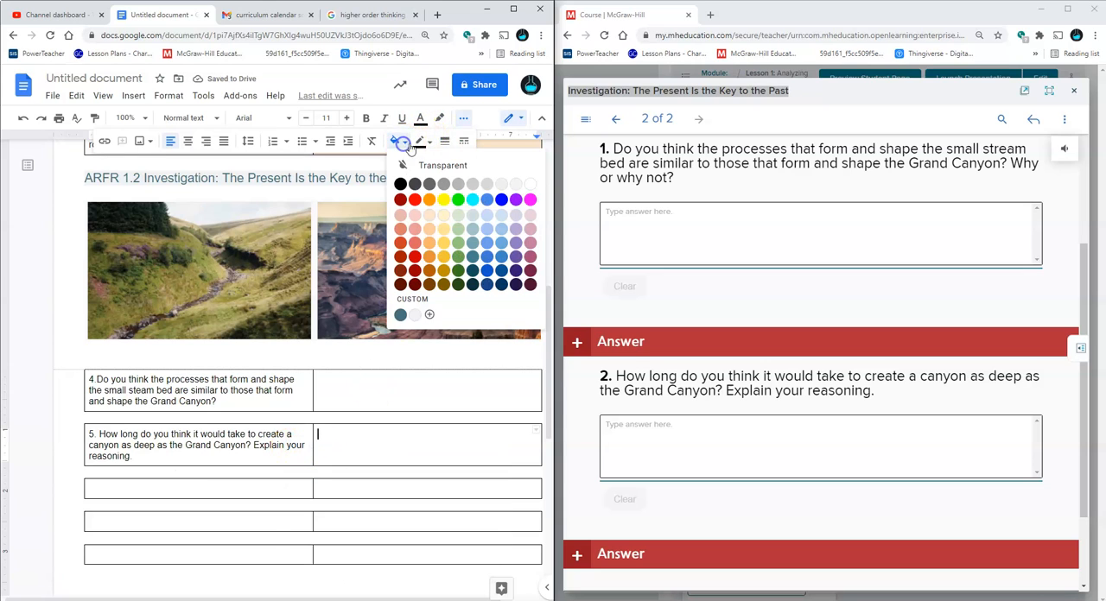
click(431, 216)
click(406, 392)
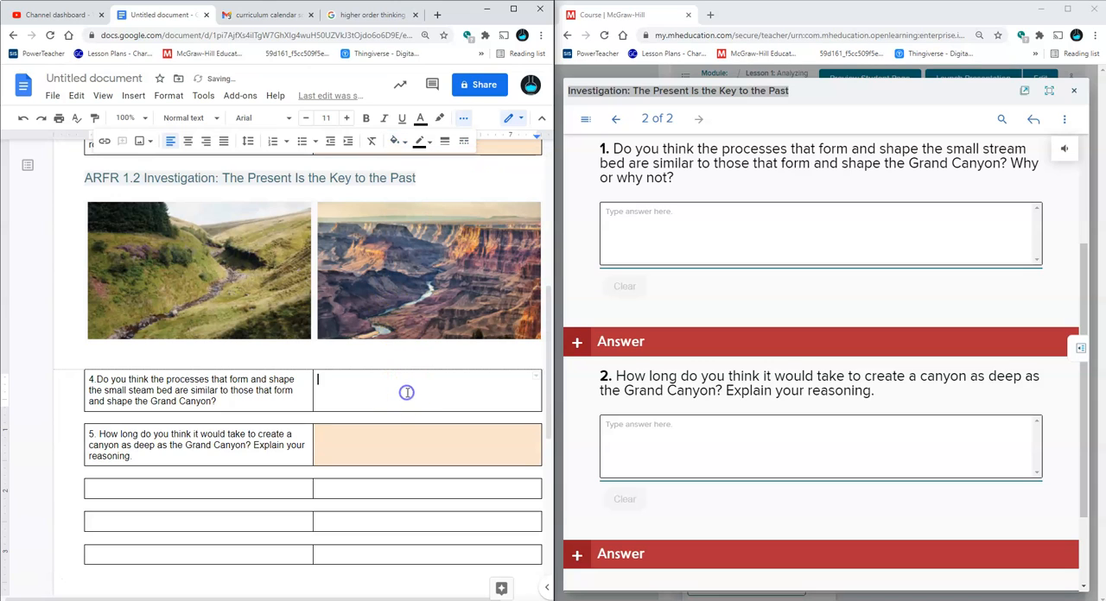
click(395, 140)
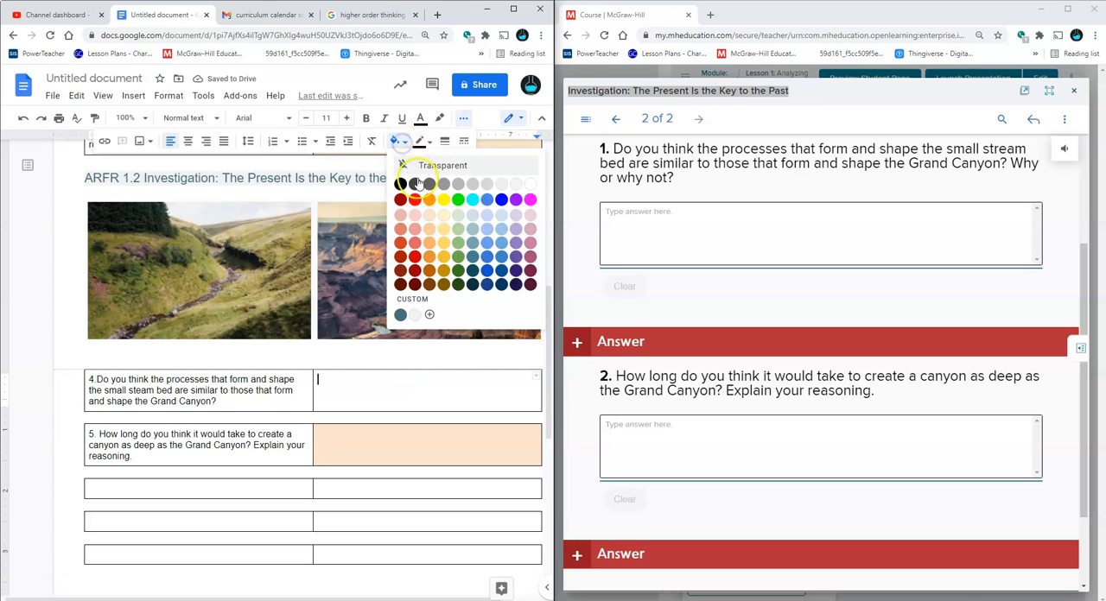
click(429, 214)
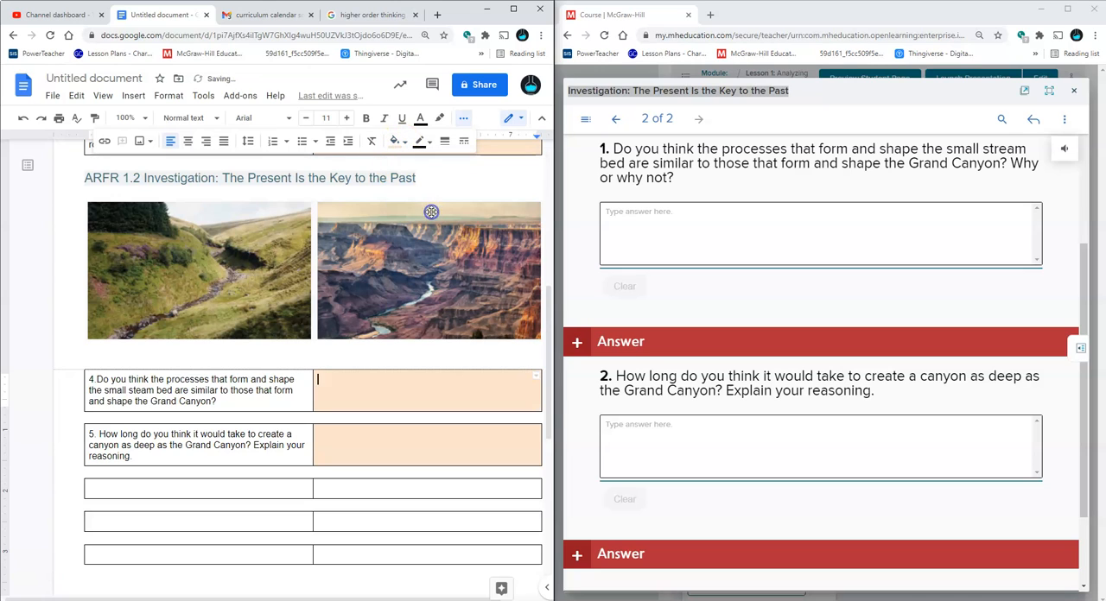
click(399, 362)
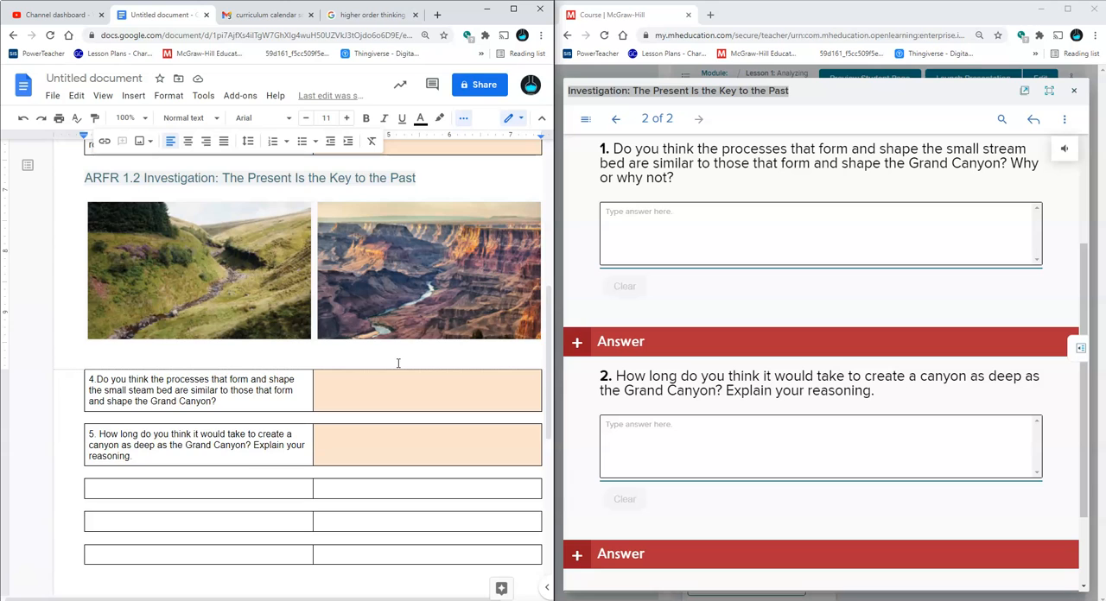
Read the sample answers to both investigation questions, and collapse them again
scroll(415, 332, up, 3)
scroll(399, 451, down, 5)
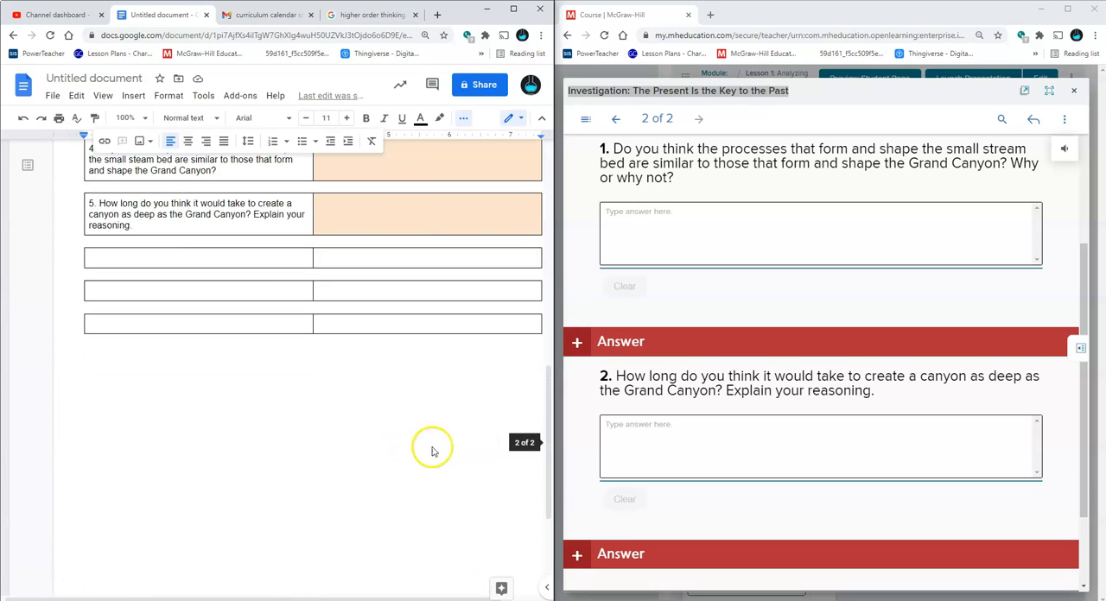
scroll(622, 452, down, 2)
scroll(626, 466, up, 2)
scroll(630, 476, down, 2)
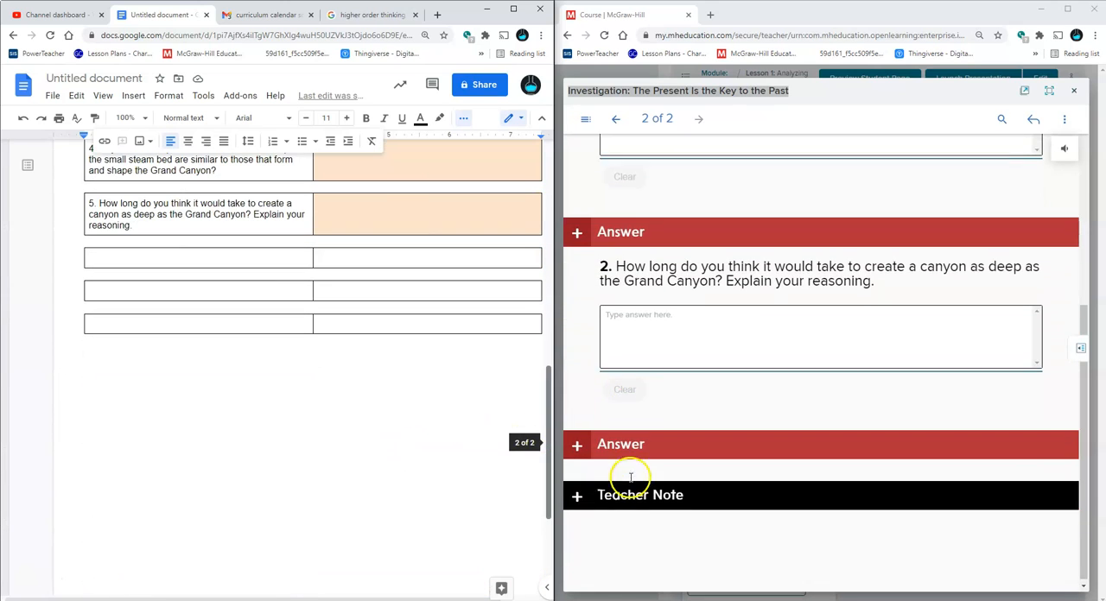
click(641, 444)
scroll(647, 449, down, 1)
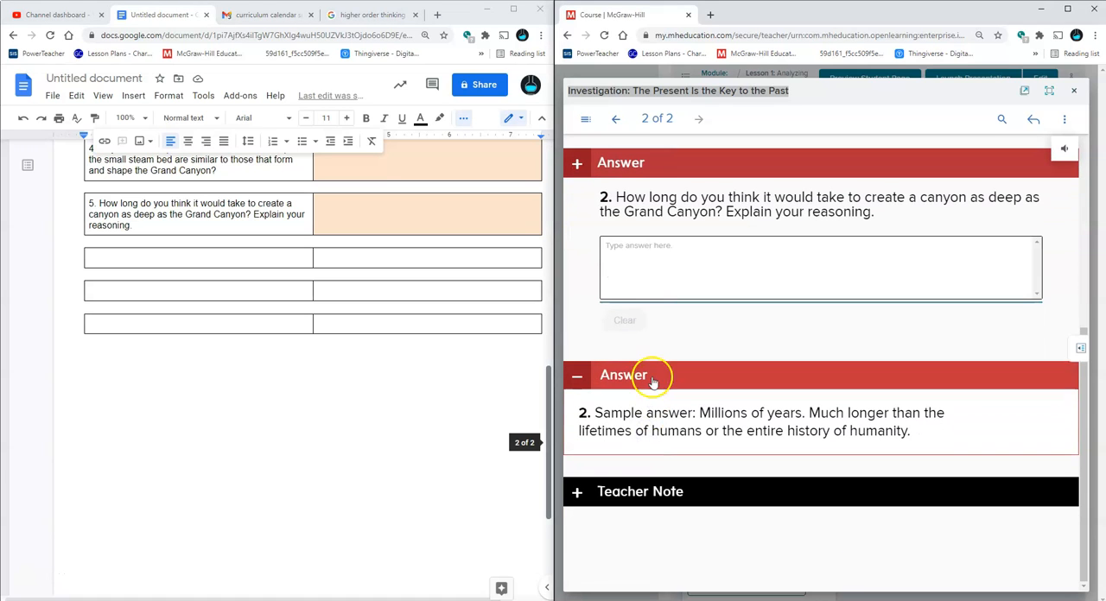
click(576, 163)
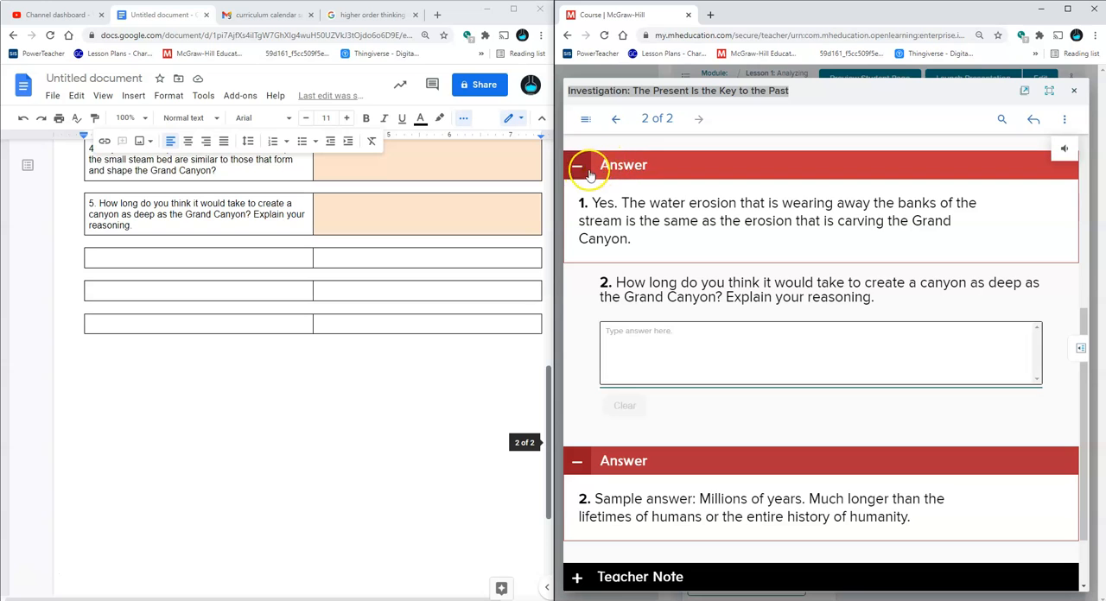
click(577, 170)
click(572, 400)
Expand the investigation's Teacher Note, examine the questions to ask under Before You Begin, and return to the start of the page
click(577, 493)
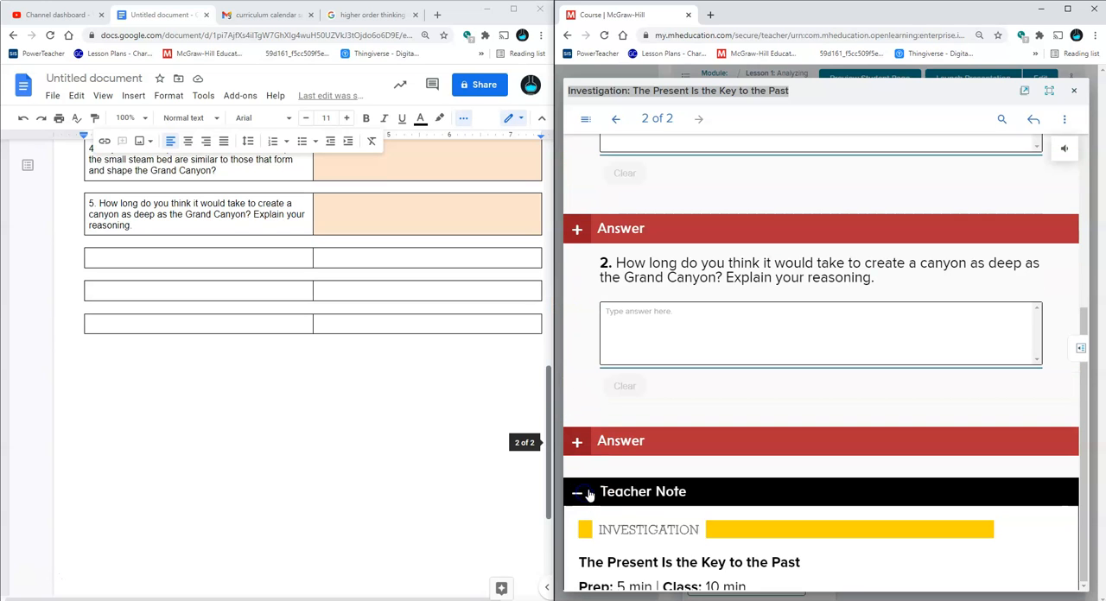
scroll(595, 488, down, 5)
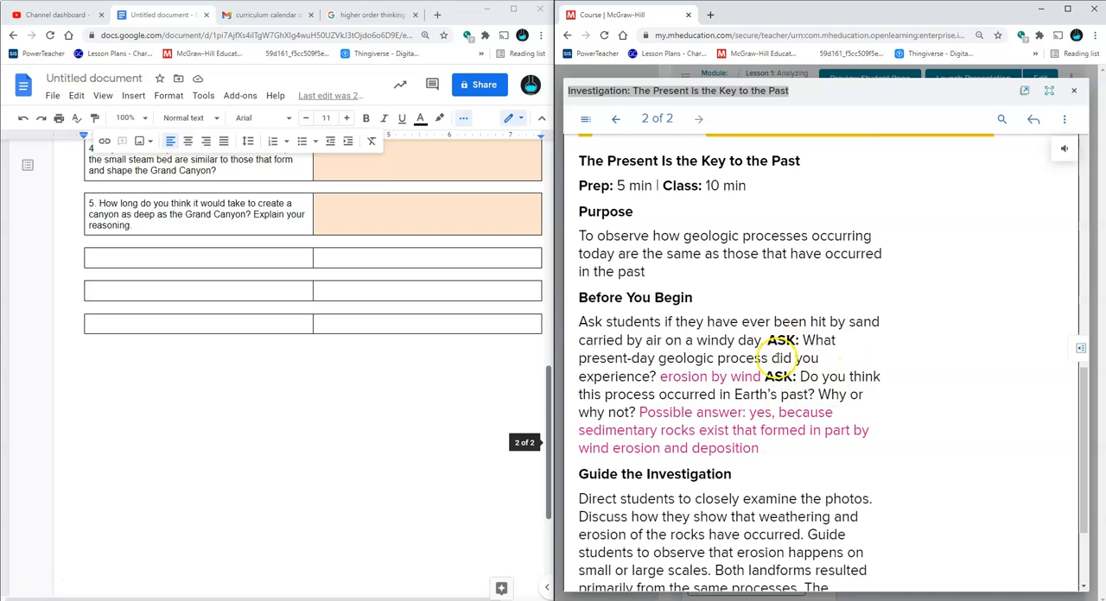
double_click(853, 394)
drag(852, 394, 808, 339)
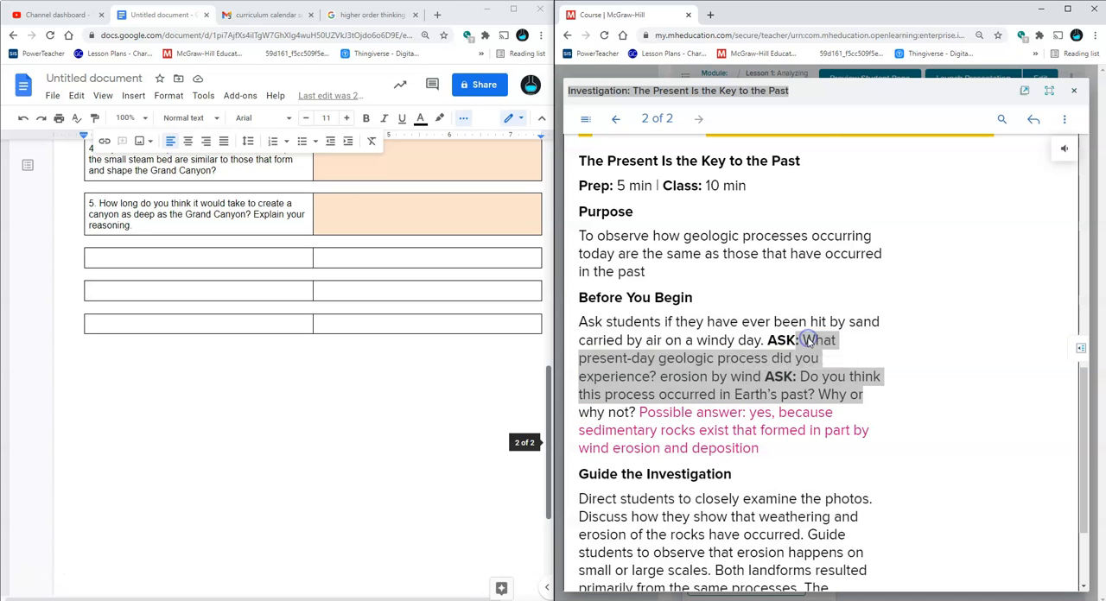
click(808, 339)
mouse_move(803, 339)
mouse_down()
mouse_move(857, 395)
mouse_move(870, 393)
mouse_move(636, 411)
mouse_up()
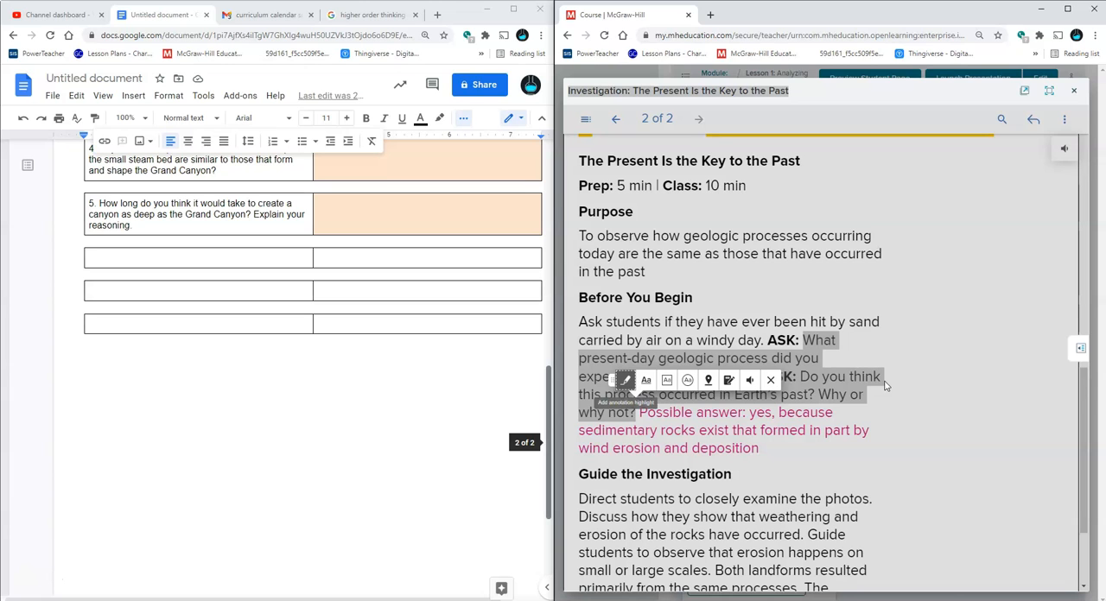
click(902, 360)
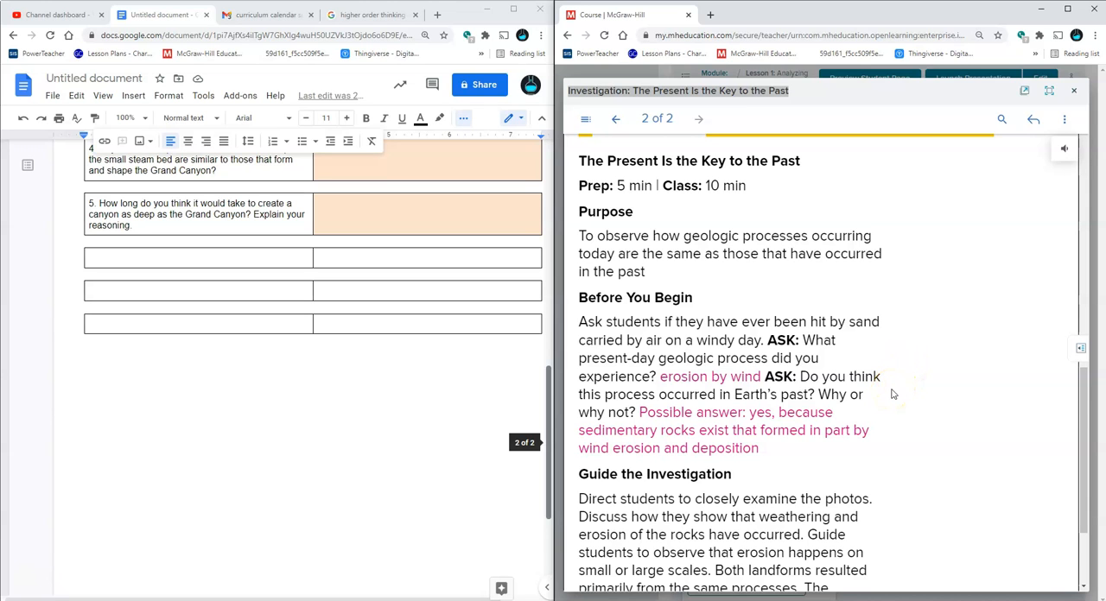
scroll(893, 394, down, 2)
scroll(892, 395, up, 5)
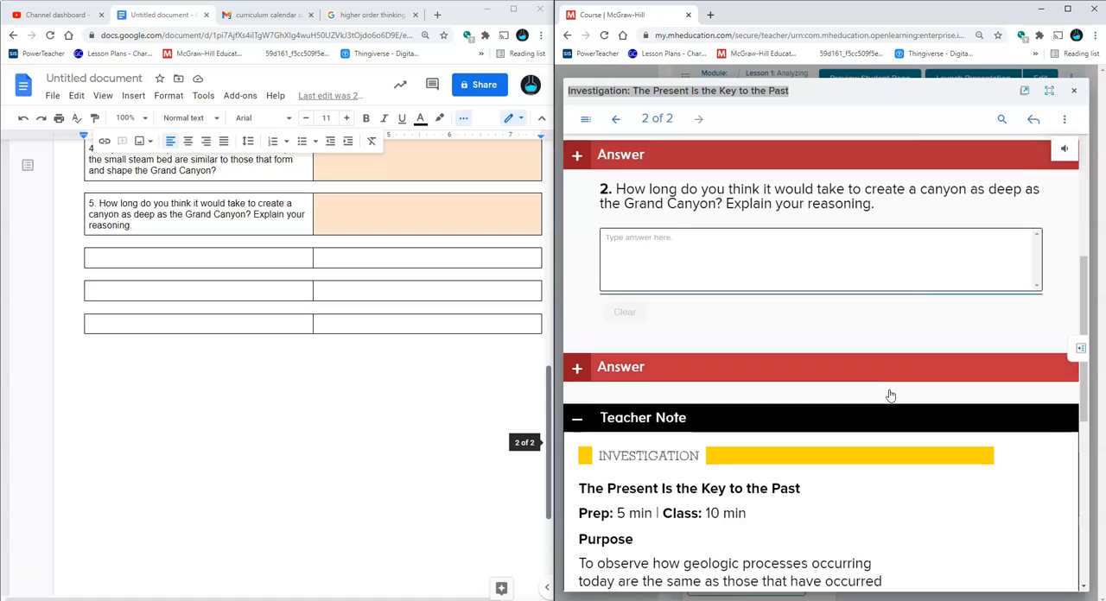
scroll(889, 395, up, 5)
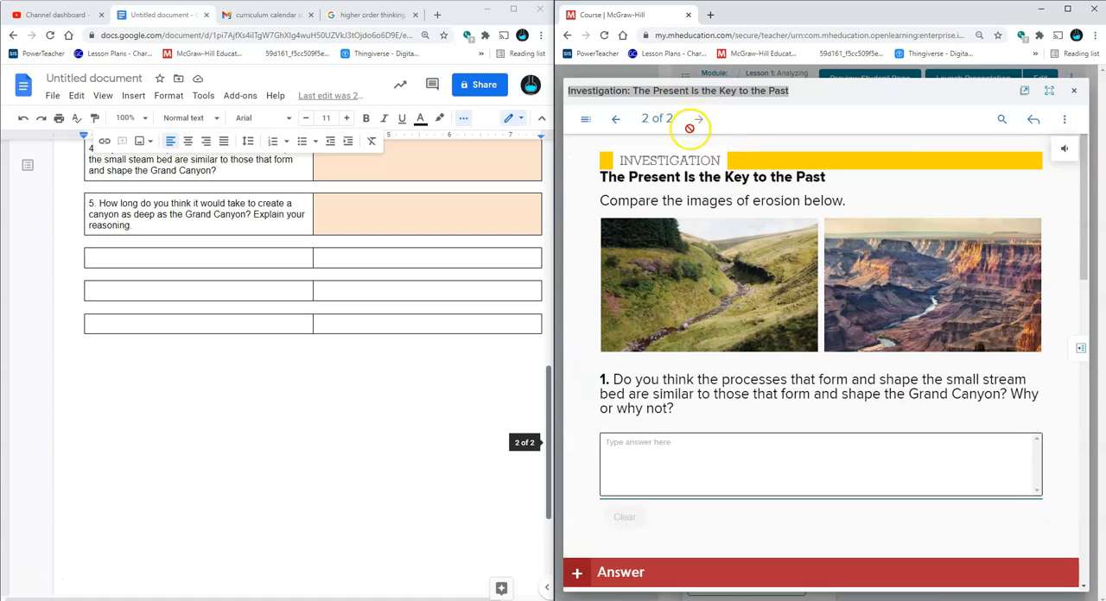
Insert blank lines between the question 5 table and the empty table below it
click(341, 239)
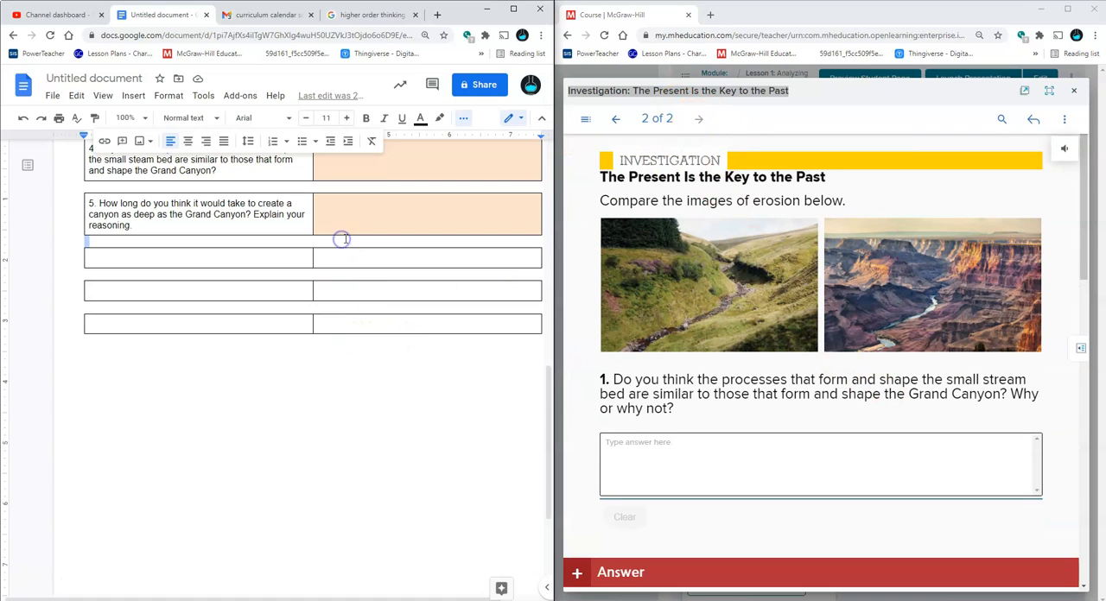
key(Return)
key(Return)
key(Return)
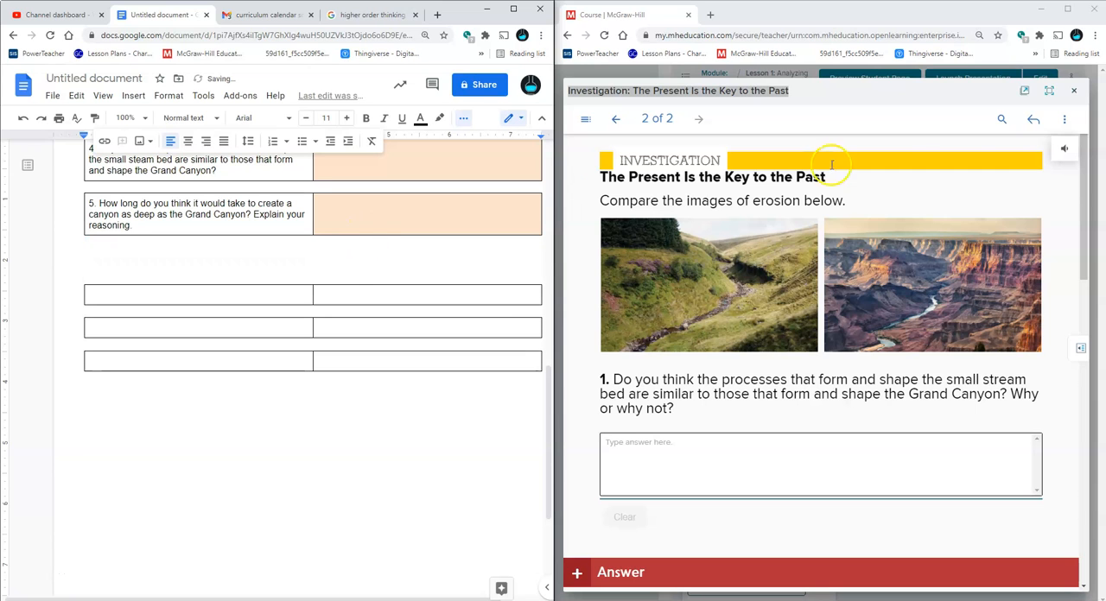
Close the investigation page, start assigning "Investigation: The Present Is the Key to the Past", and prefix its assignment name with "ARFR 1.2"
click(1072, 90)
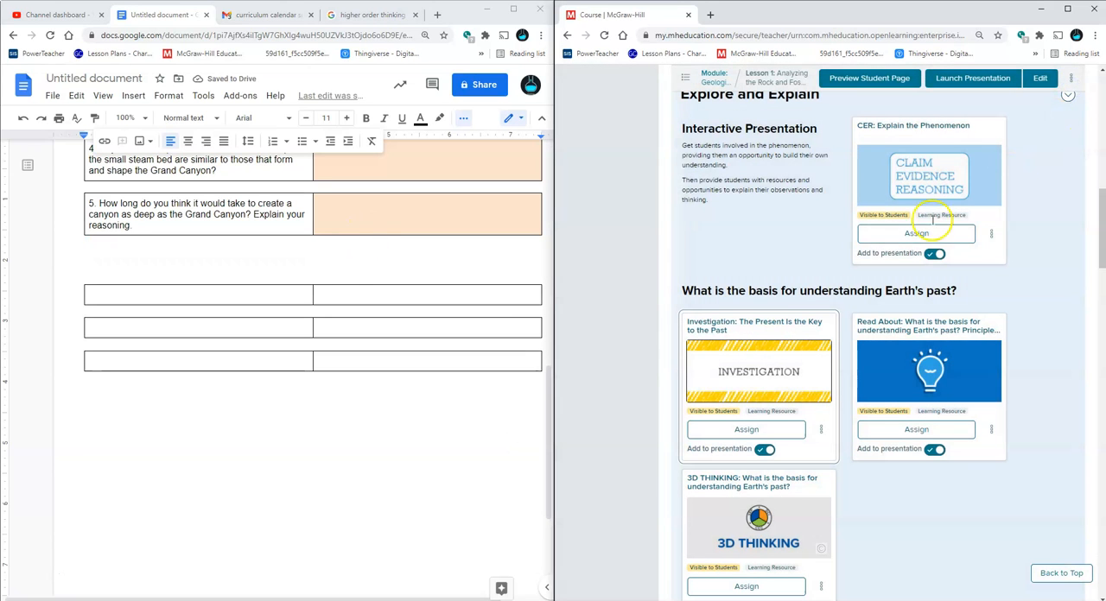
click(759, 435)
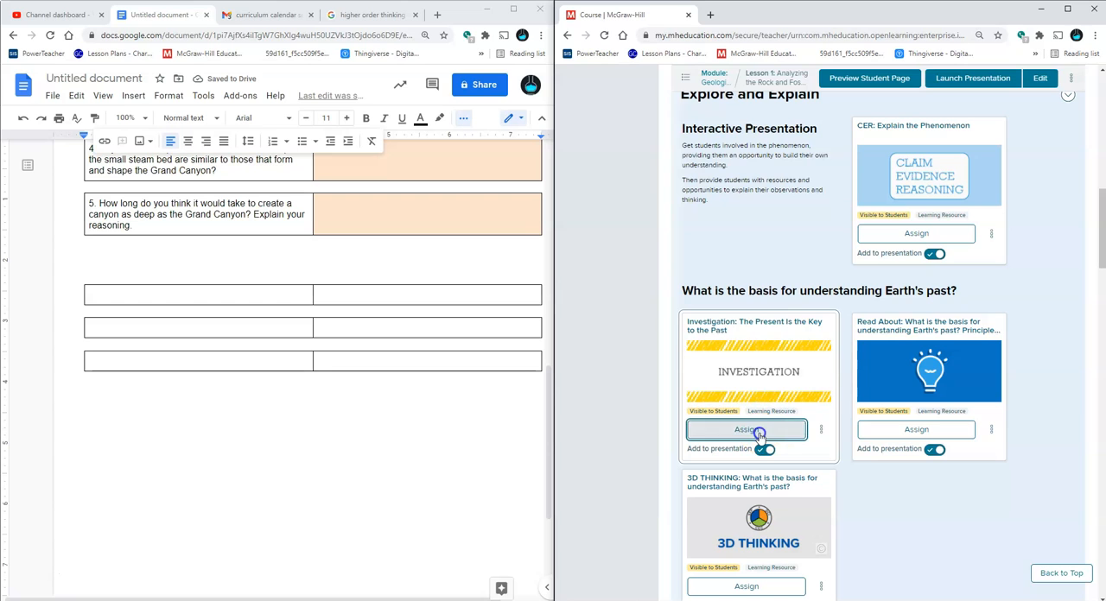
scroll(424, 357, up, 5)
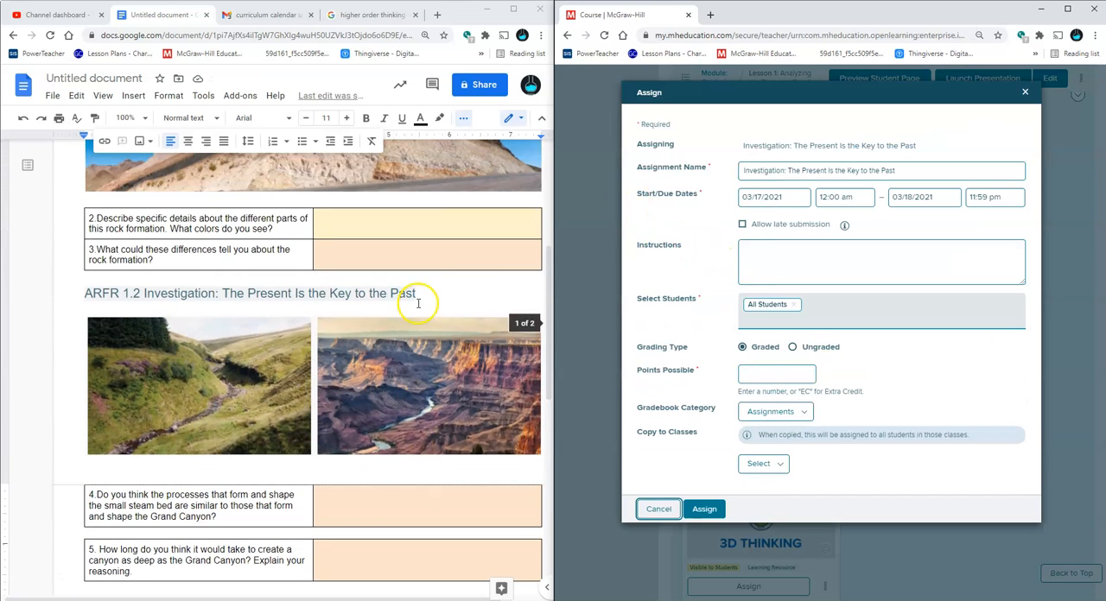
click(745, 170)
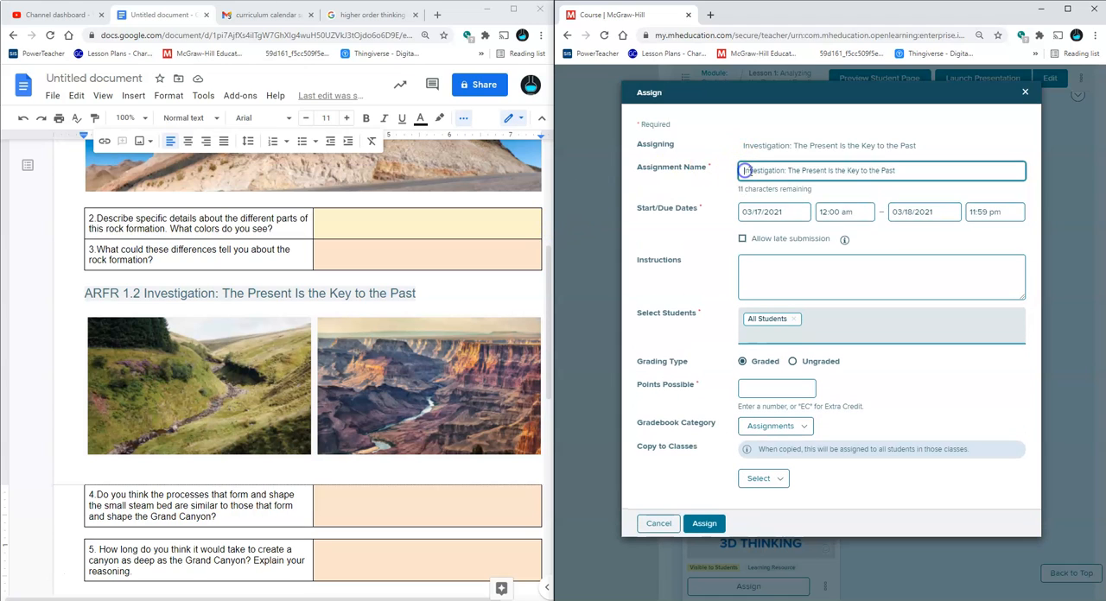
text(A)
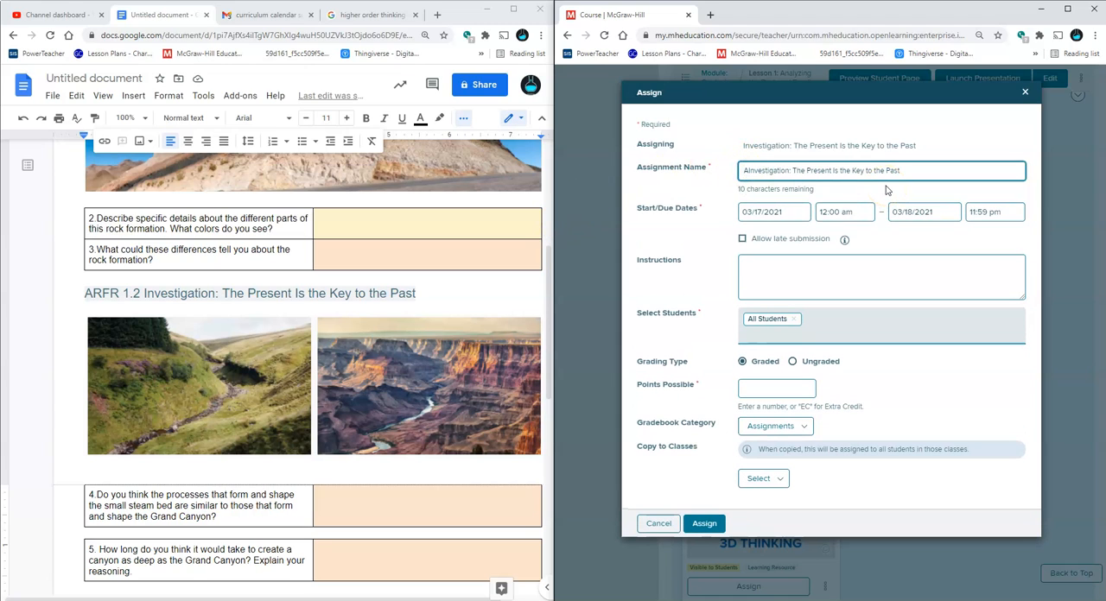
text(F)
key(BackSpace)
text(RFR 1.2)
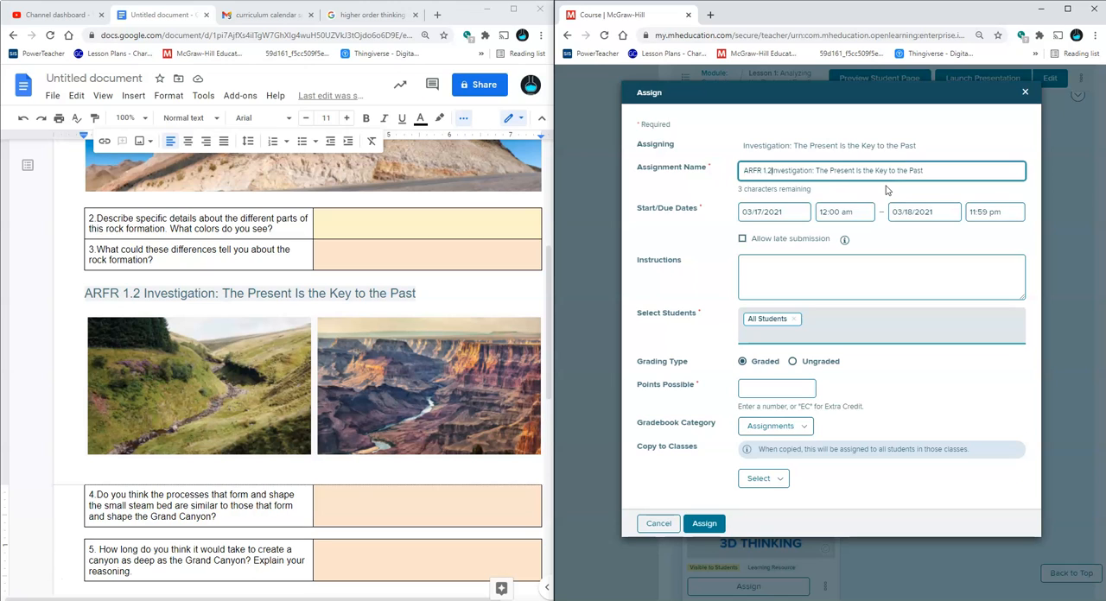
Set the due date to 05/25/2021 and assign the investigation to all students as ungraded
click(924, 221)
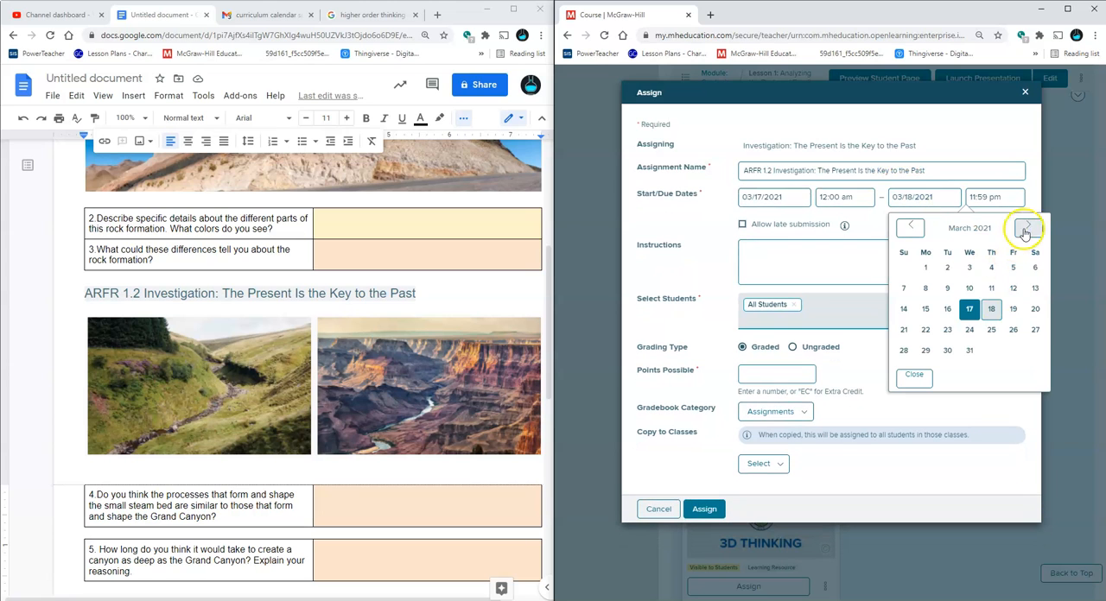
click(1024, 230)
click(1025, 227)
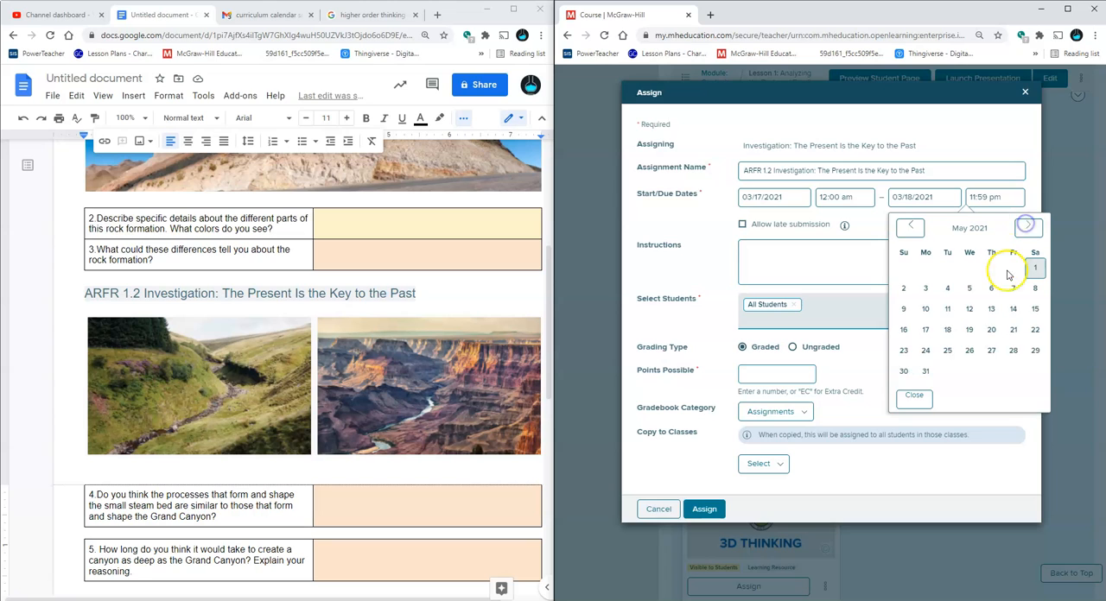
click(946, 350)
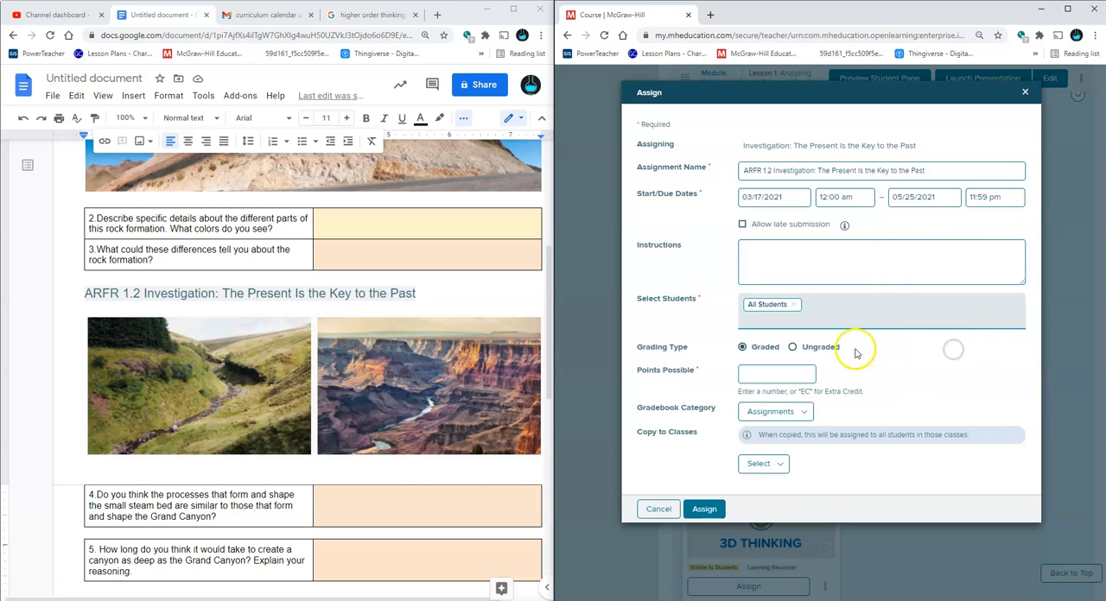
click(792, 346)
click(704, 447)
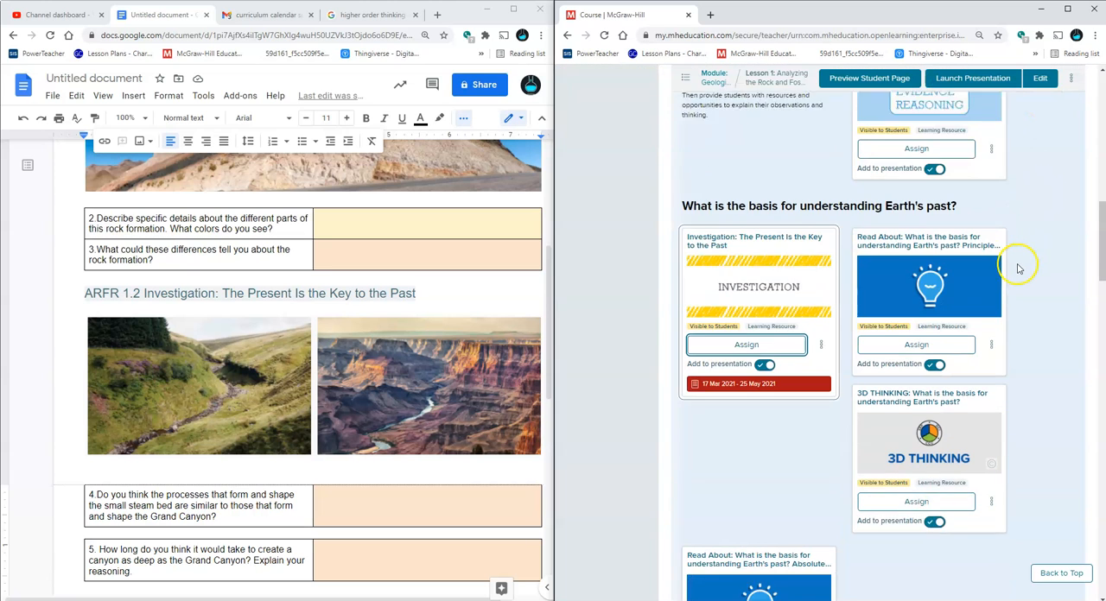
Open the Principle of Uniformitarianism reading and copy its full title into the document below the question 5 table
click(976, 259)
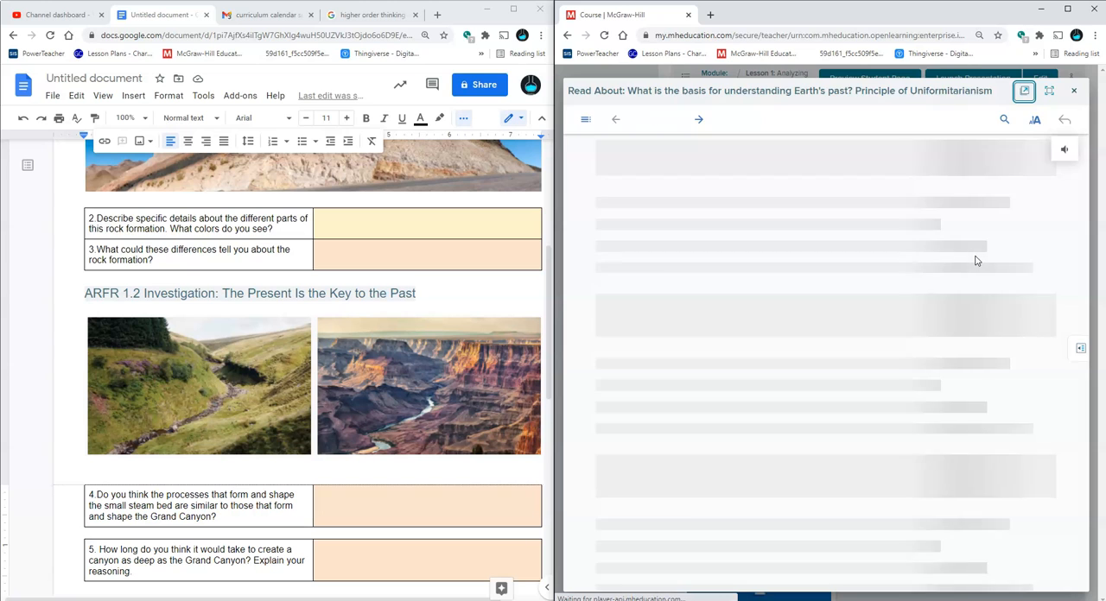
triple_click(647, 88)
key(ctrl+c)
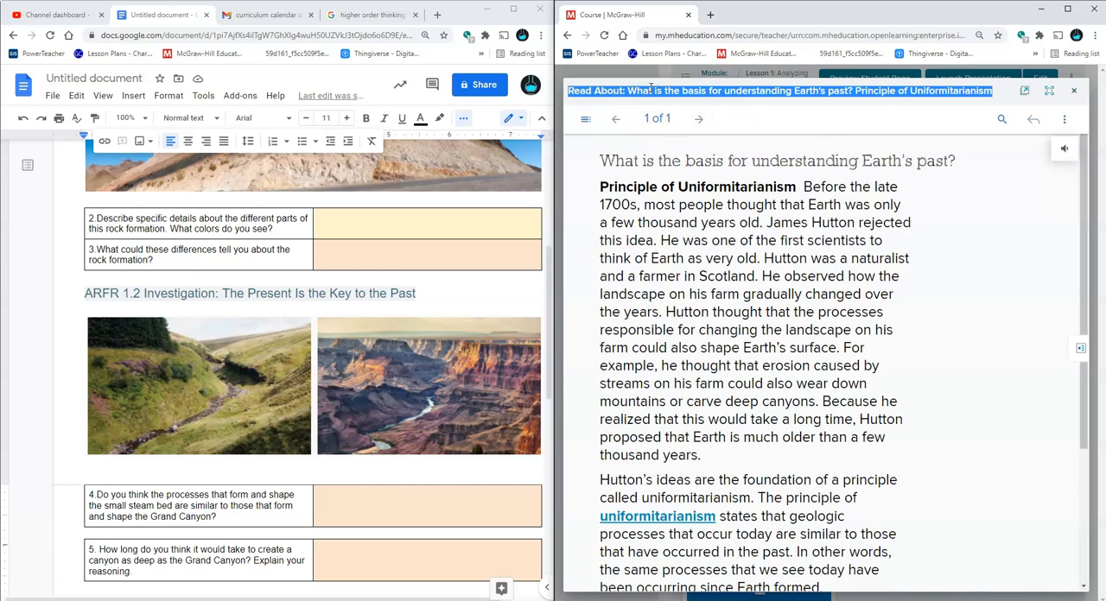
scroll(314, 443, down, 4)
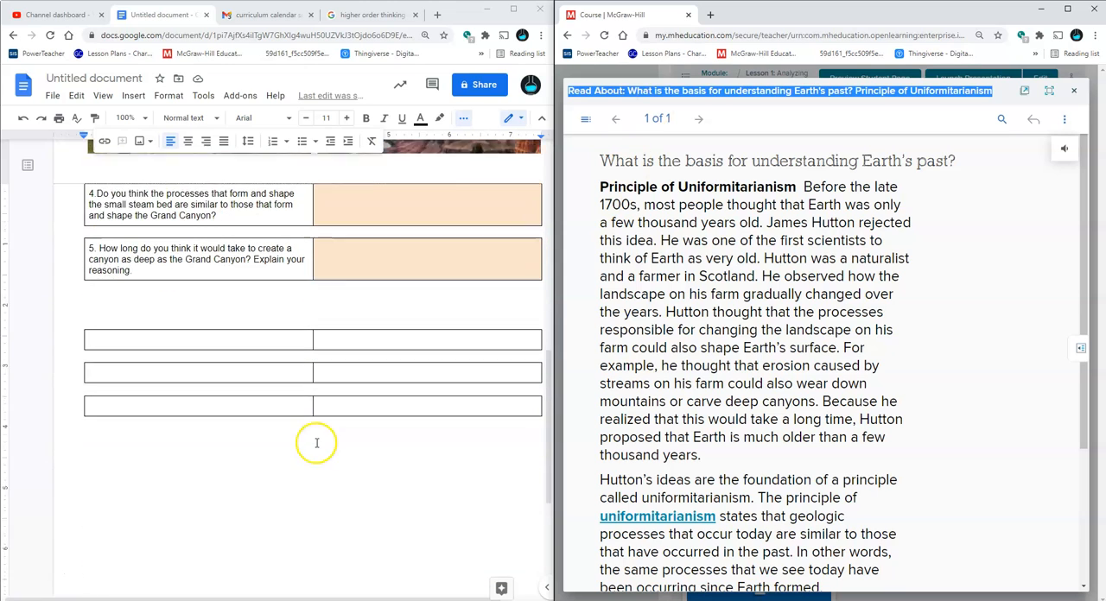
click(238, 258)
key(ctrl+v)
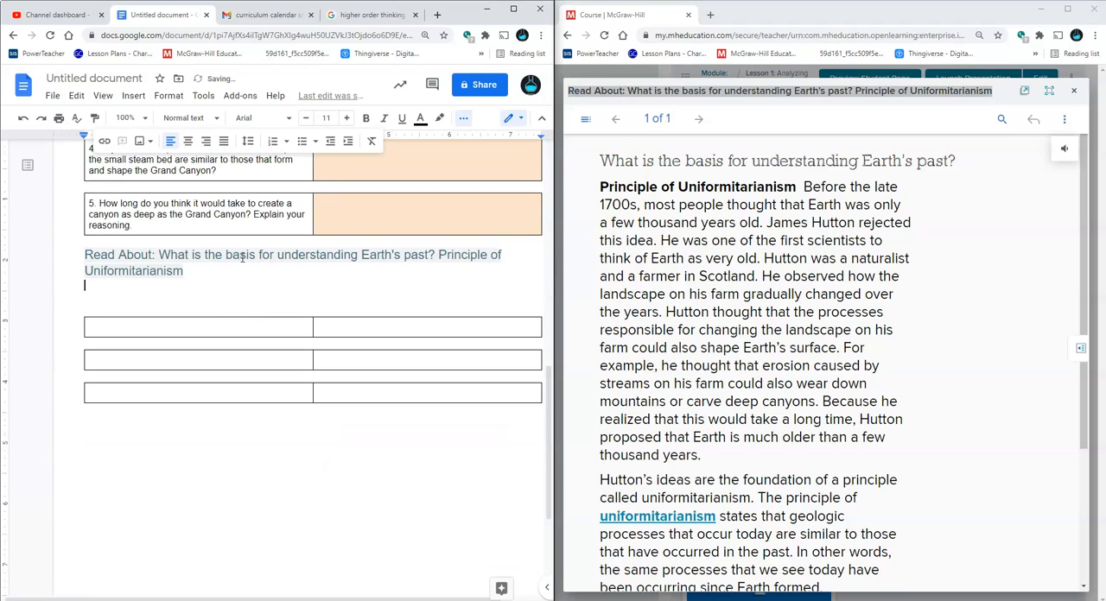
Prefix the pasted Read About heading with "ARFR 1.3"
key(Up)
key(Up)
text(AR)
text(FR 1.3)
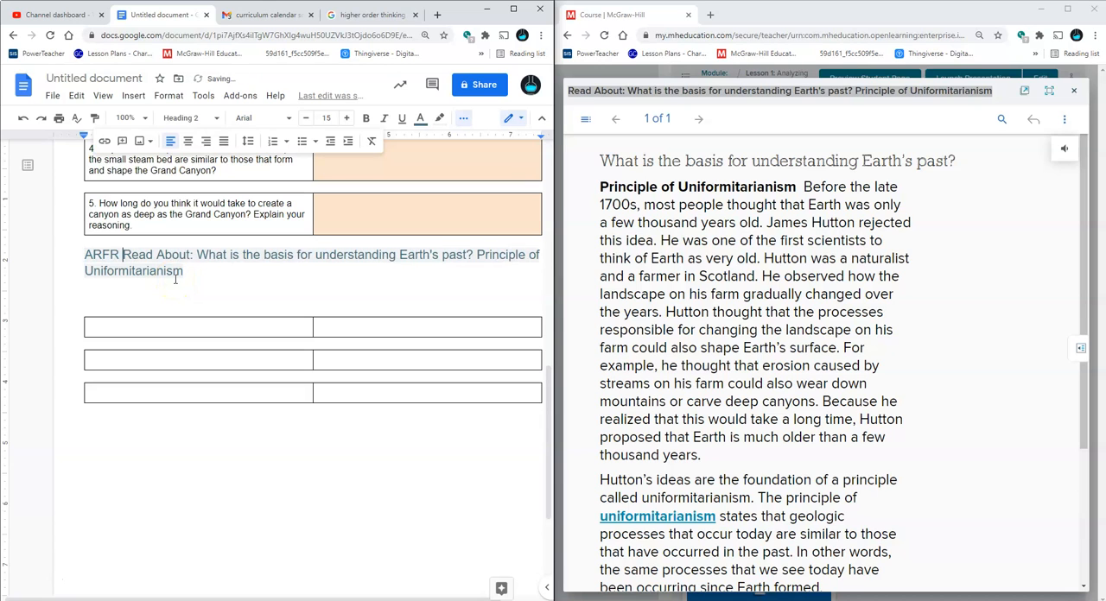
Remove the blank lines between the ARFR 1.3 heading and the first empty table below it
scroll(206, 260, up, 5)
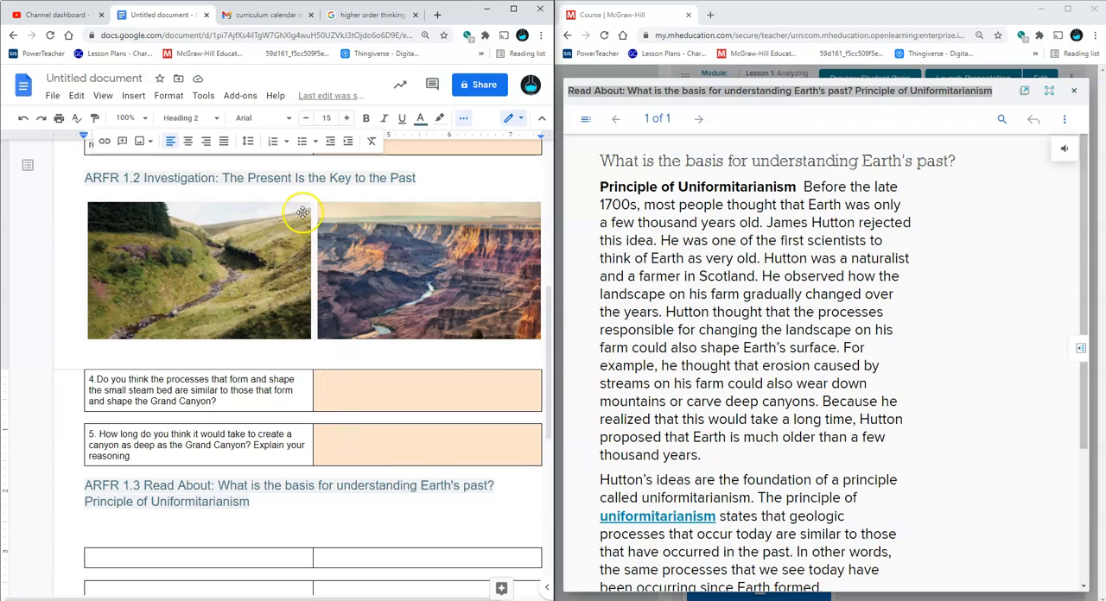
scroll(329, 389, down, 1)
scroll(328, 389, down, 1)
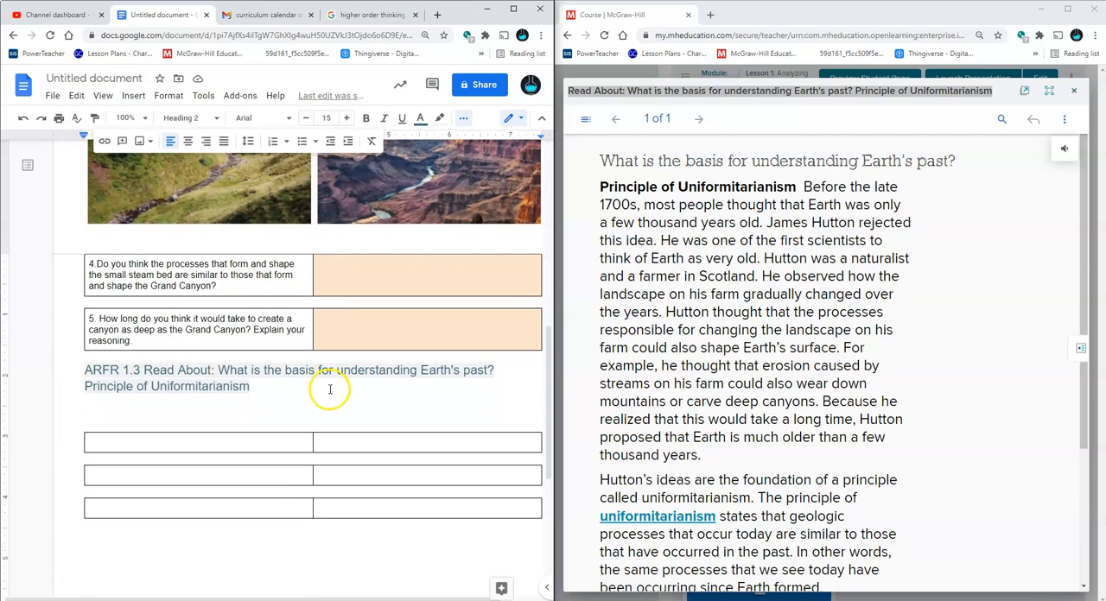
double_click(321, 359)
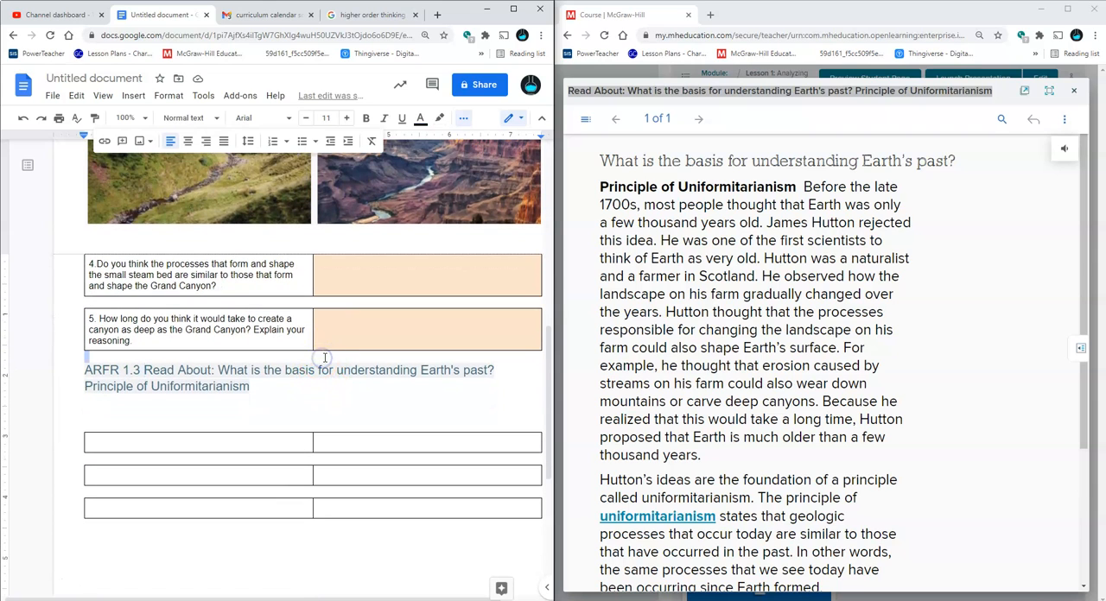
click(324, 367)
click(309, 406)
key(BackSpace)
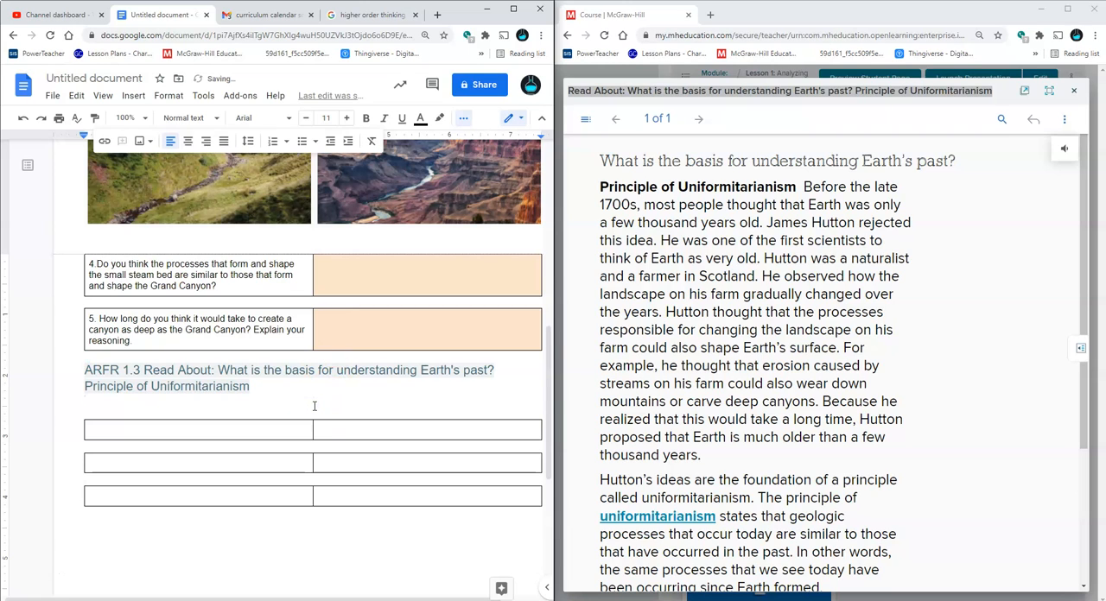
key(BackSpace)
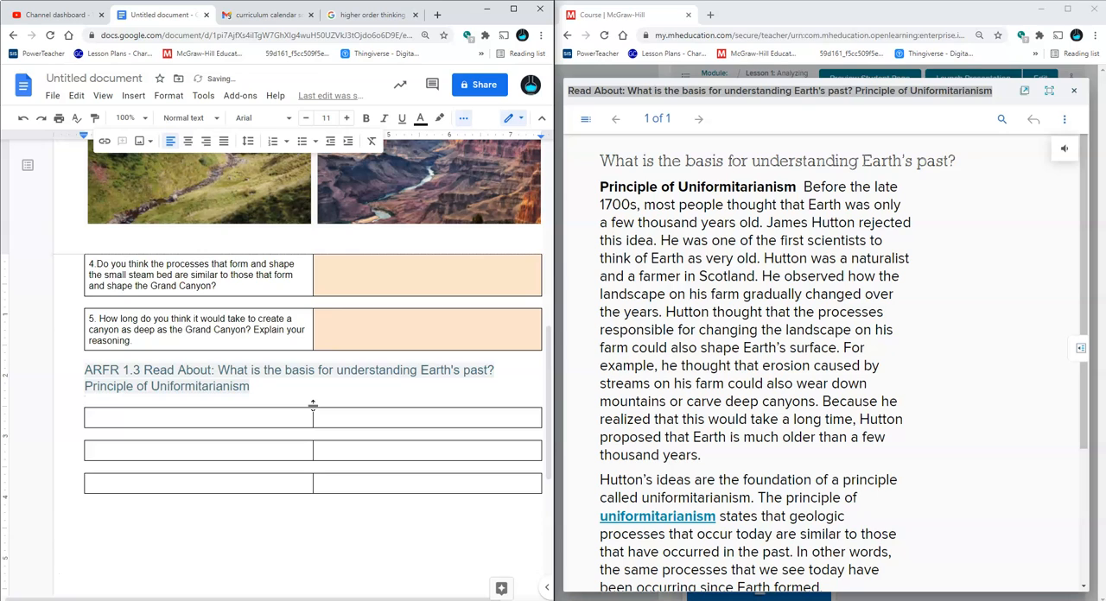
scroll(313, 406, down, 1)
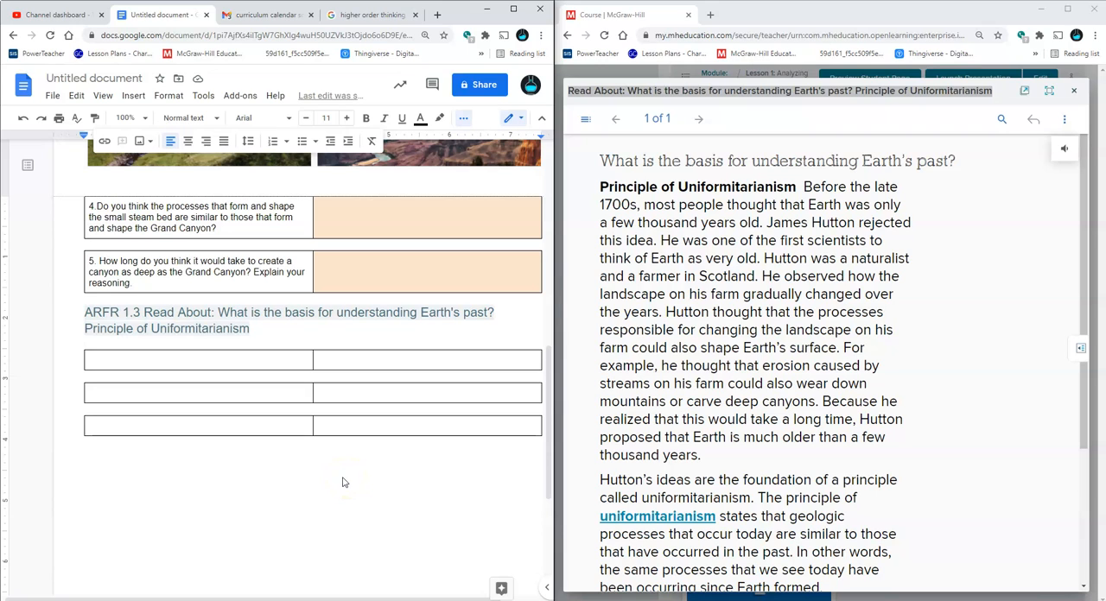
Skim the reading and enter "Describe uniformitarianism?" as the question in the first table under ARFR 1.3, correcting the spelling of uniformitarianism
click(377, 393)
click(392, 432)
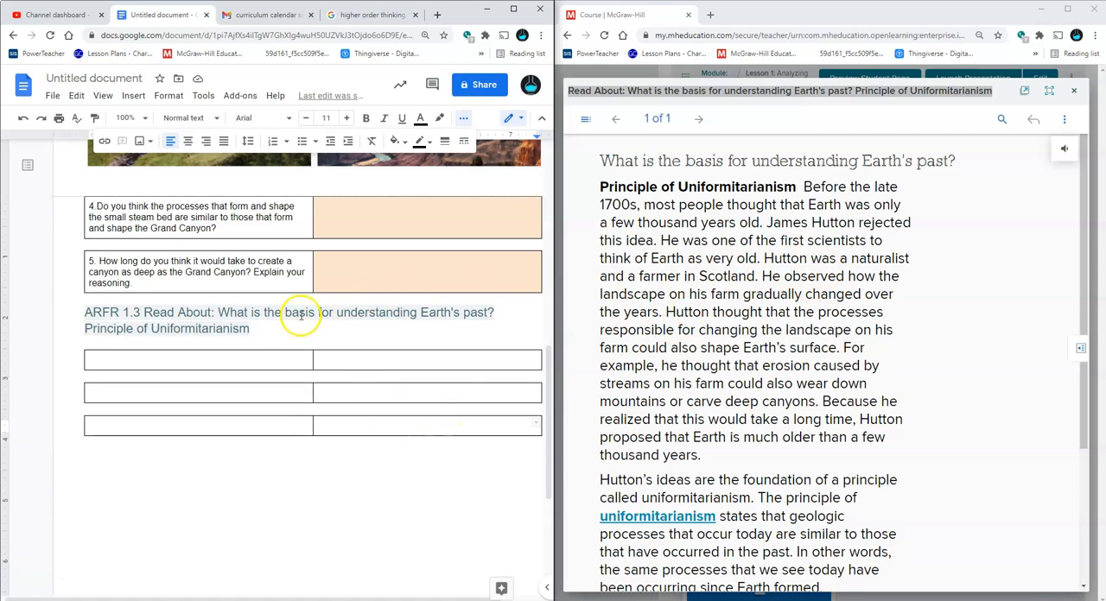
scroll(727, 212, down, 3)
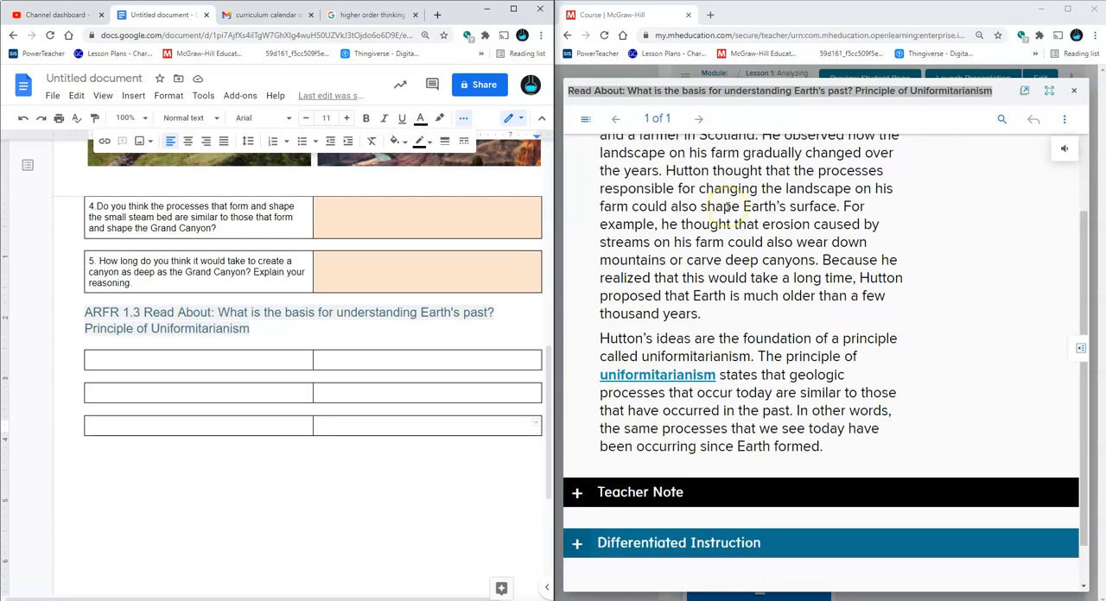
scroll(727, 208, up, 3)
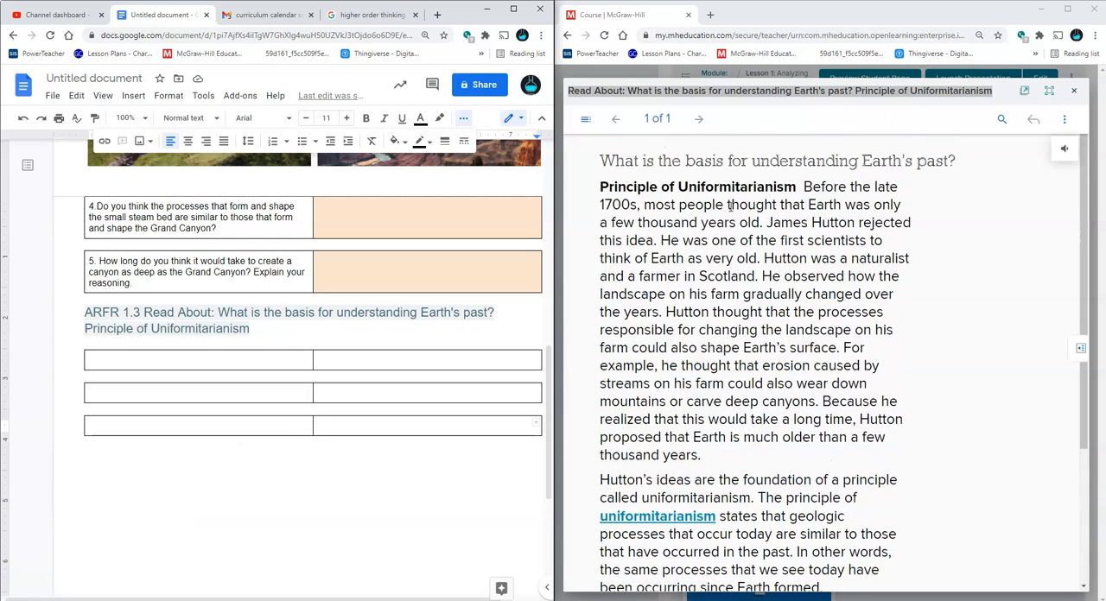
scroll(730, 208, down, 3)
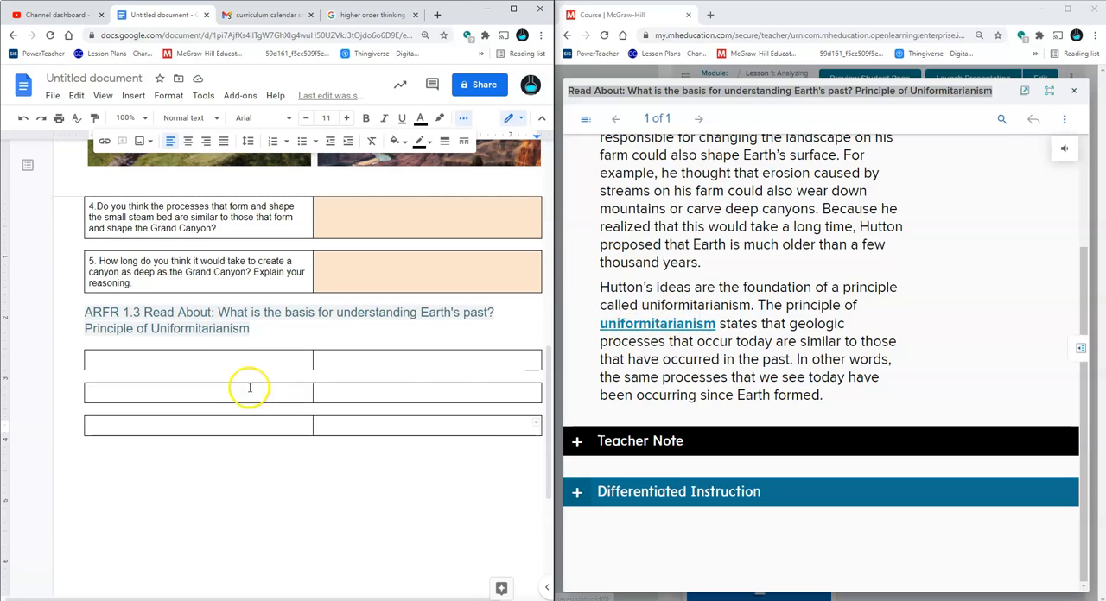
click(246, 358)
text(Describe)
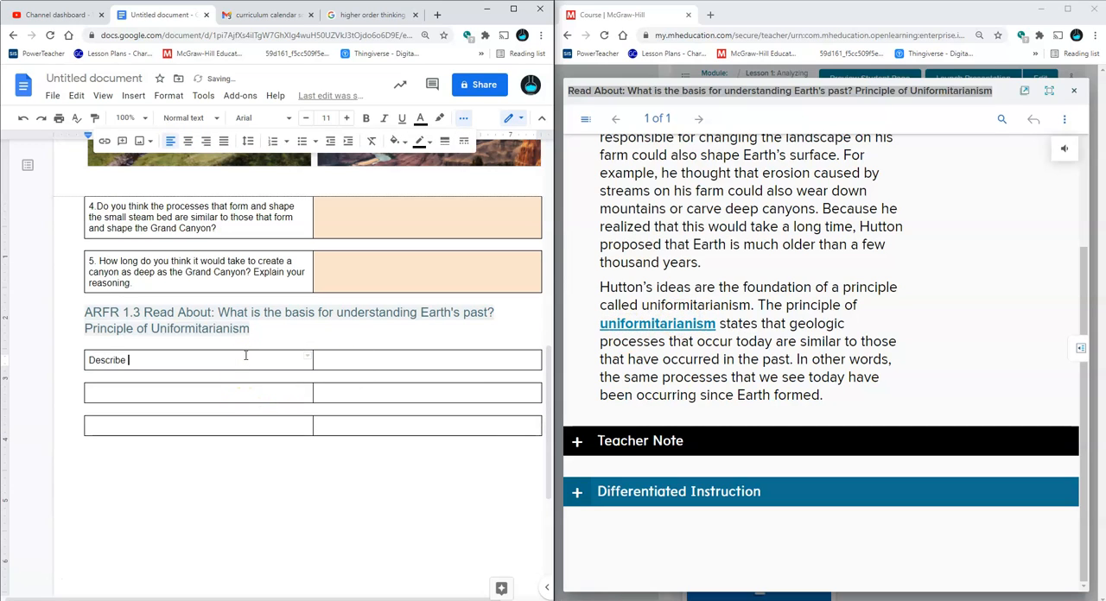
text(  uniformitariianism)
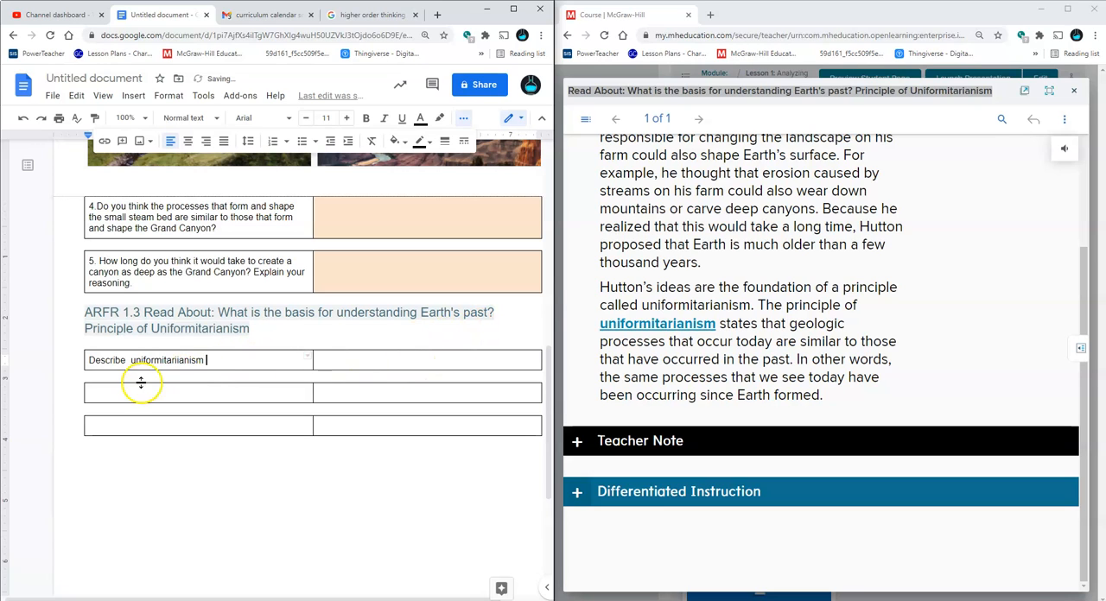
right_click(174, 361)
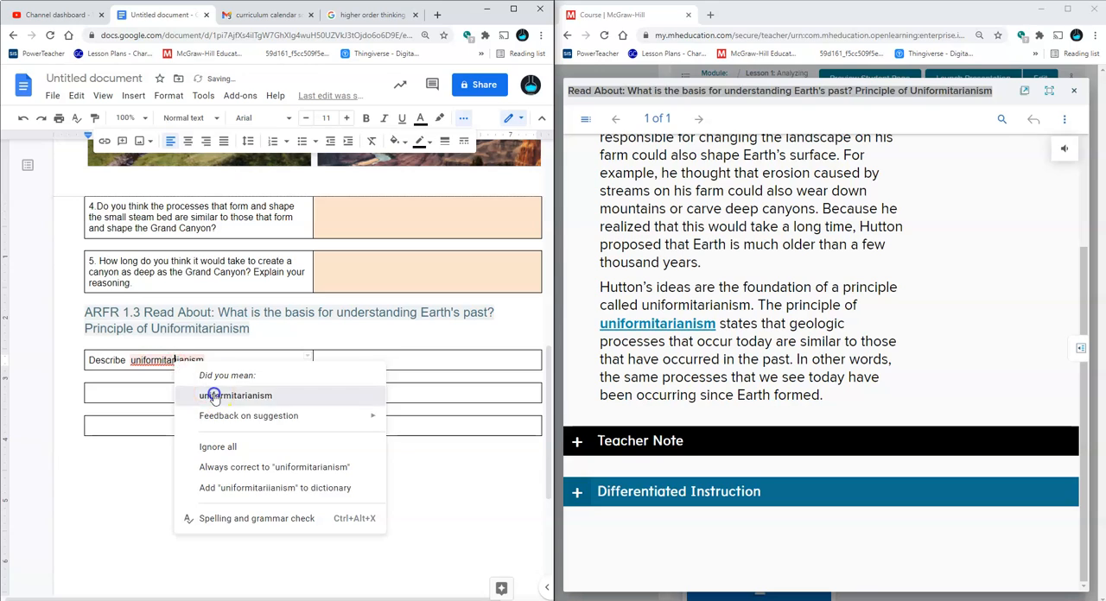
click(215, 396)
text(?)
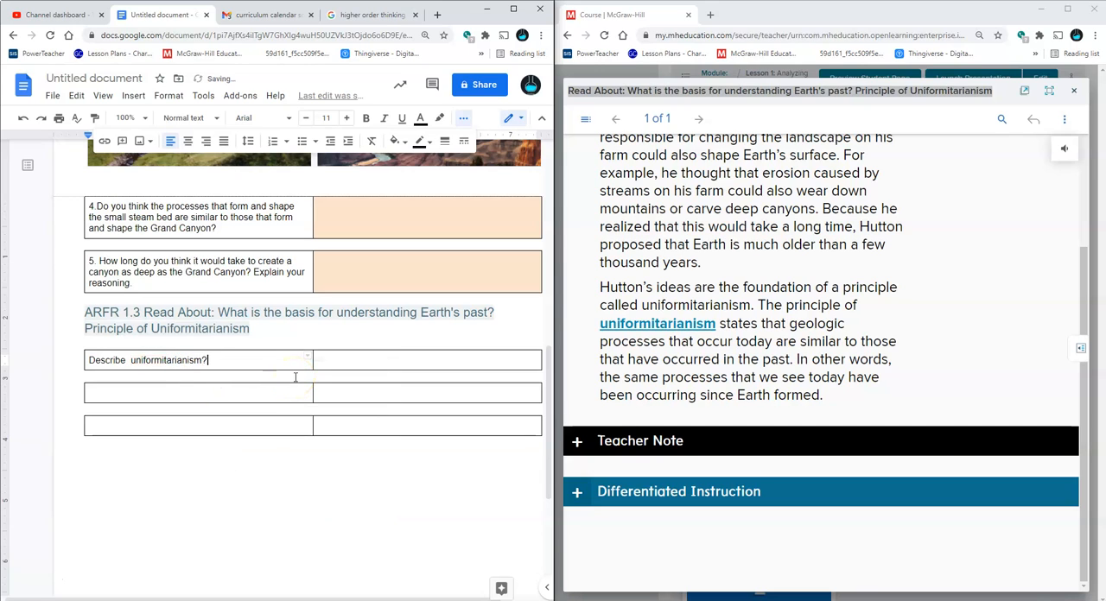
Shade the answer cell beside the uniformitarianism question light blue
click(325, 360)
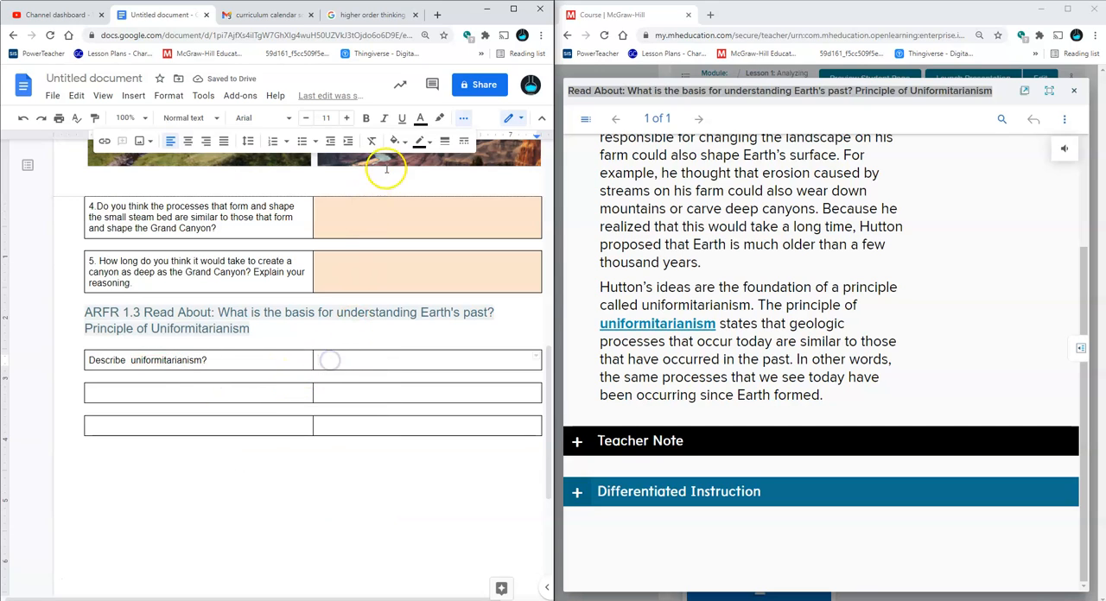
click(405, 143)
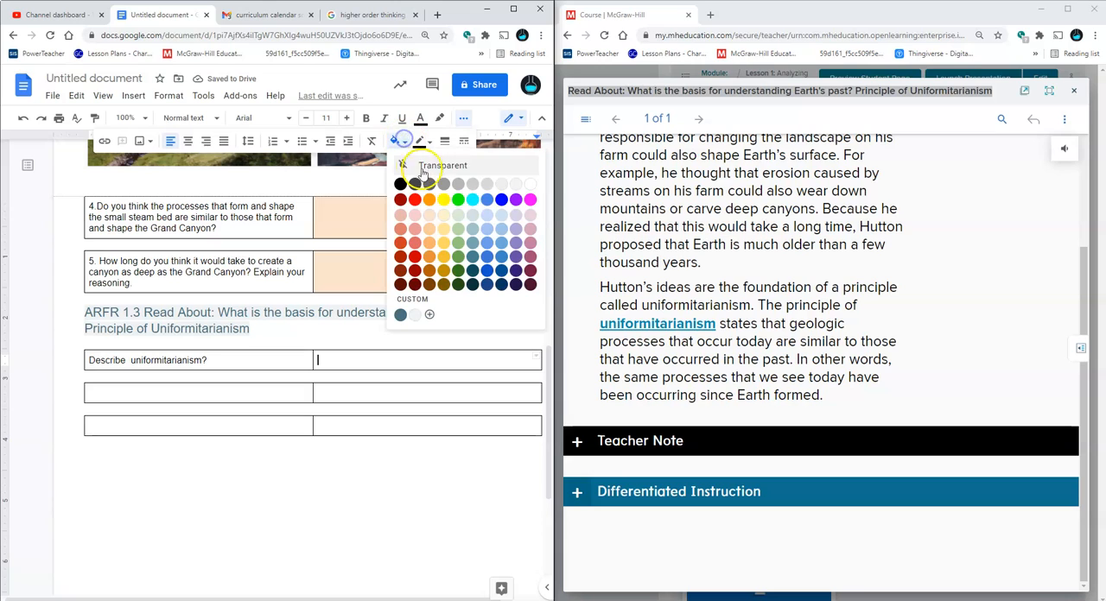
click(491, 217)
click(422, 400)
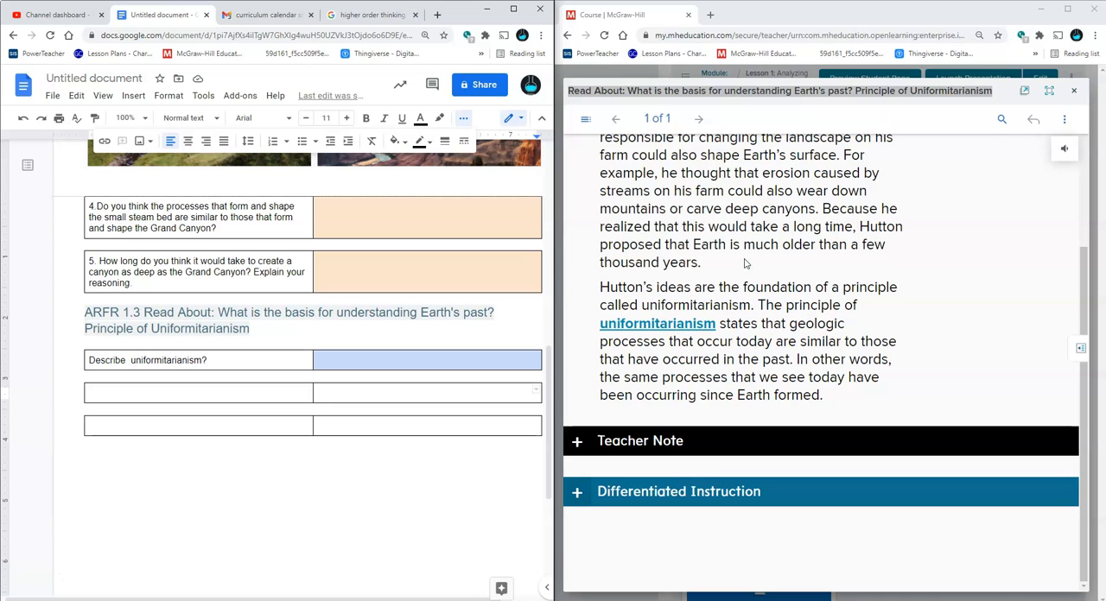
Expand the reading's Teacher Note, examine its ASK questions against the passage, and place the cursor in the second table's empty question cell
click(659, 439)
scroll(695, 387, down, 4)
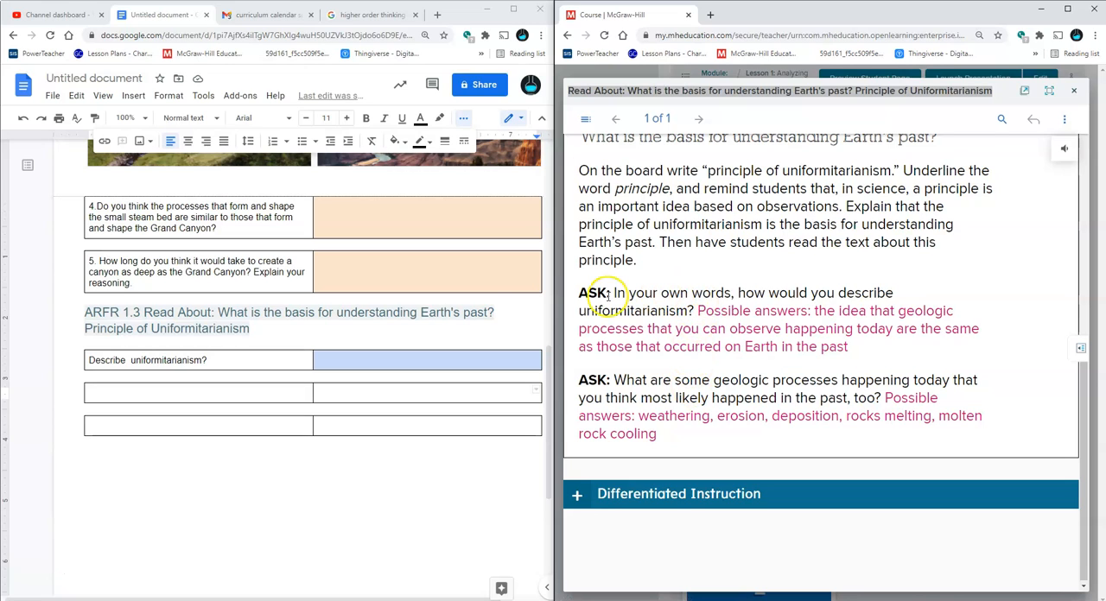
double_click(242, 390)
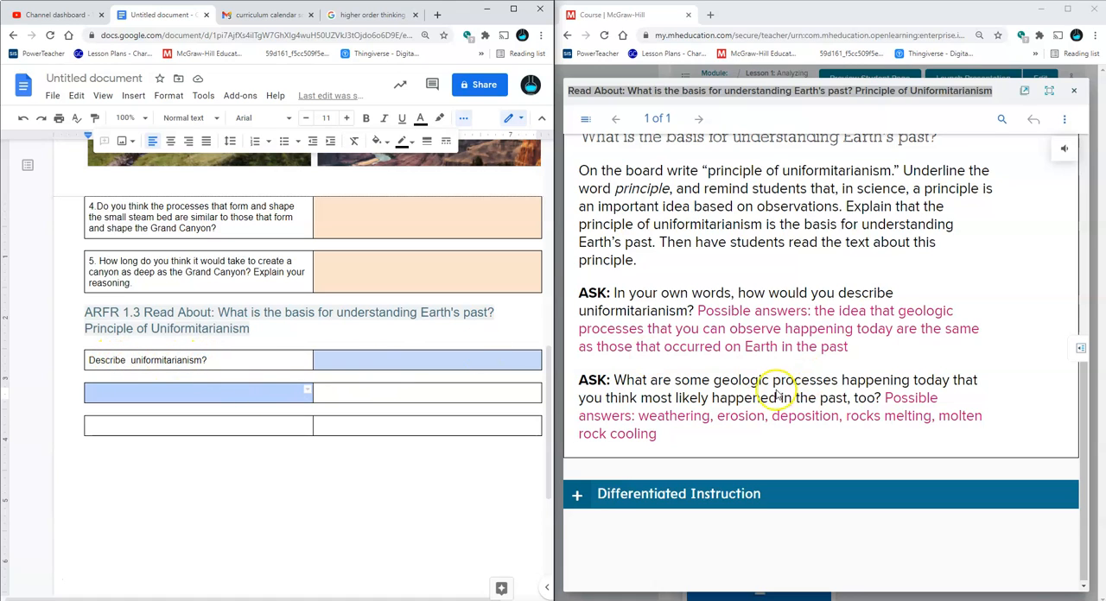
click(278, 393)
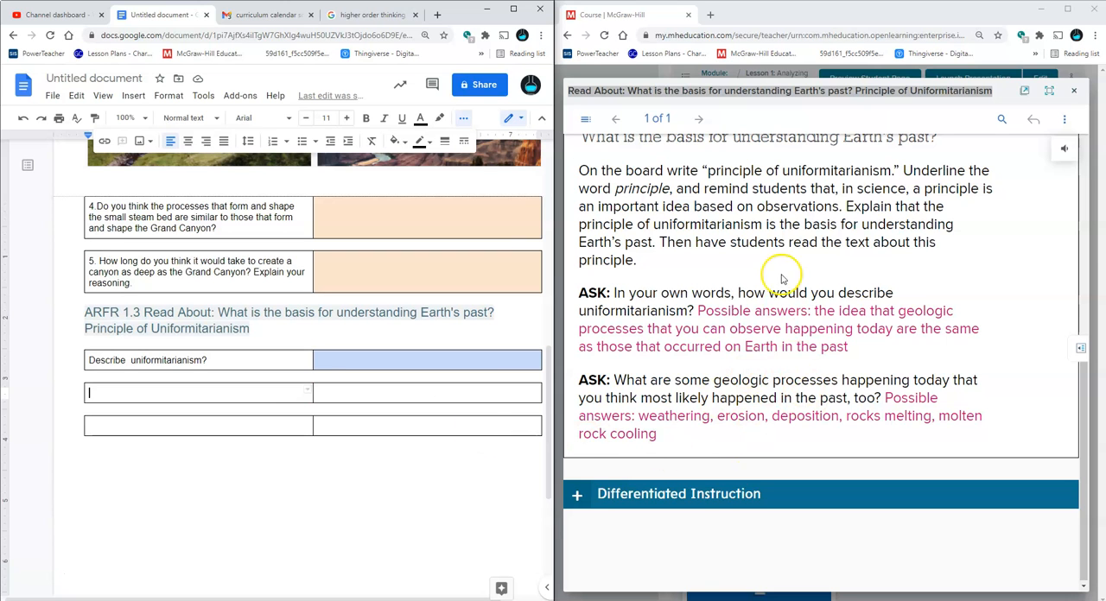
scroll(788, 290, up, 5)
scroll(751, 183, up, 1)
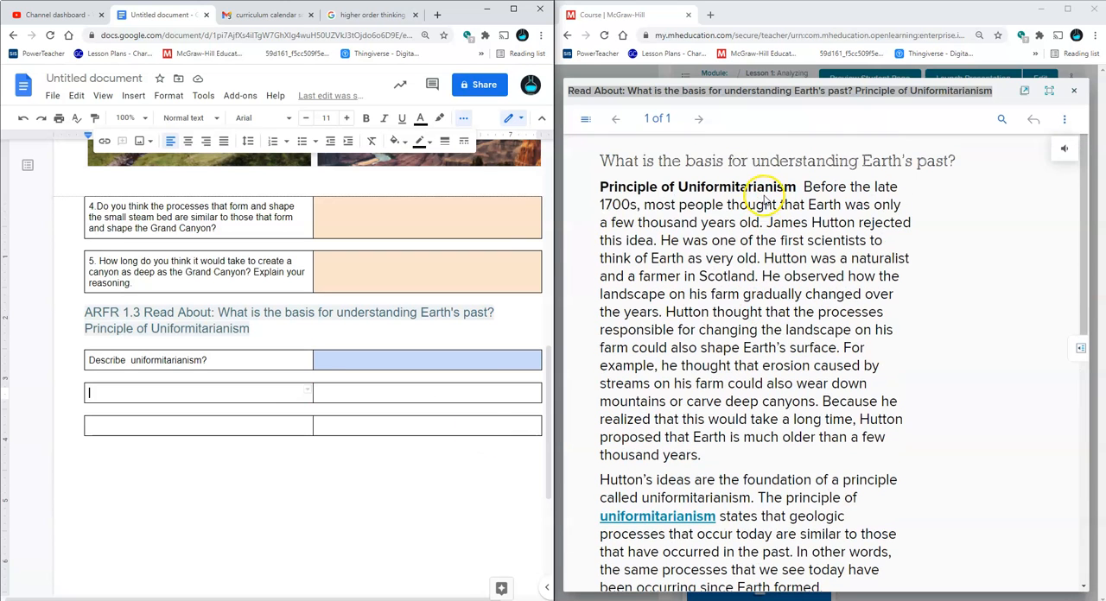
scroll(766, 200, down, 3)
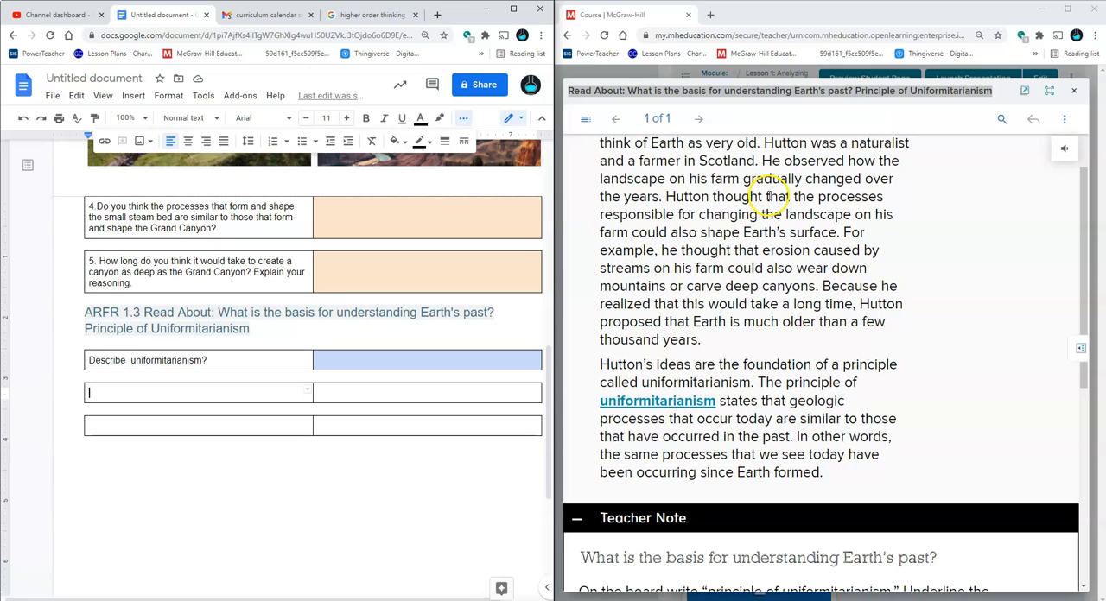
scroll(768, 196, down, 10)
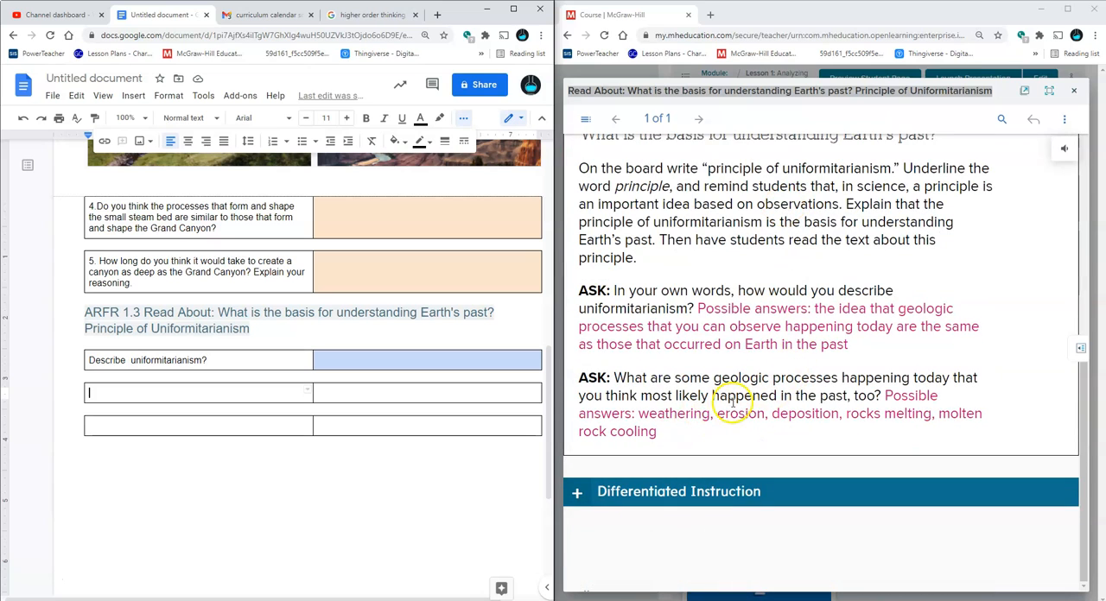
double_click(265, 395)
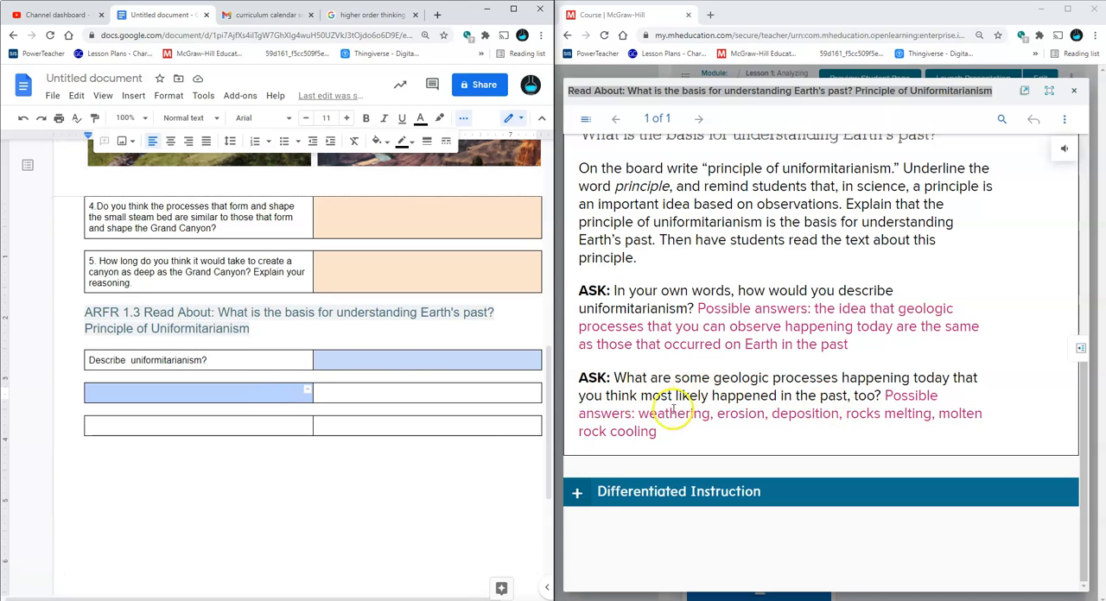
click(290, 390)
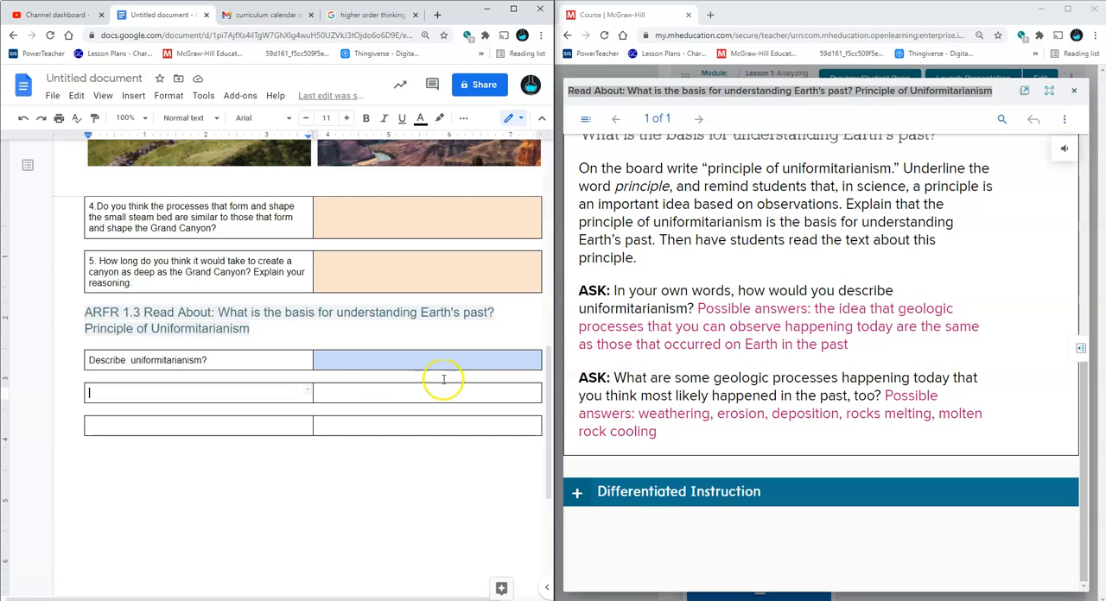
Reread the passage on Hutton and the principle of uniformitarianism for material for the next question
scroll(967, 375, up, 5)
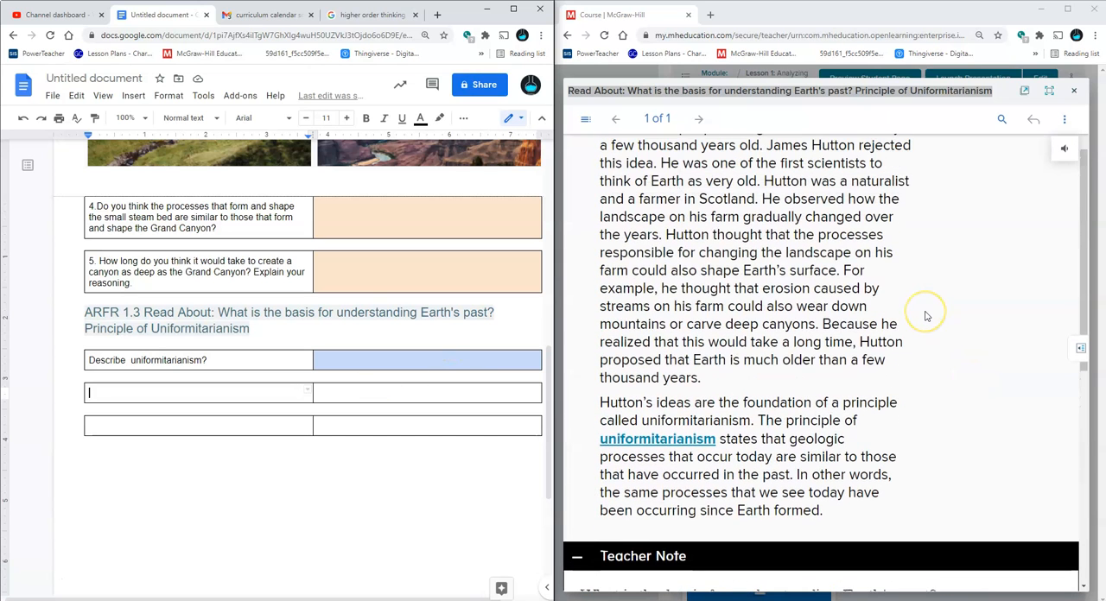
scroll(925, 316, down, 5)
scroll(795, 481, up, 5)
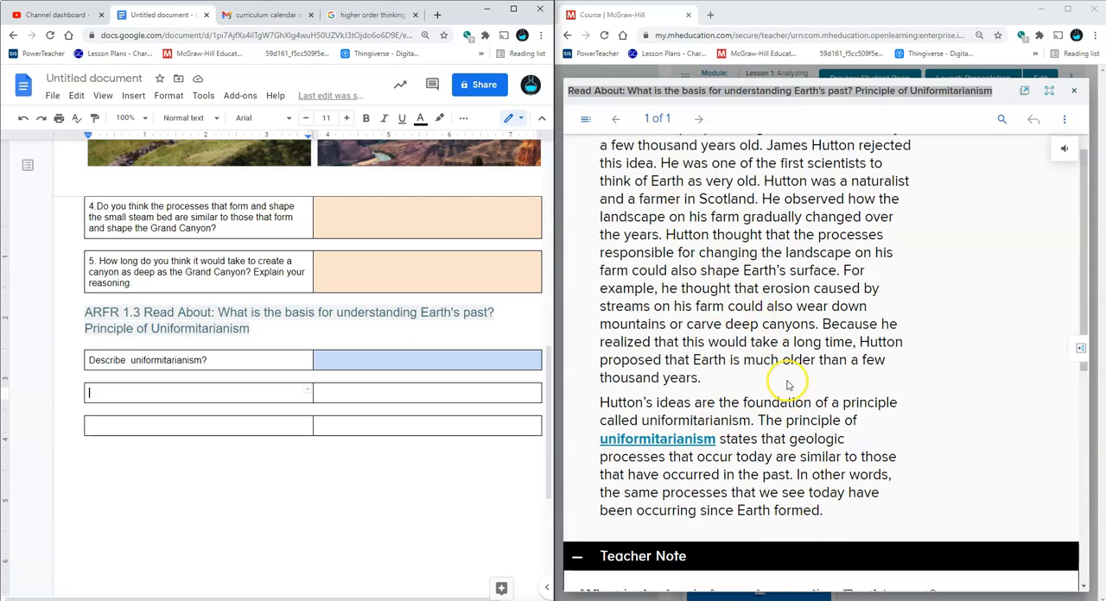
scroll(787, 385, up, 1)
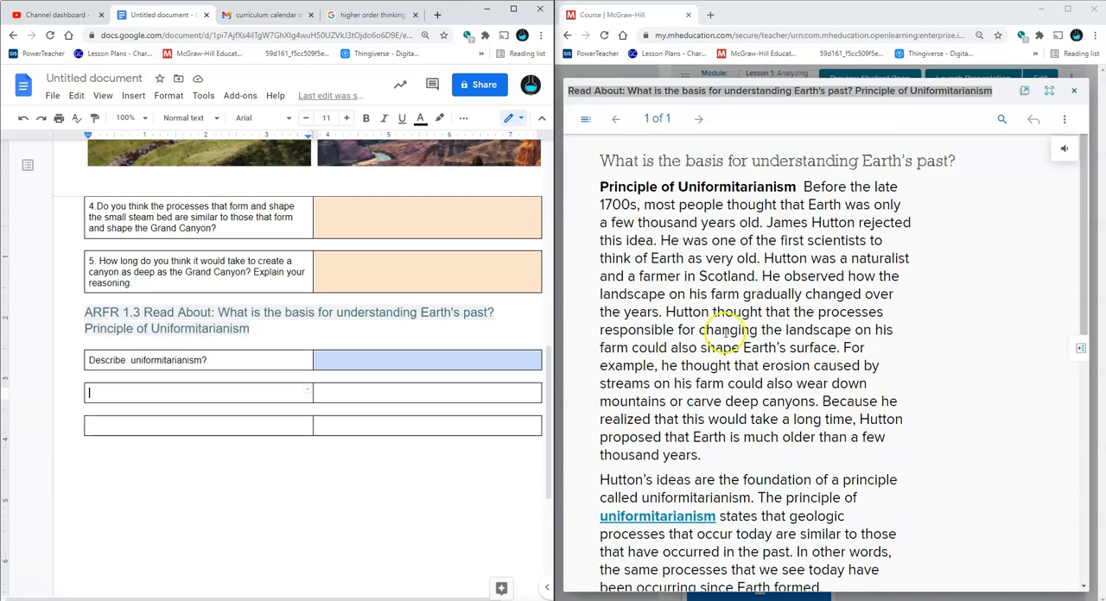
scroll(716, 259, down, 2)
scroll(719, 278, up, 1)
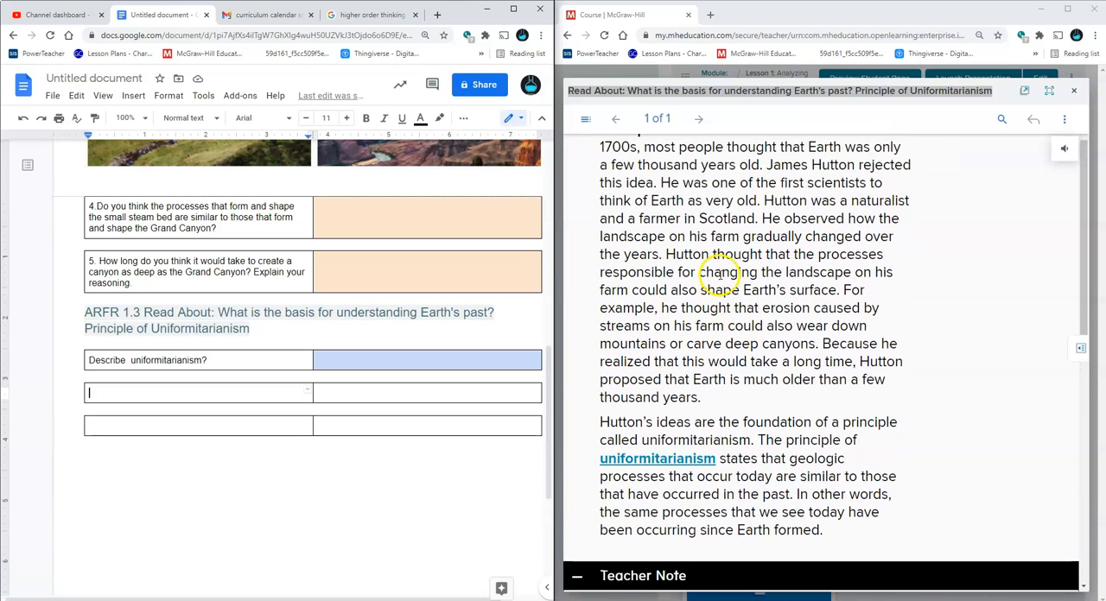
scroll(728, 291, up, 1)
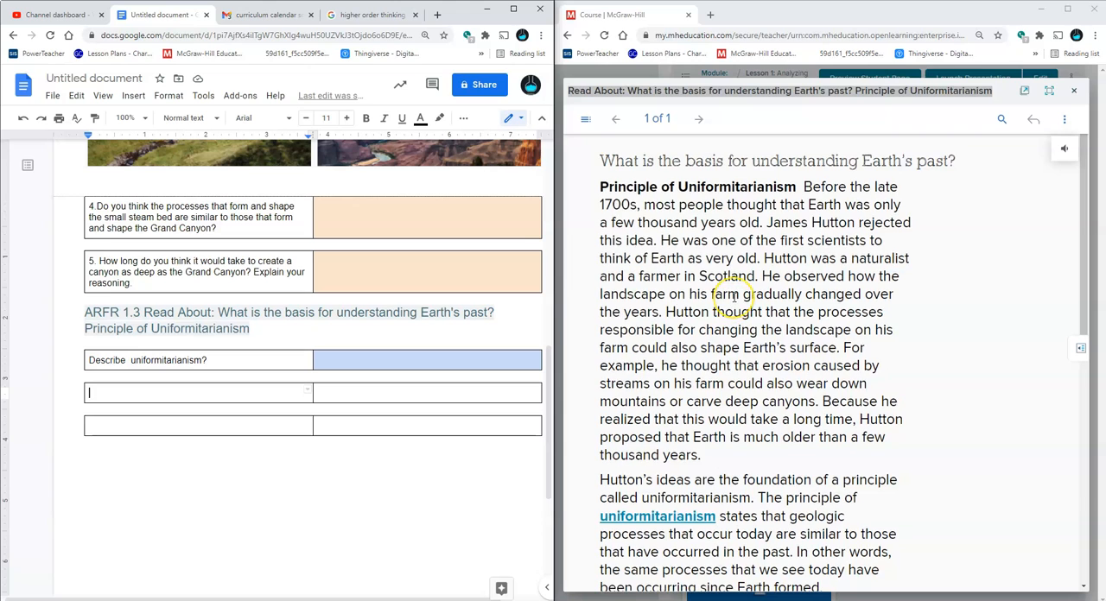
Enter "What are some geological processes happening today that you think most likely happened in the past too?" in the second ARFR 1.3 table
scroll(728, 294, down, 1)
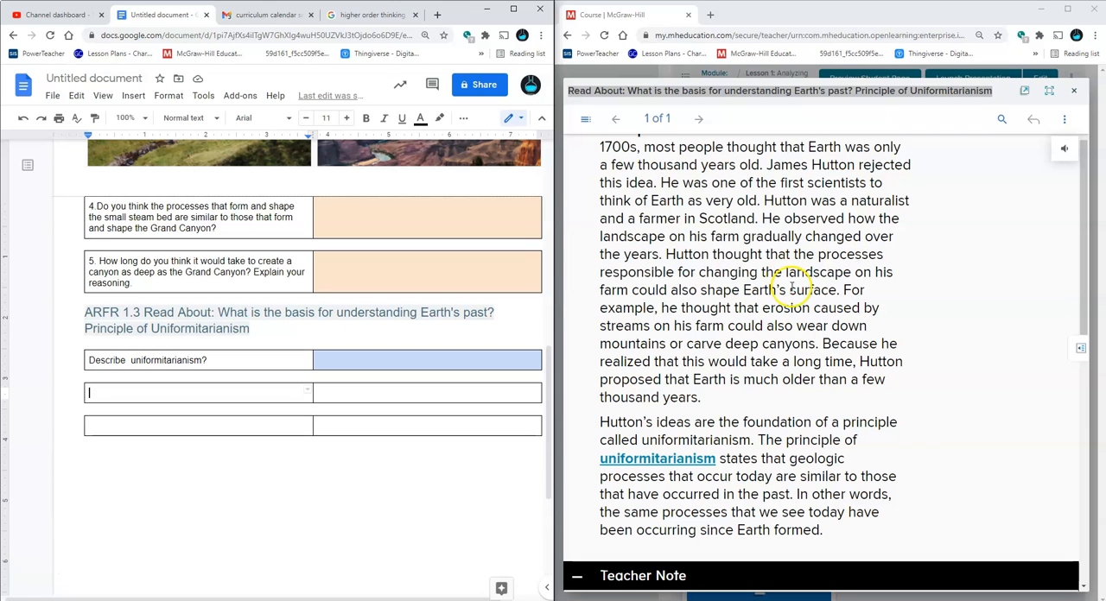
scroll(734, 285, down, 1)
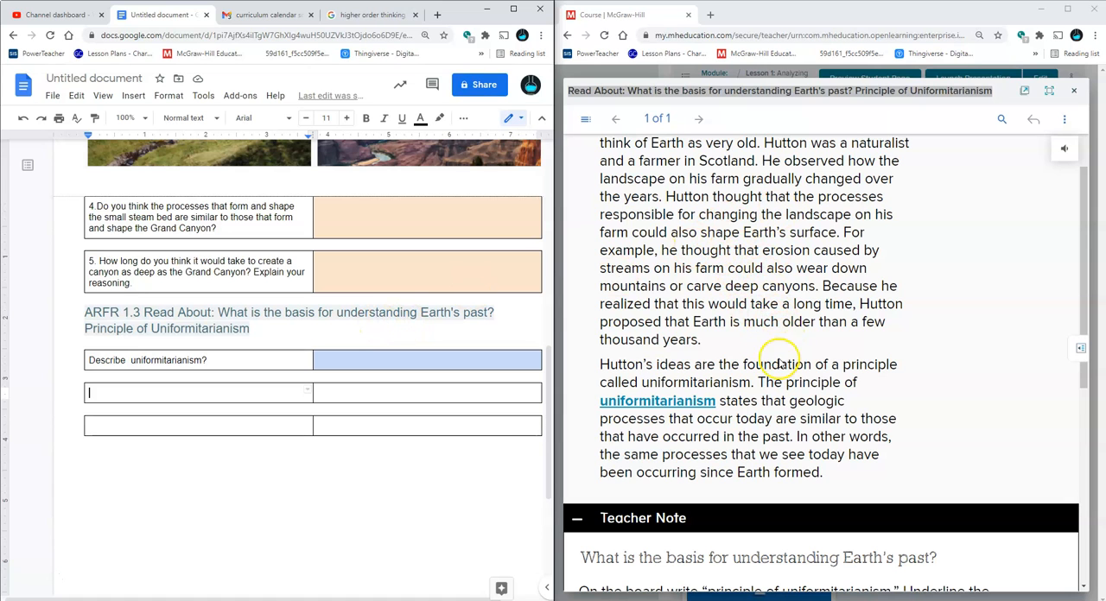
scroll(807, 359, up, 2)
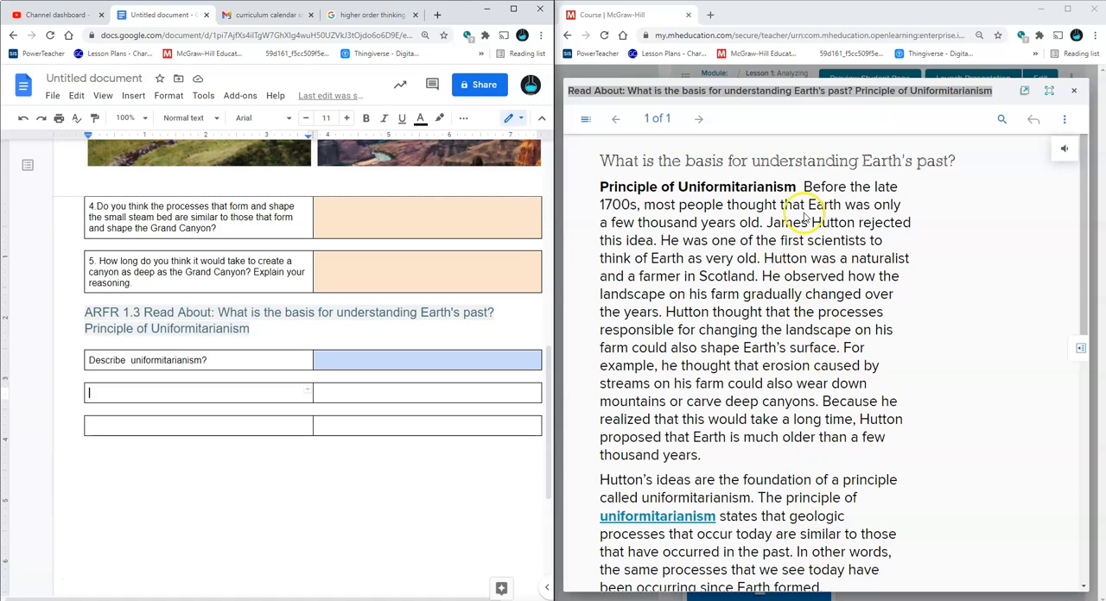
scroll(440, 357, down, 1)
scroll(587, 291, down, 4)
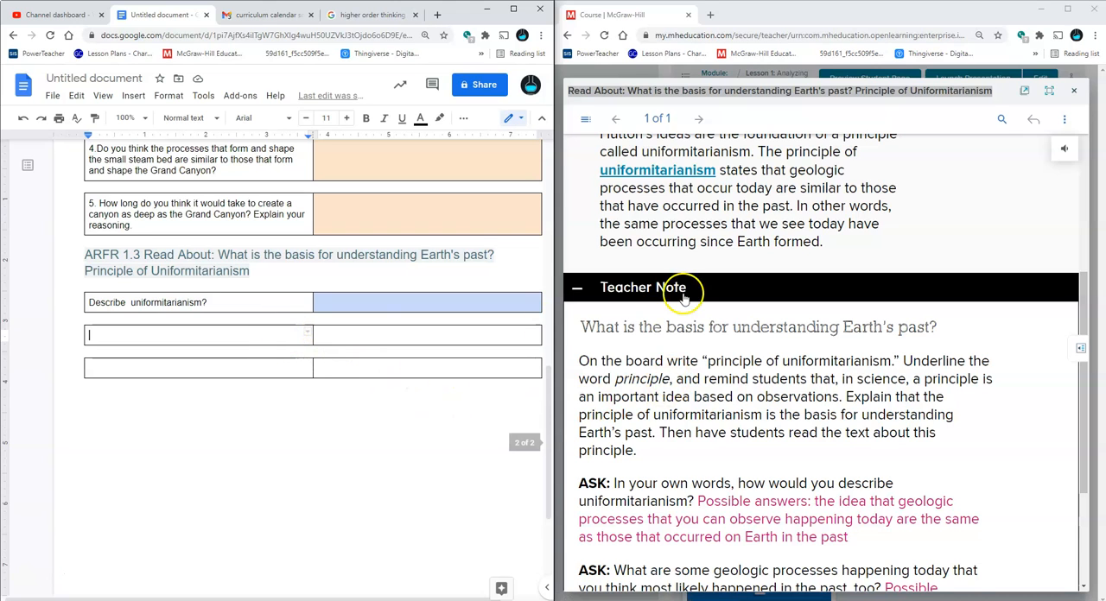
scroll(695, 296, down, 1)
click(293, 332)
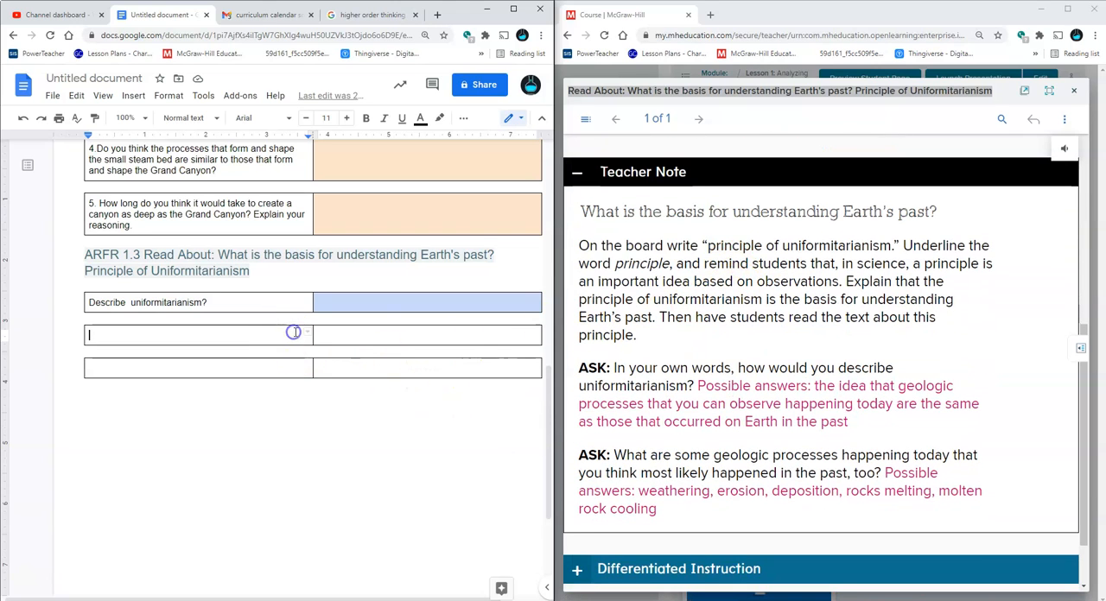
text(What)
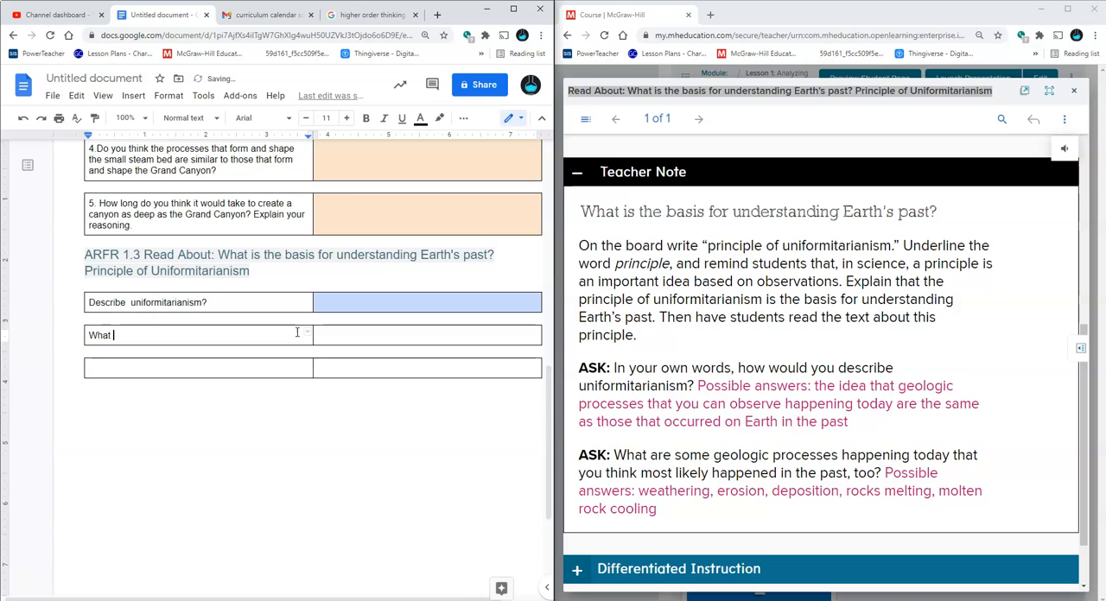
text( afre some geologiical p)
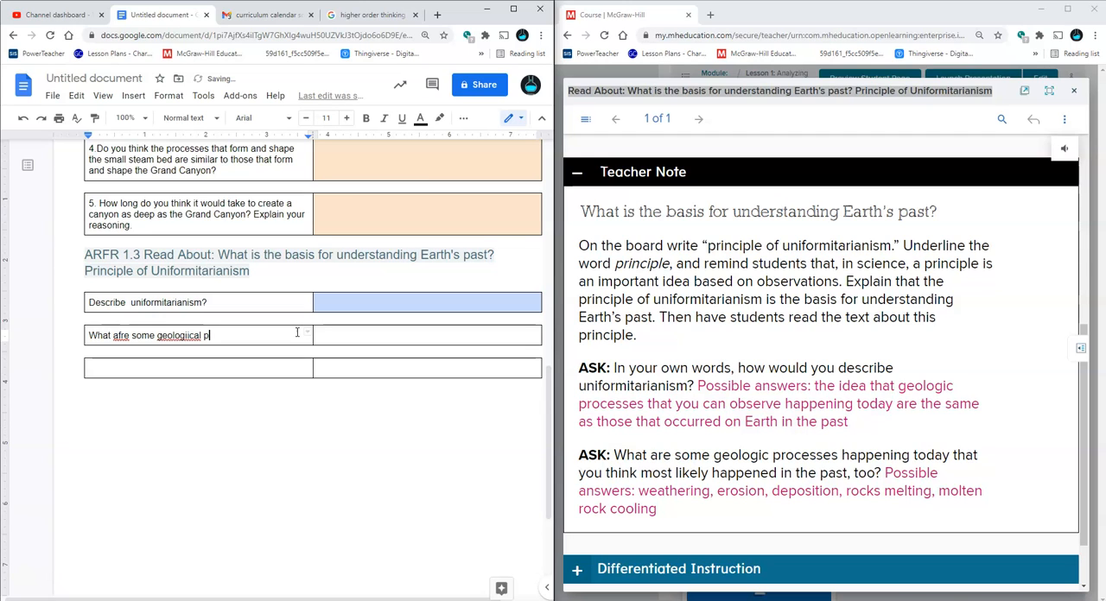
text(rocesses happening oday that you think most likely happened in the)
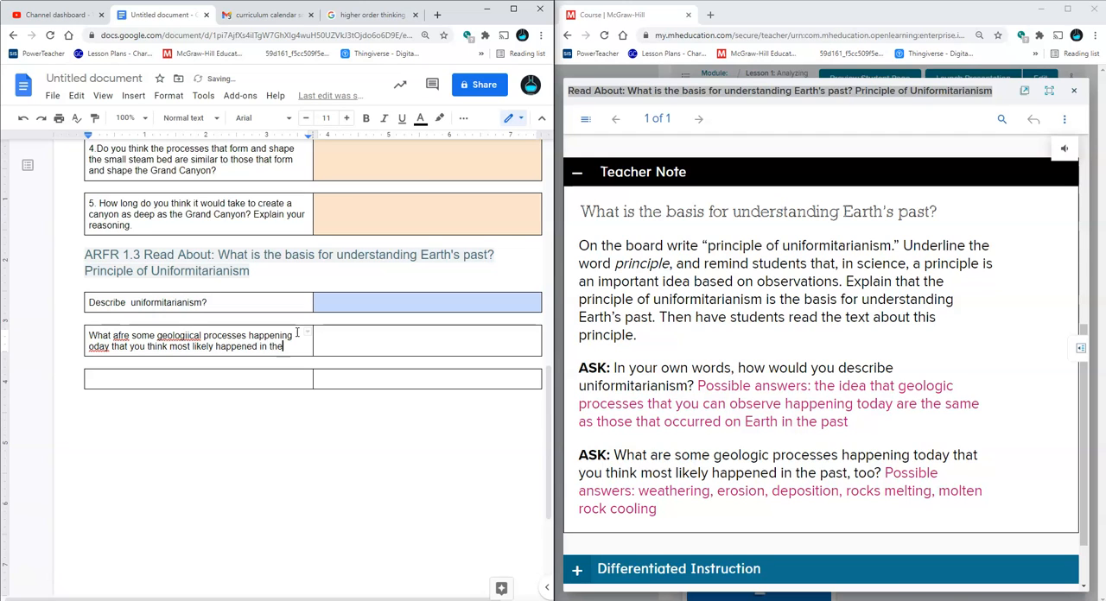
text(to)
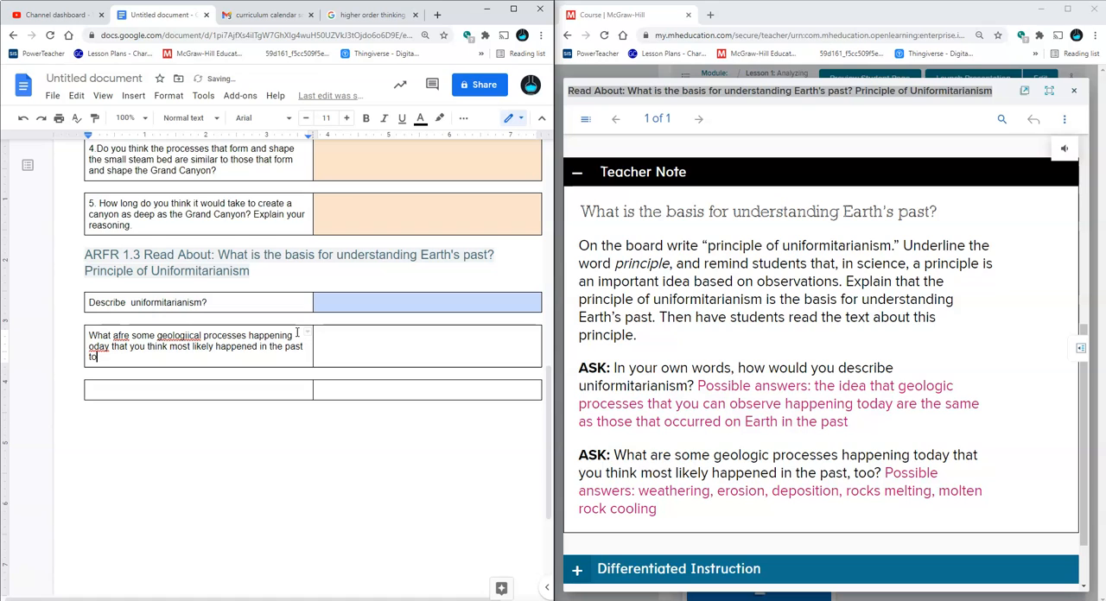
text(o?)
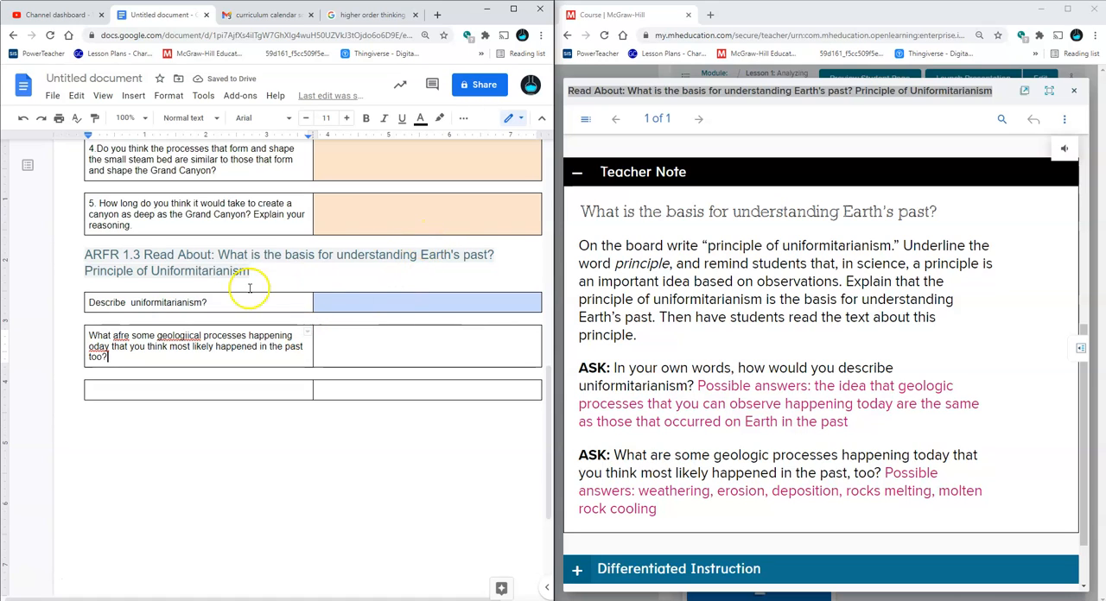
Correct the misspelled words in the geological processes question to "are", "geological" and "today" using the spelling suggestions
right_click(121, 336)
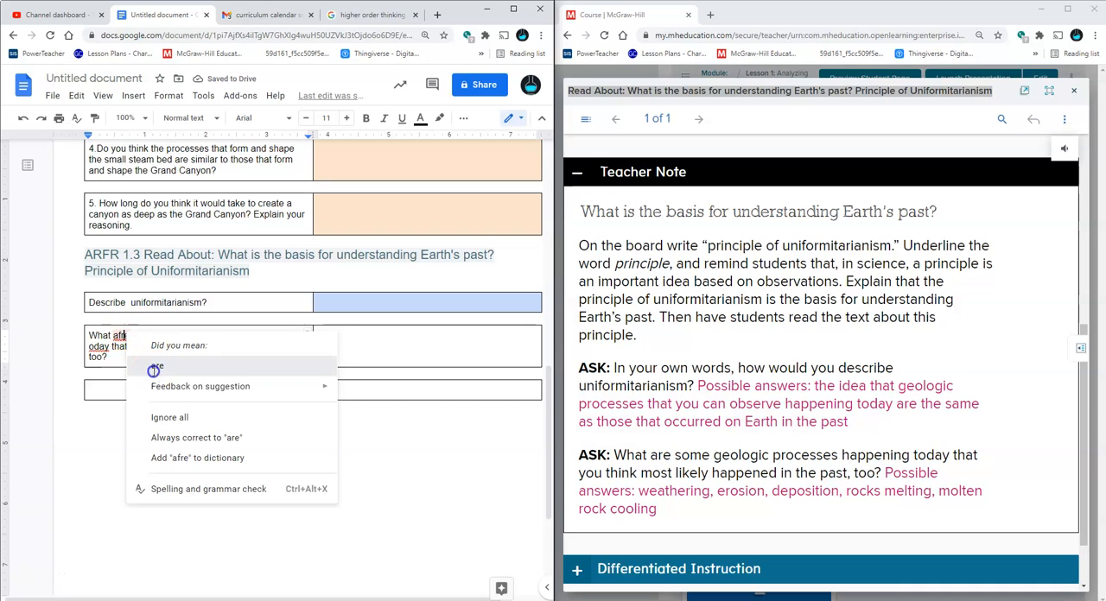
click(153, 369)
right_click(172, 335)
click(188, 365)
right_click(101, 346)
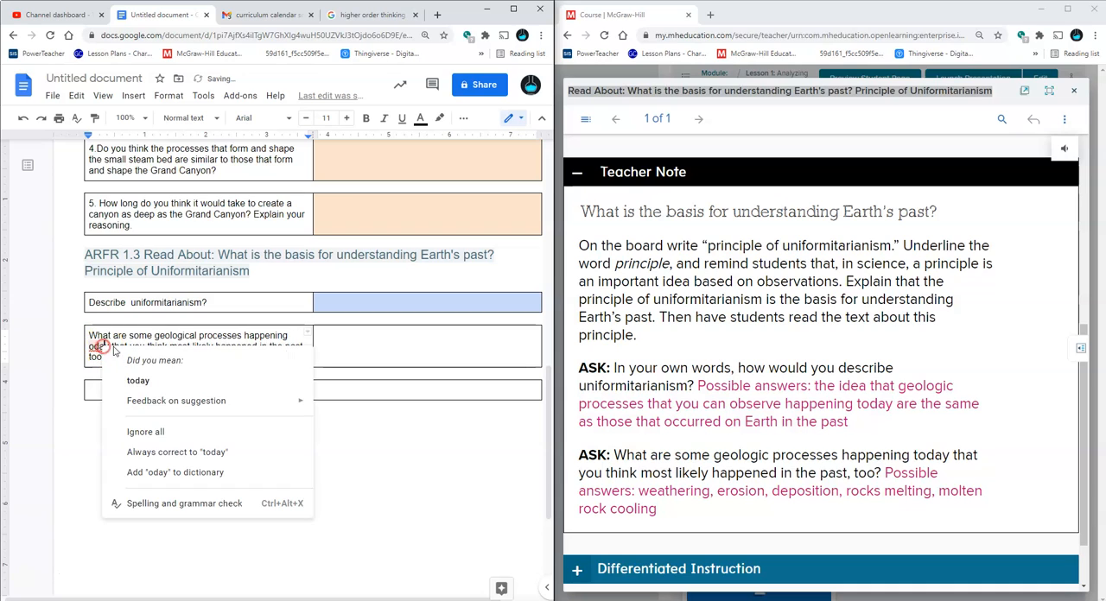
click(137, 380)
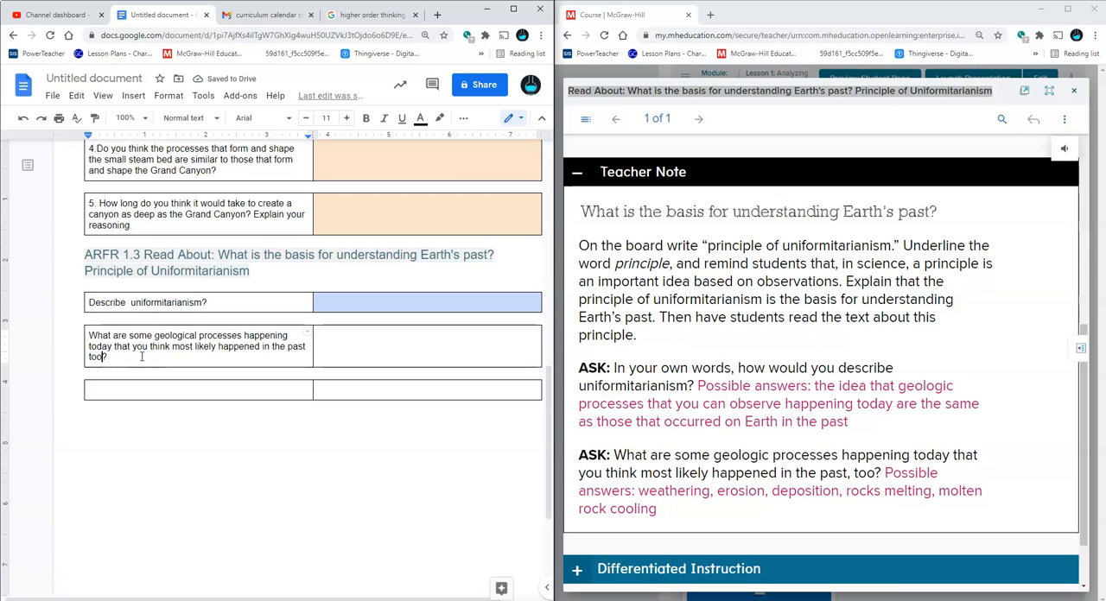
Add the hint "(Google Search)" at the end of the geological processes question
text((Google)
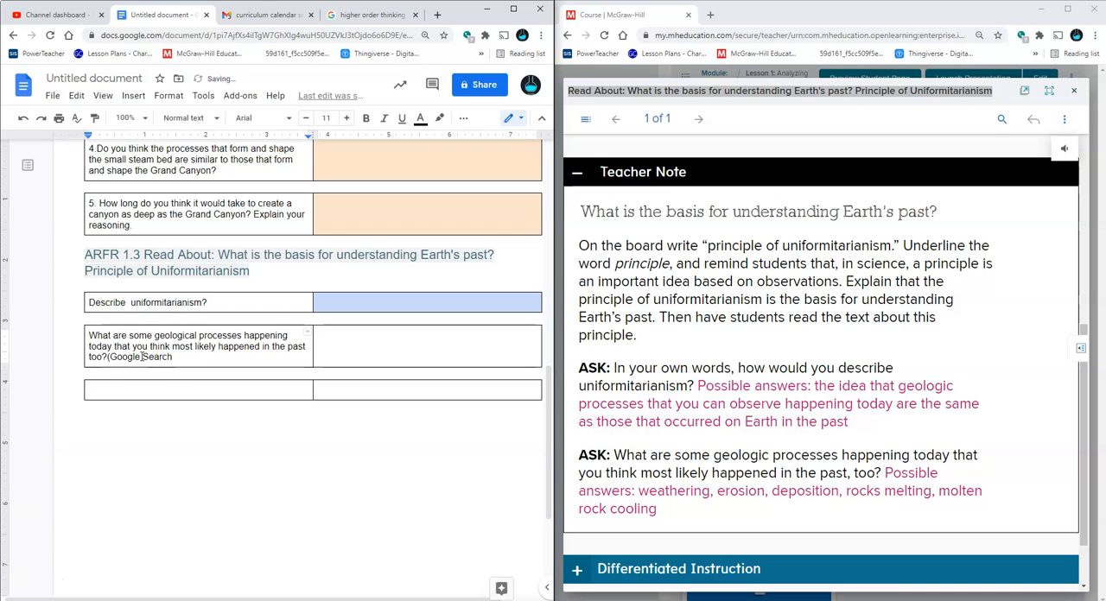
text( Search)
scroll(141, 356, up, 1)
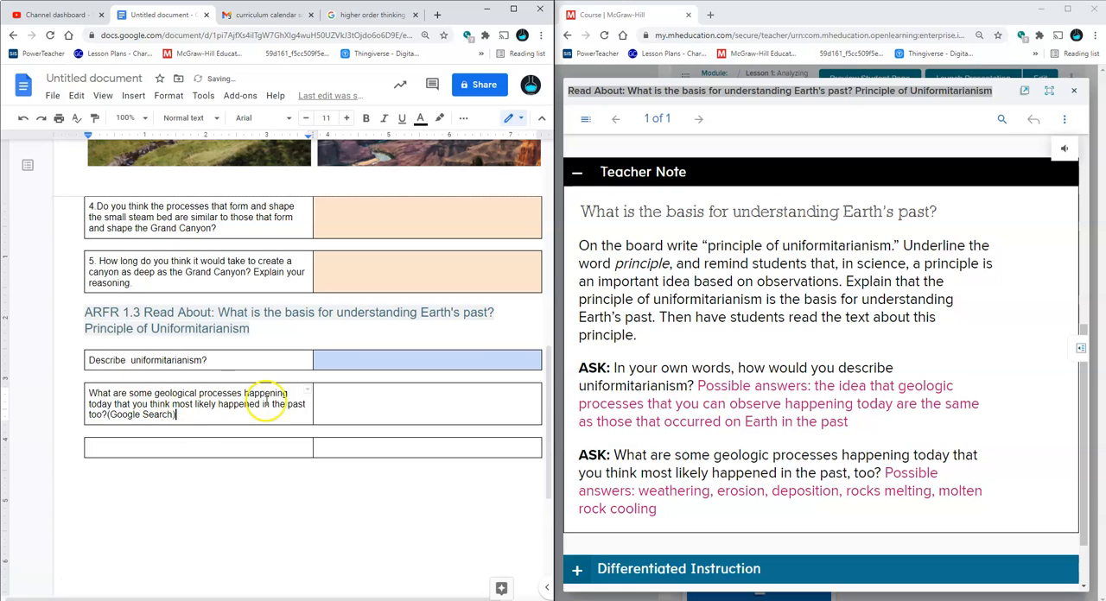
Expand the reading's Differentiated Instruction section and examine its AL and BL activities against the Hutton passage
scroll(864, 432, down, 1)
click(834, 492)
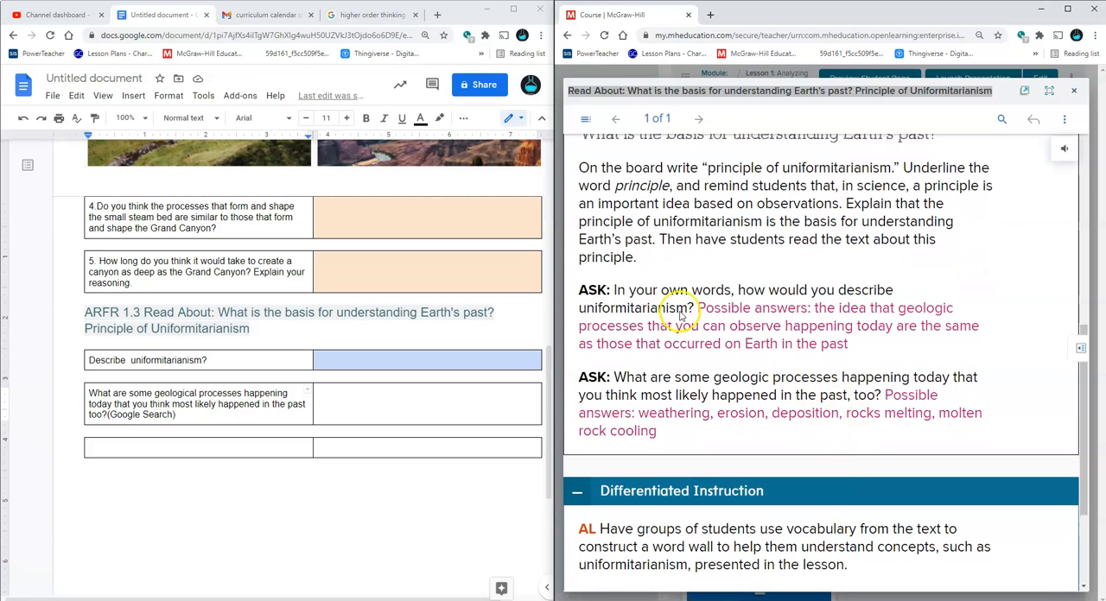
scroll(756, 390, down, 2)
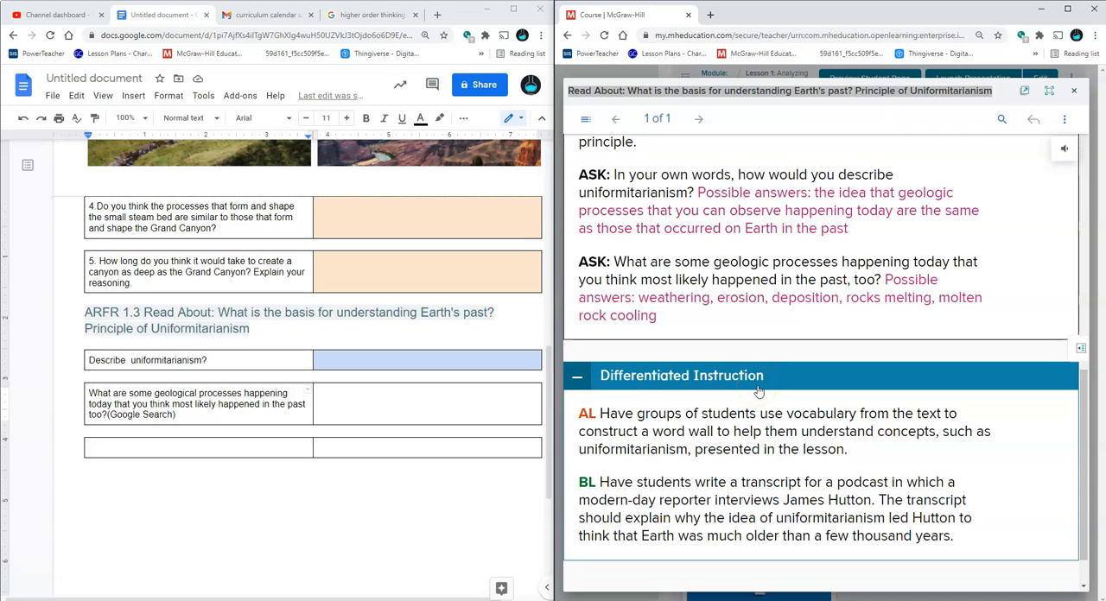
scroll(758, 391, up, 8)
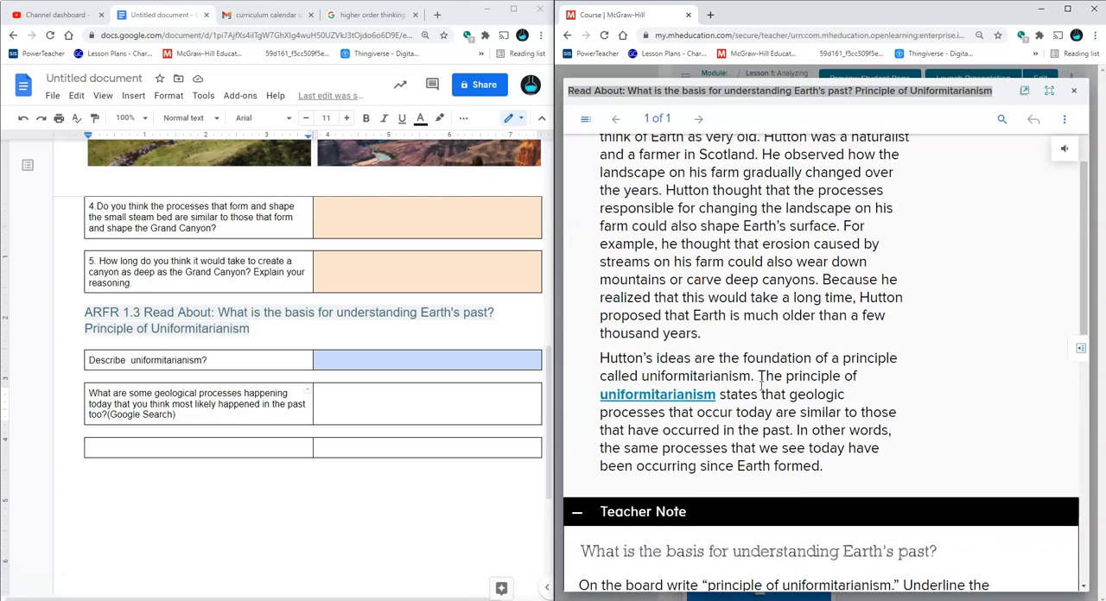
scroll(759, 385, up, 2)
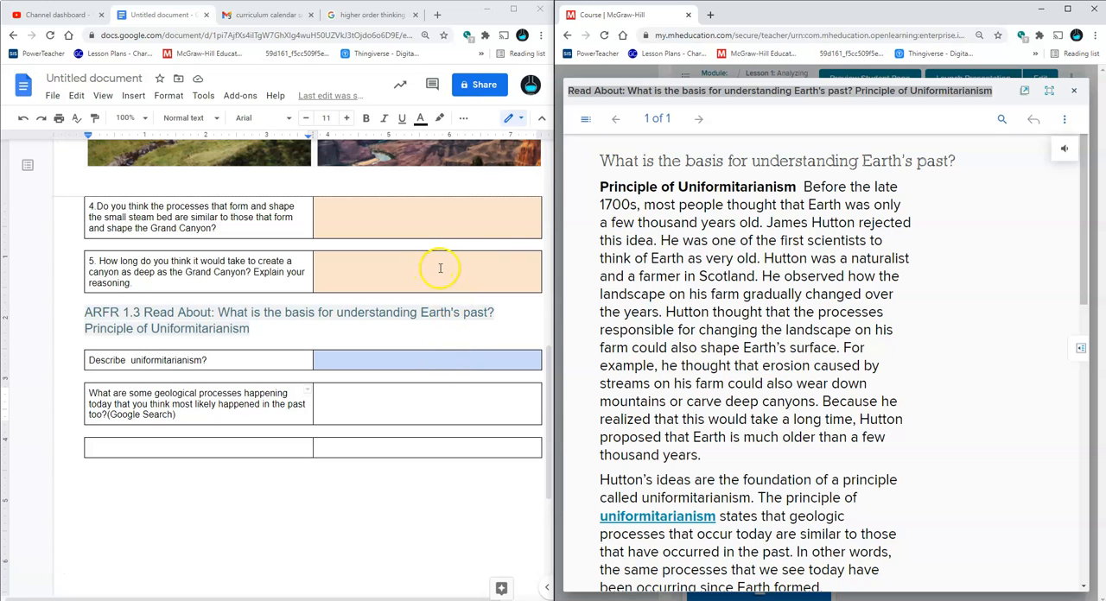
Review the lesson document from its first headings through the ARFR 1.3 tables, and open the reading's glossary entry for uniformitarianism
scroll(440, 268, up, 10)
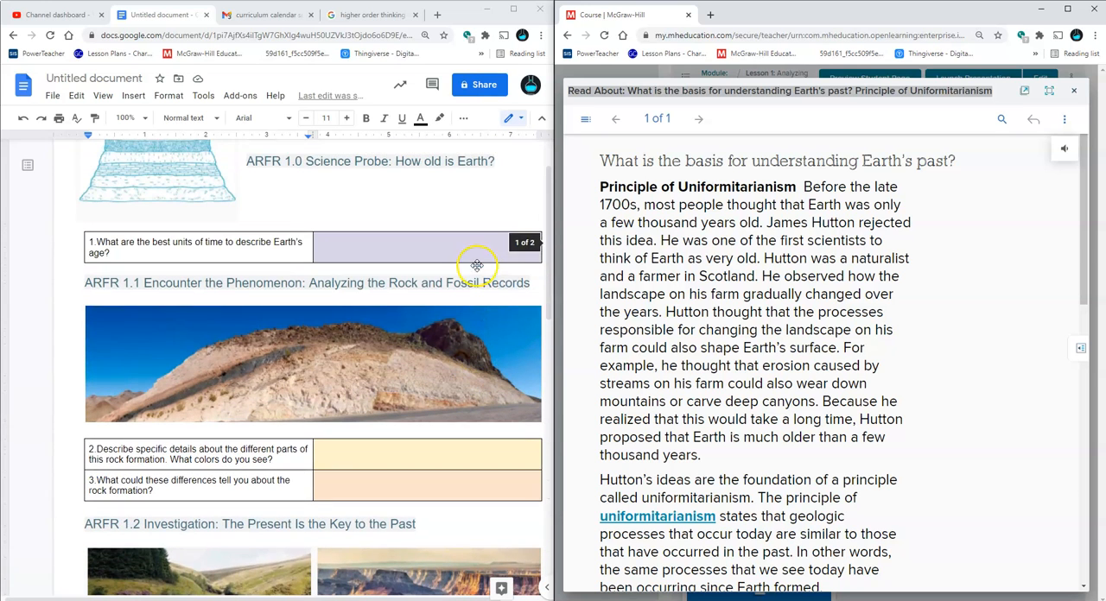
scroll(480, 284, up, 1)
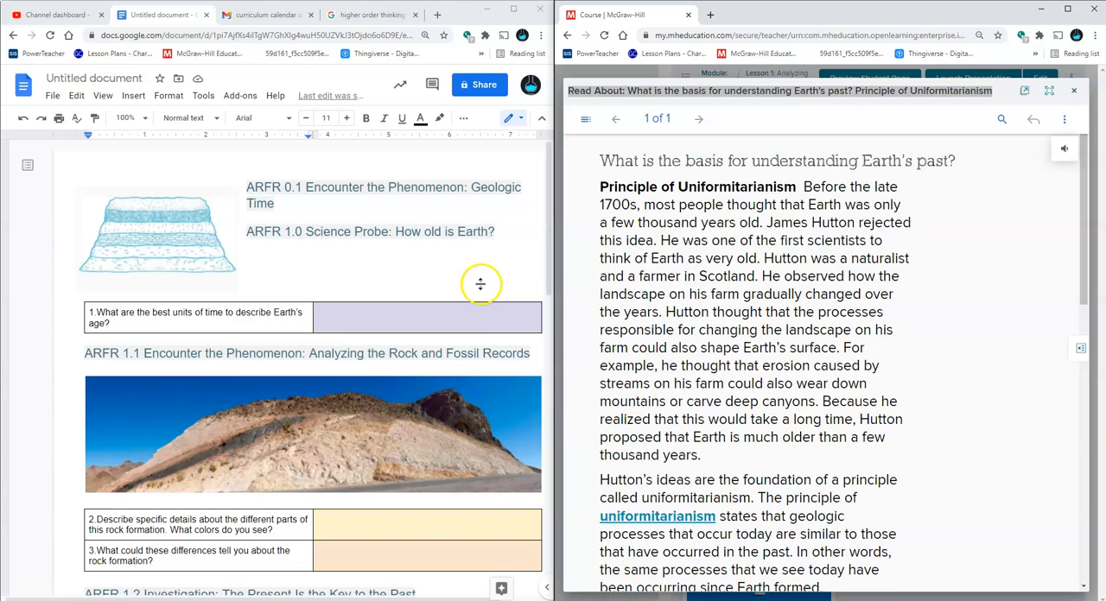
scroll(456, 376, down, 3)
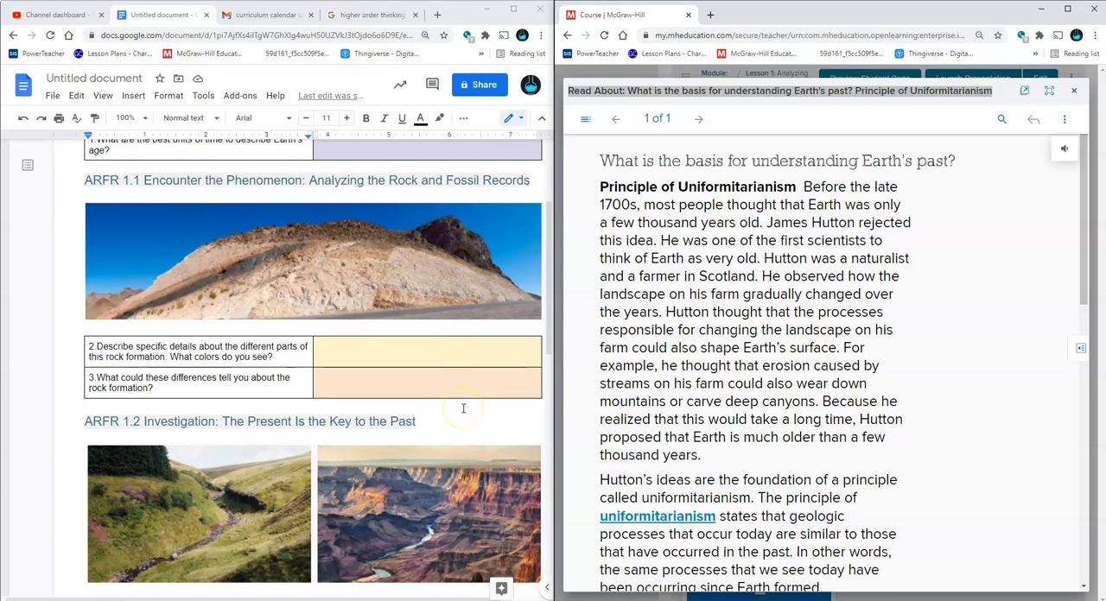
scroll(463, 409, down, 5)
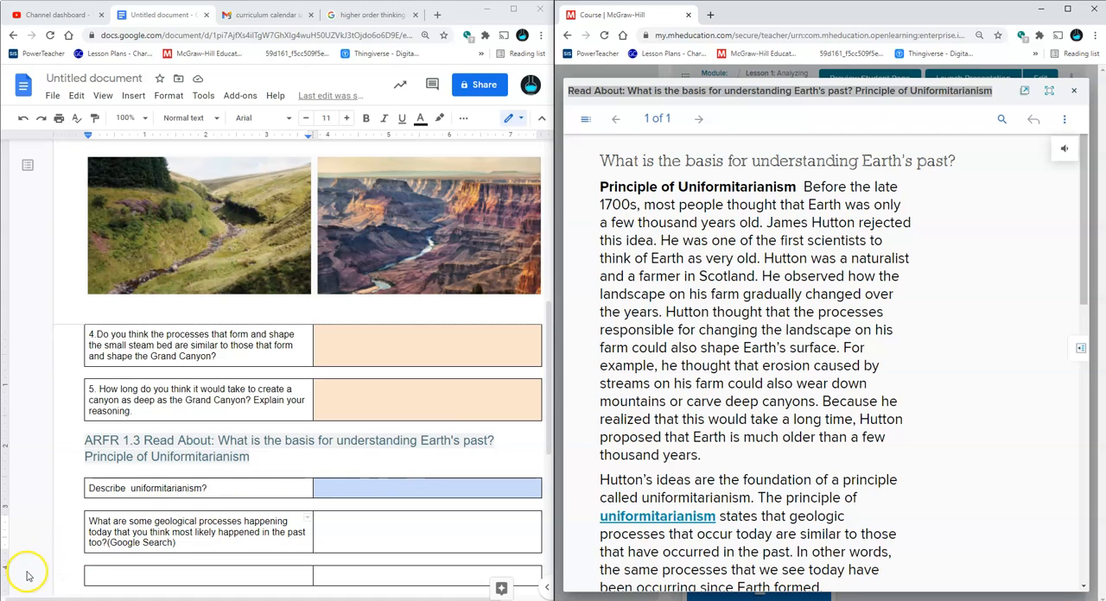
scroll(374, 325, down, 2)
scroll(376, 327, up, 2)
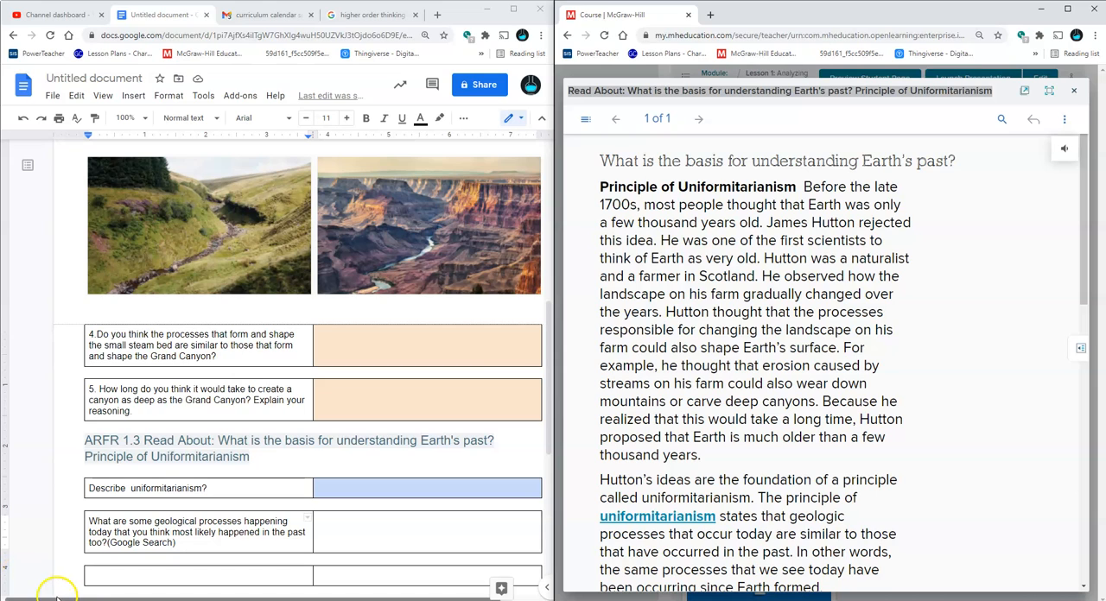
click(668, 522)
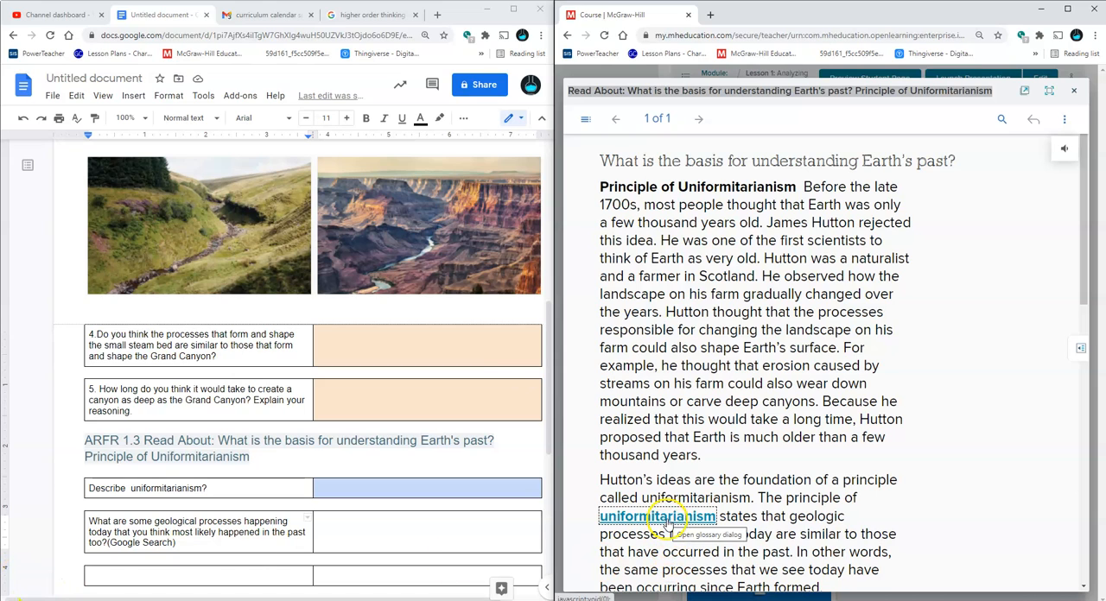